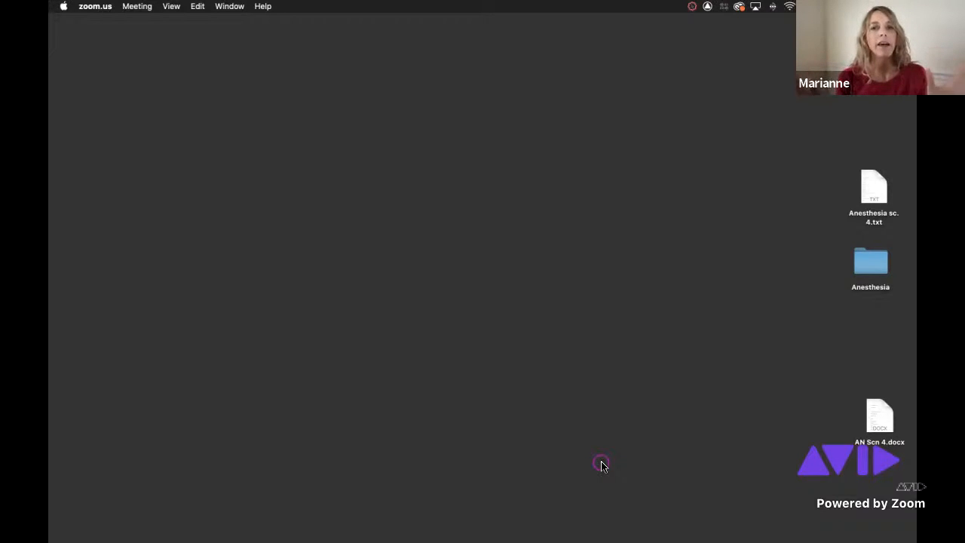
# Open the script document AN Scn 4.docx from the desktop in Word.
pyautogui.click(872, 190)
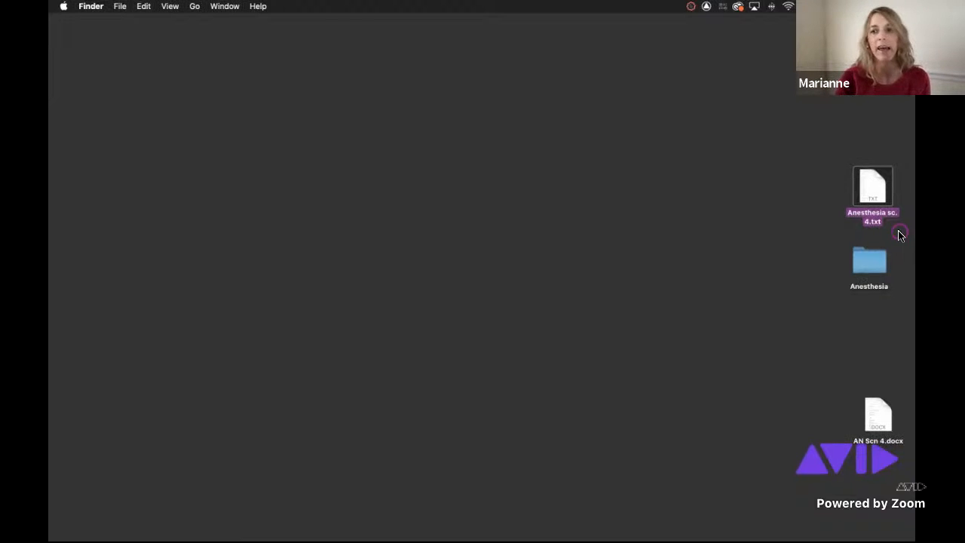
pyautogui.click(875, 413)
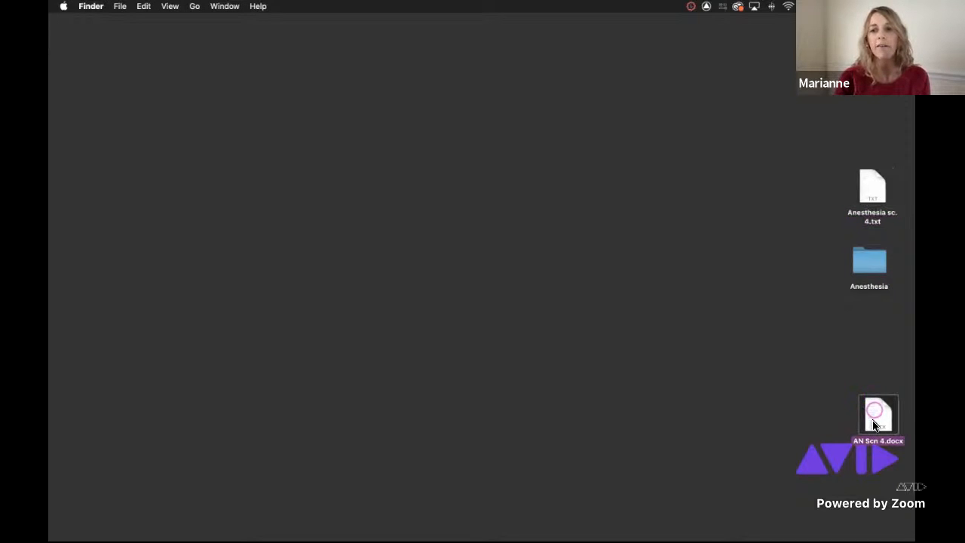
pyautogui.click(872, 408)
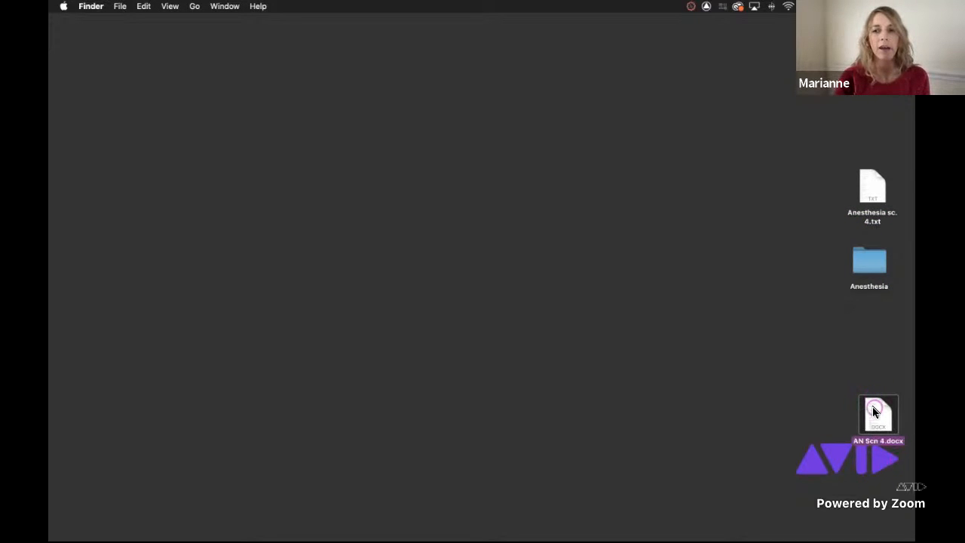
pyautogui.doubleClick(873, 411)
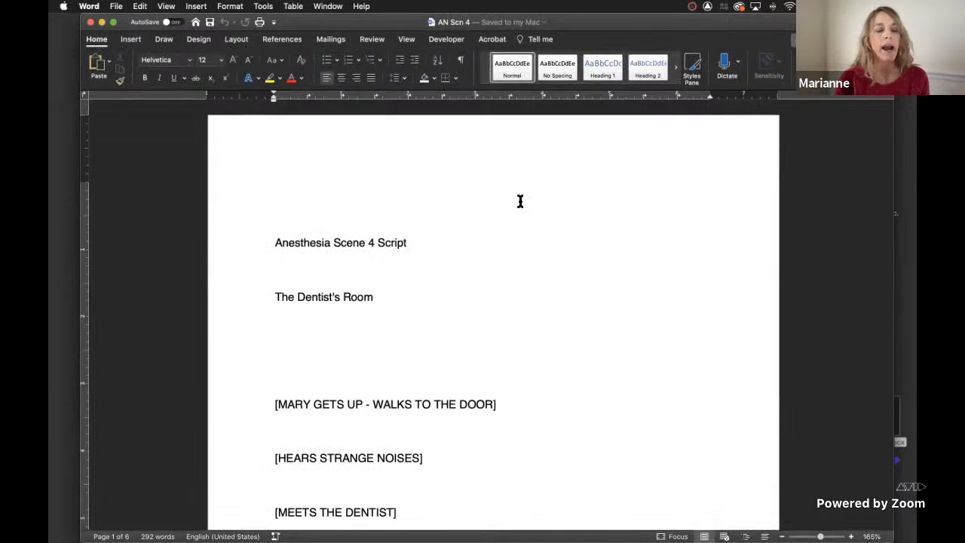
pyautogui.scroll(-8, 536, 365)
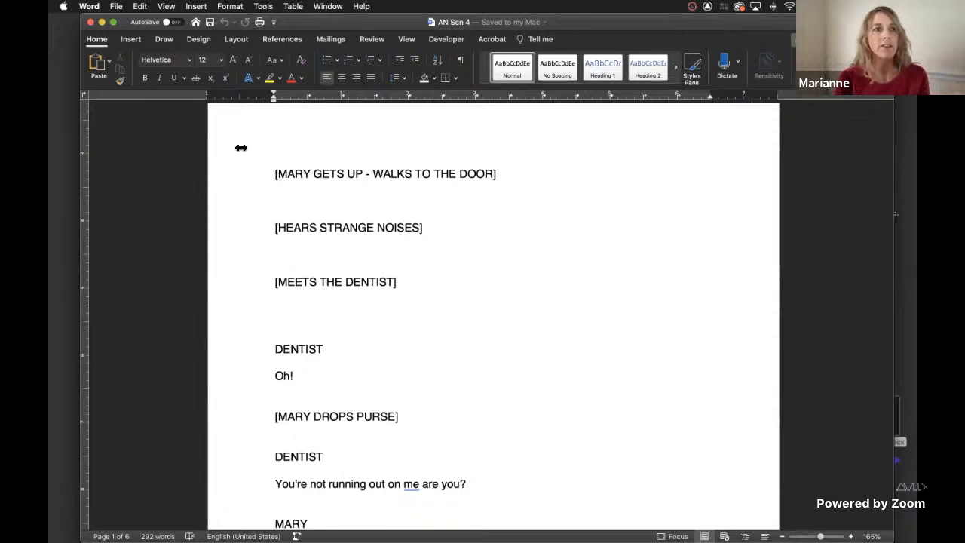
pyautogui.click(438, 275)
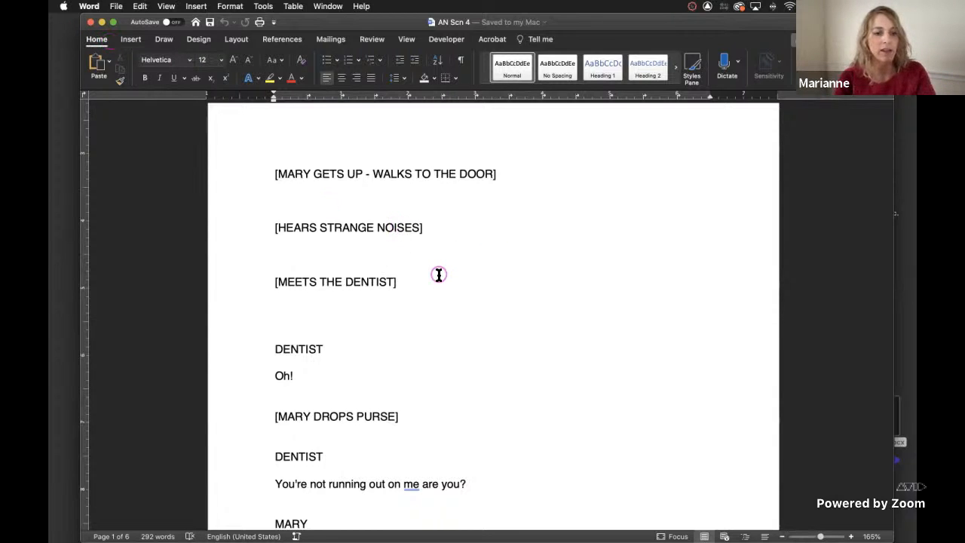
# Save a copy of the script on the Desktop in Plain Text (.txt) format as AN Scn 4.txt.
pyautogui.press('super+shift+s')
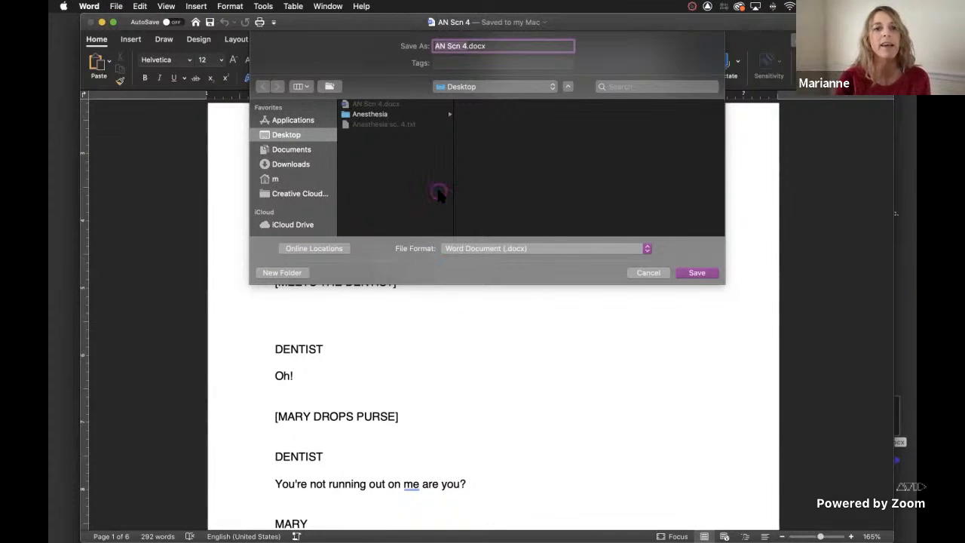
pyautogui.click(583, 248)
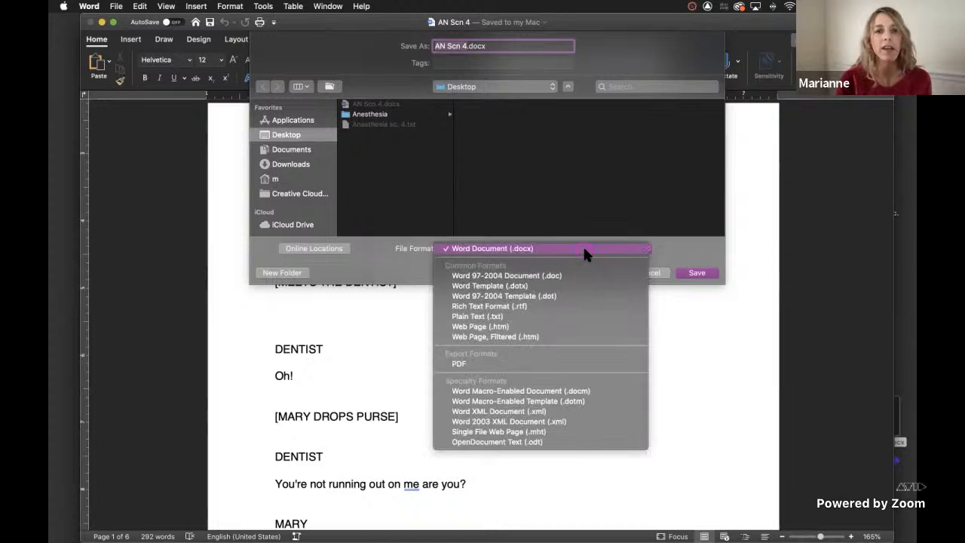
pyautogui.click(504, 317)
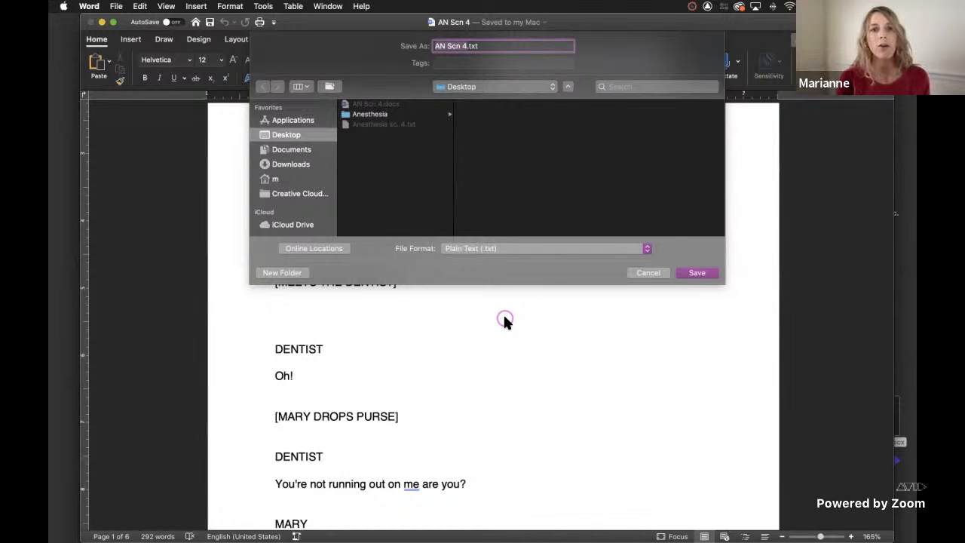
pyautogui.click(695, 275)
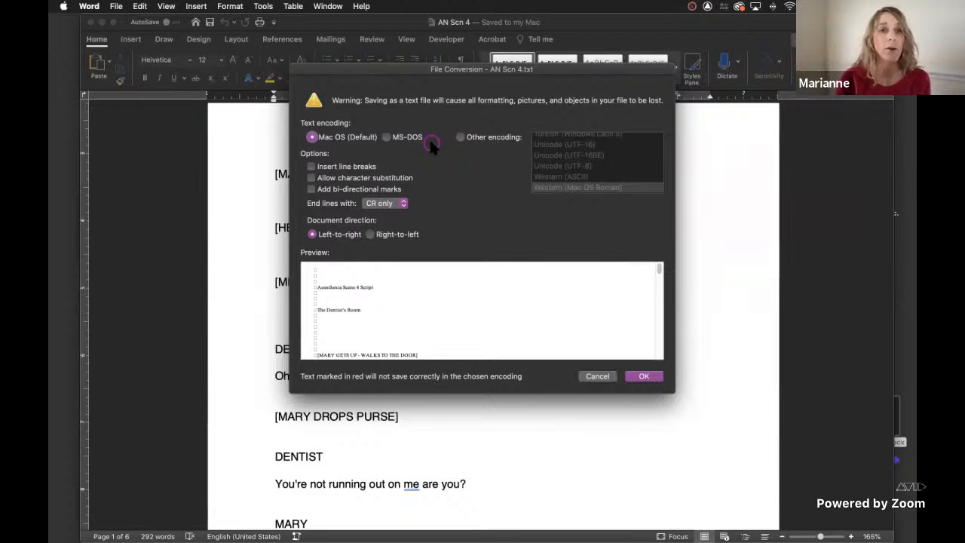
# Convert the text file with MS-DOS encoding, inserted line breaks, character substitution allowed and CR / LF line endings, and quit Word.
pyautogui.click(384, 137)
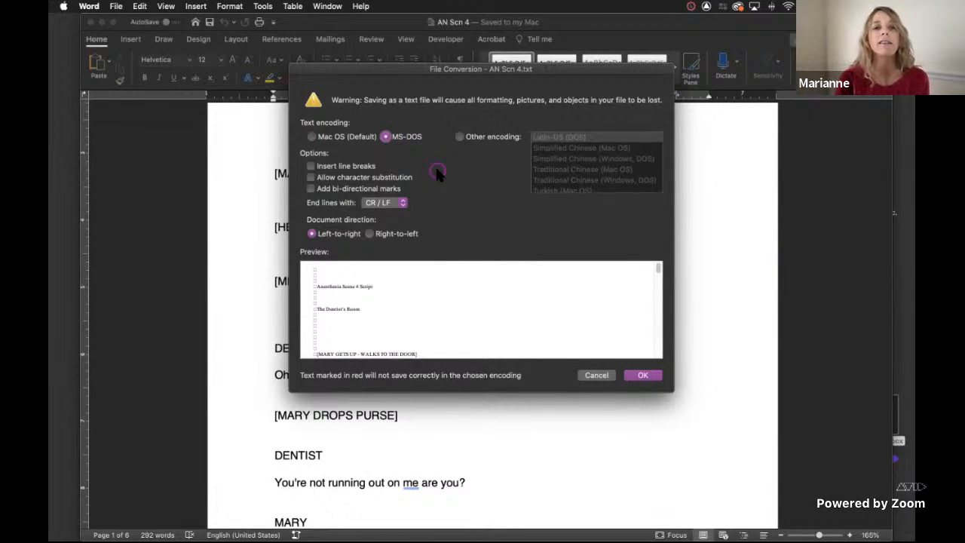
pyautogui.click(311, 167)
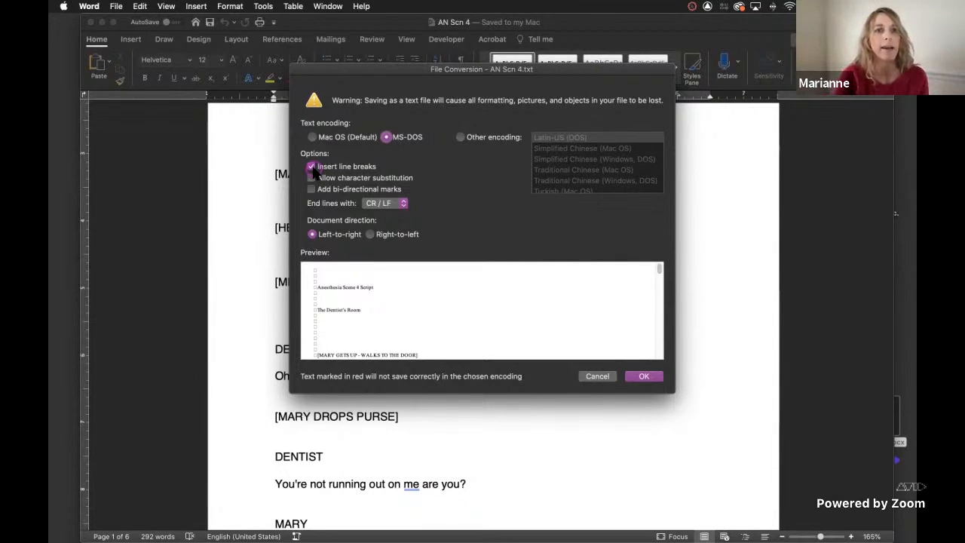
pyautogui.click(311, 178)
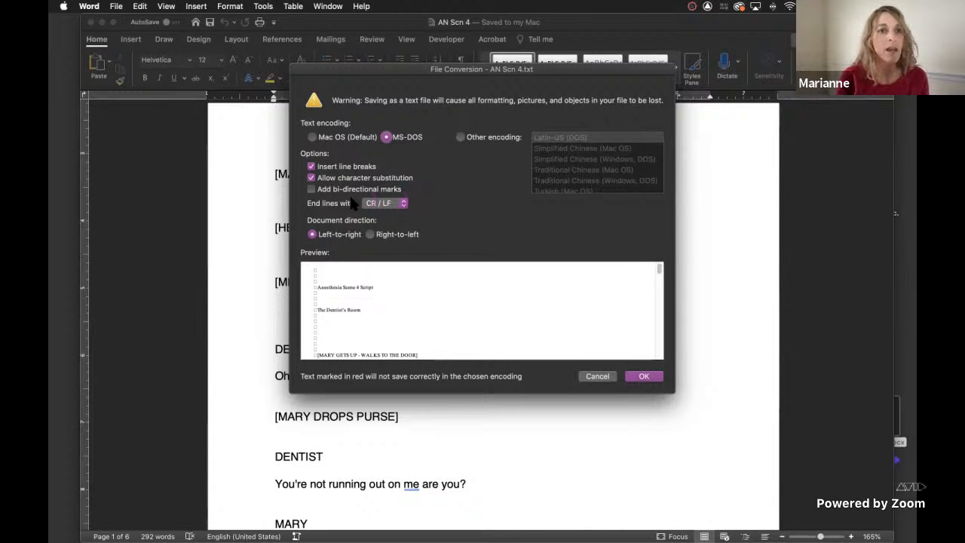
pyautogui.click(398, 204)
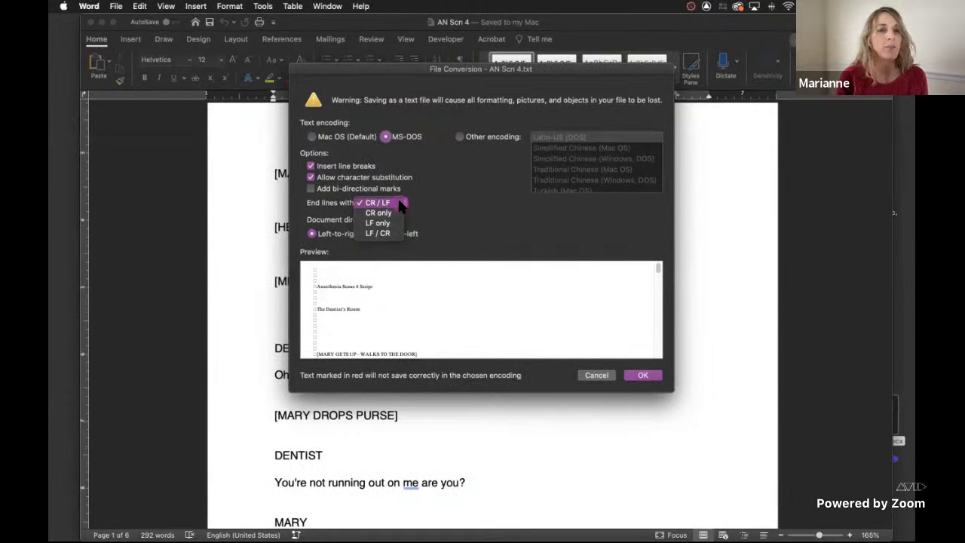
pyautogui.click(400, 205)
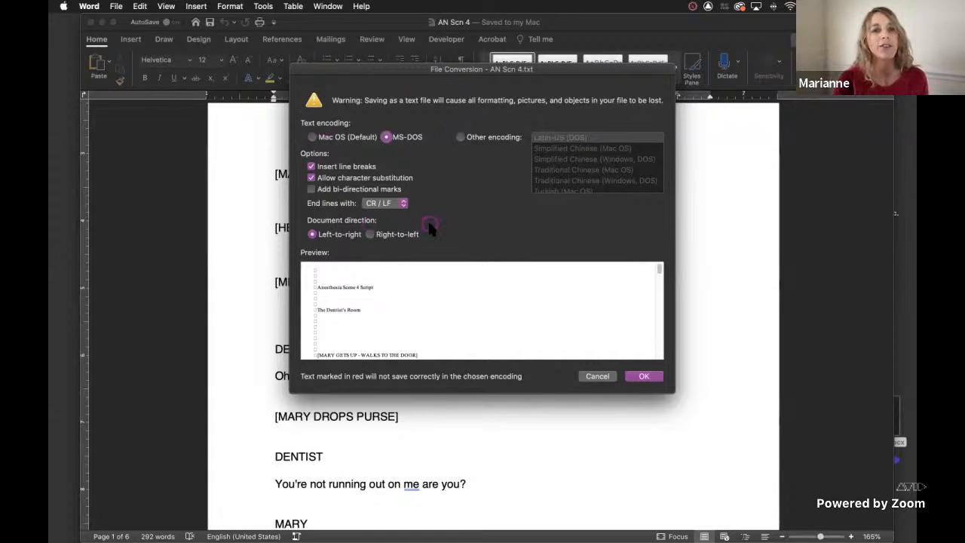
pyautogui.click(642, 376)
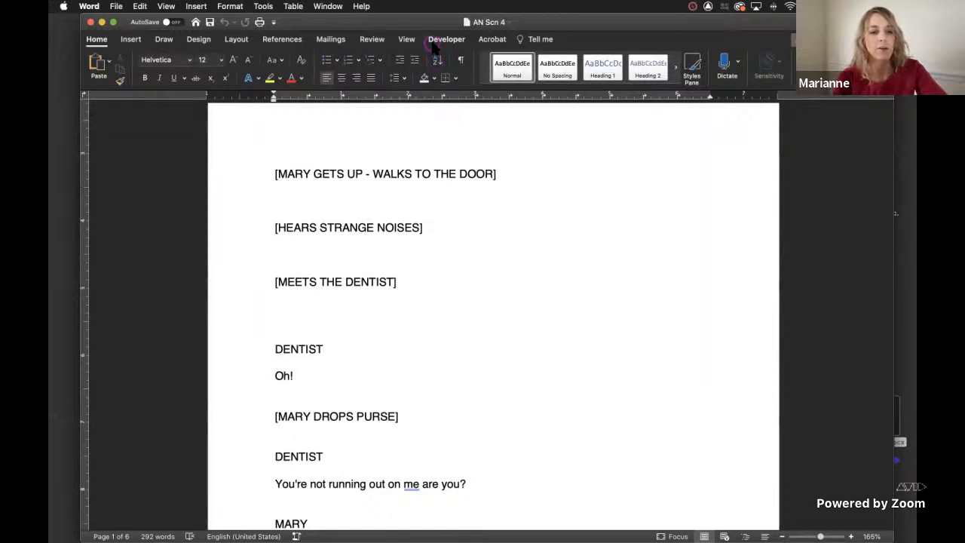
pyautogui.press('super+q')
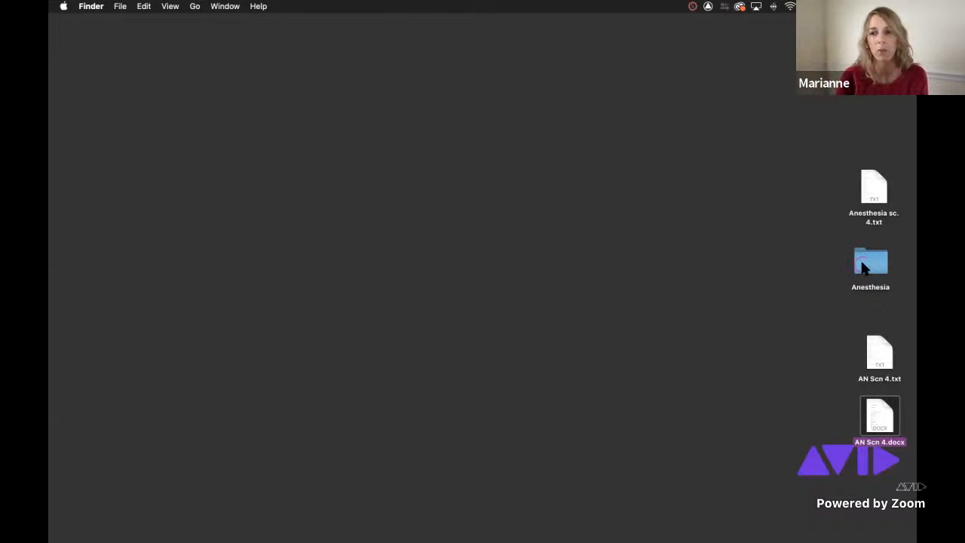
# Open AN Scn 4.txt from the desktop, check the script's text layout throughout, and close the file.
pyautogui.click(878, 347)
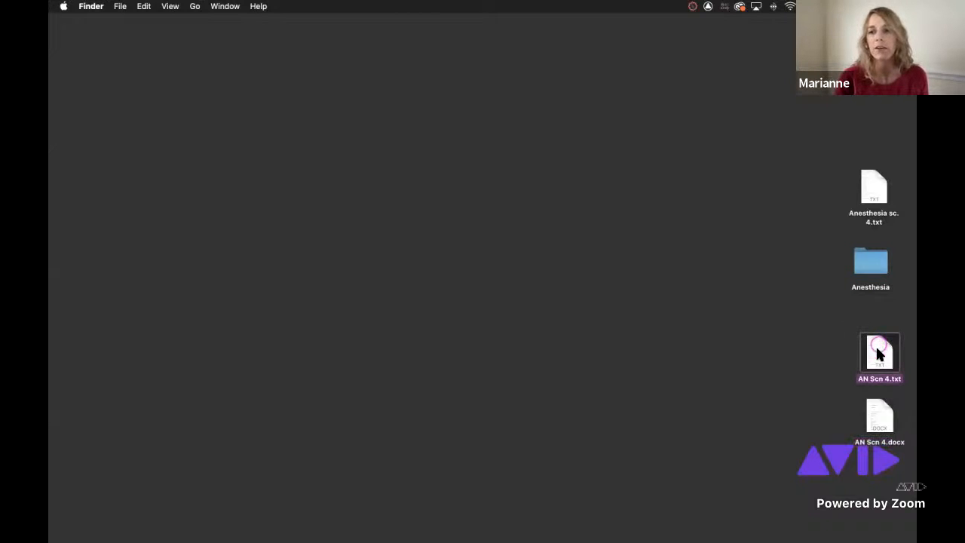
pyautogui.doubleClick(881, 348)
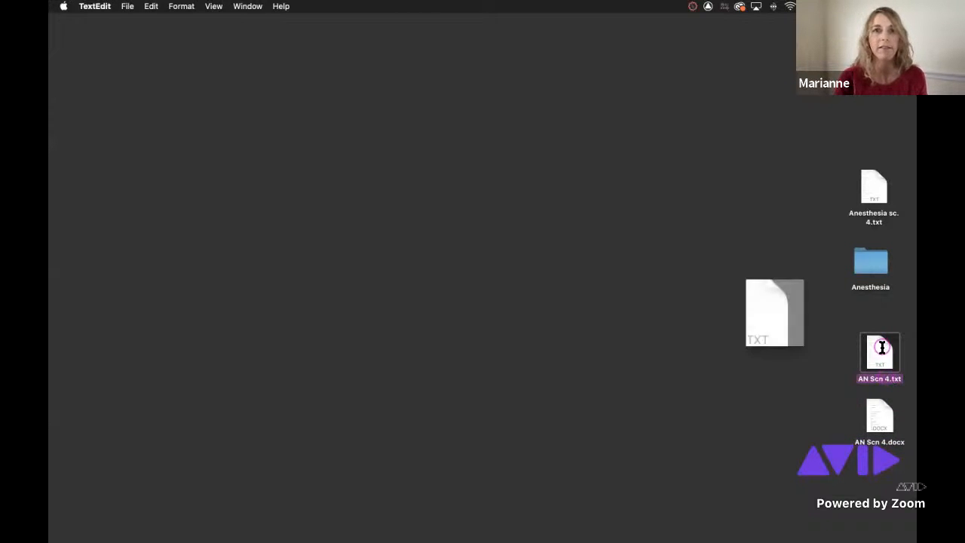
pyautogui.scroll(-10, 294, 200)
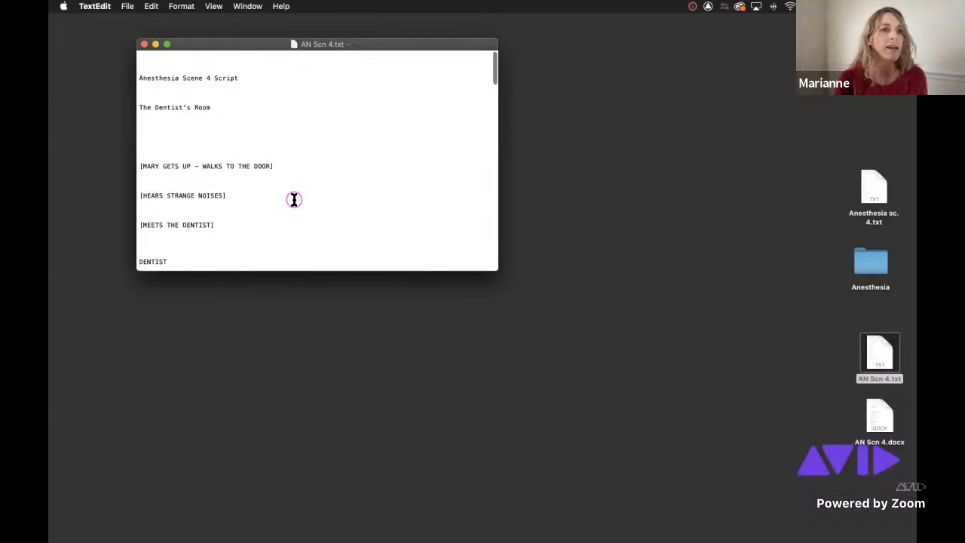
pyautogui.scroll(-20, 288, 220)
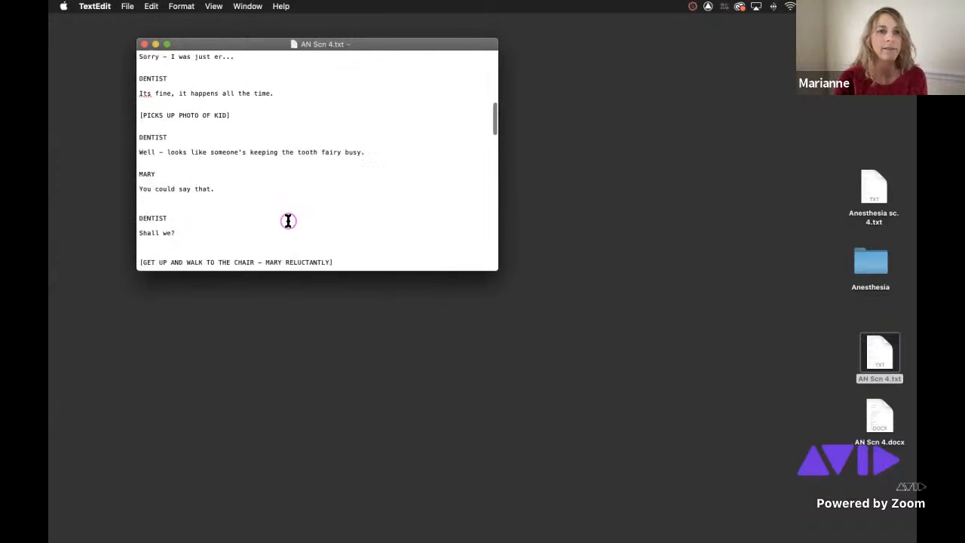
pyautogui.scroll(-5, 287, 220)
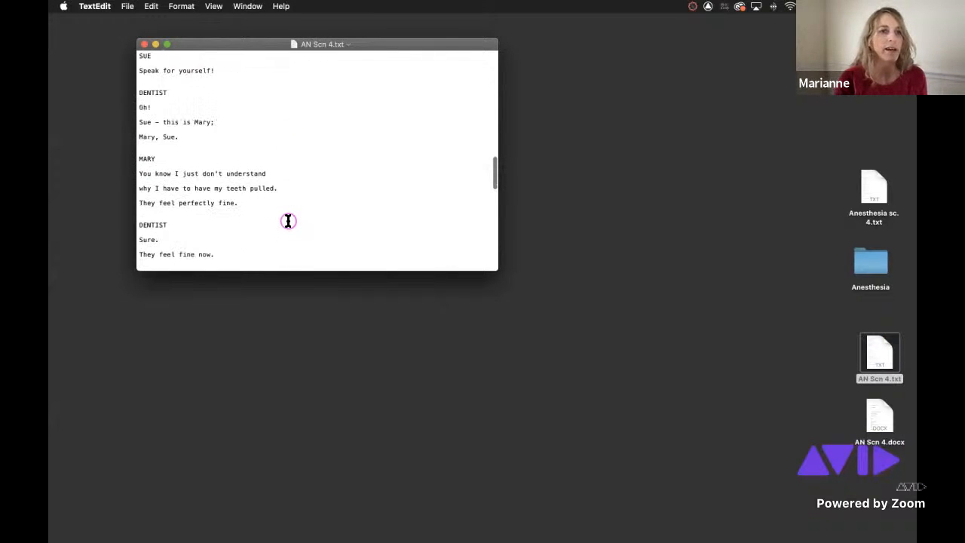
pyautogui.scroll(20, 287, 220)
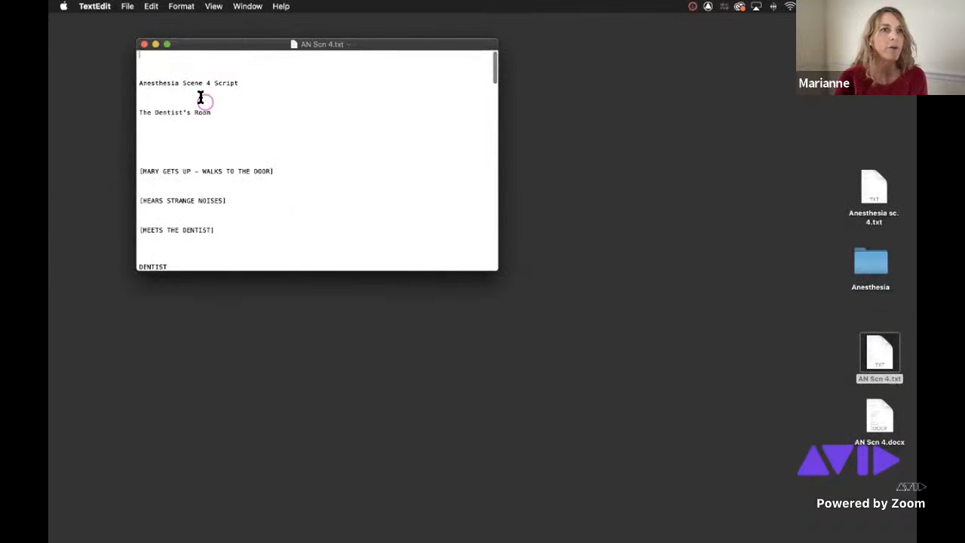
pyautogui.click(144, 45)
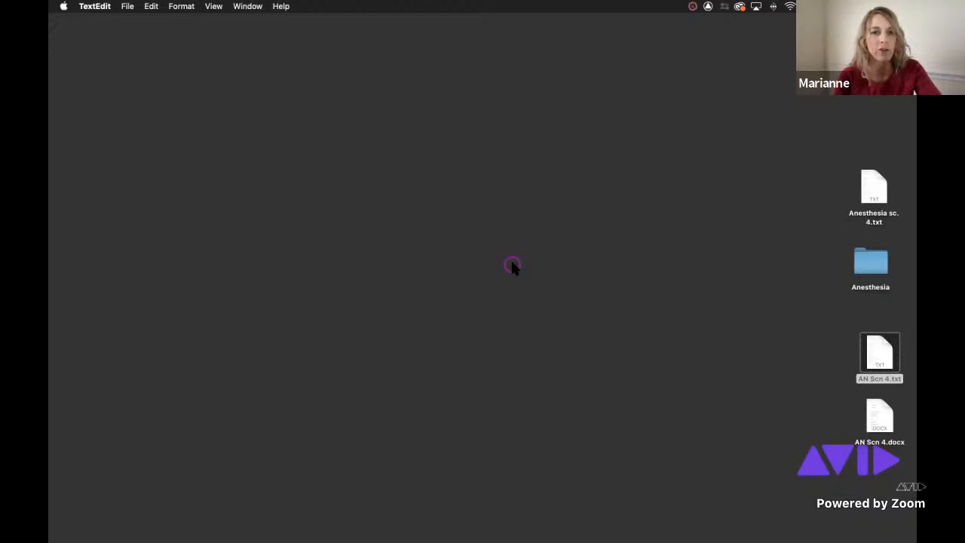
# Switch to Avid Media Composer and close the Scene 4 bin.
pyautogui.press('super+Tab')
pyautogui.press('super+Tab')
pyautogui.press('super+Tab')
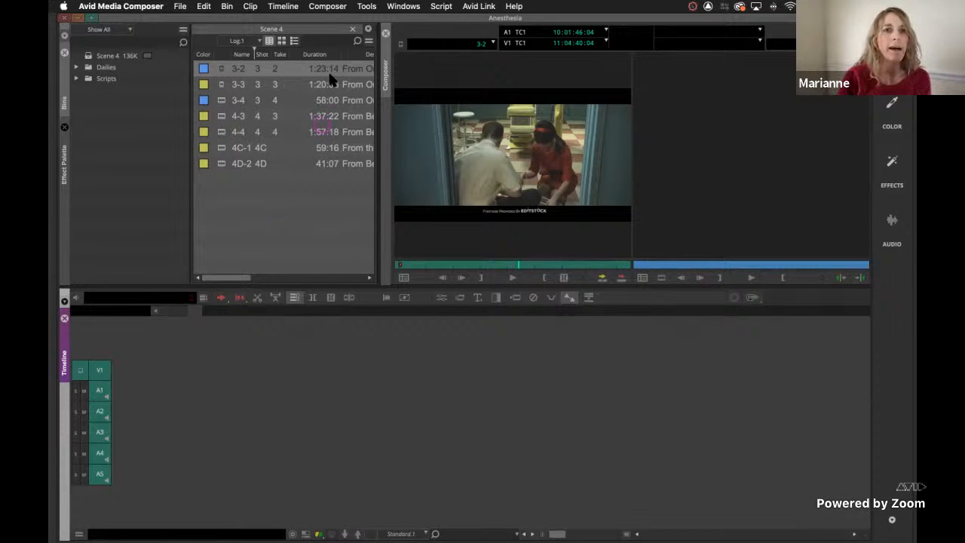
pyautogui.click(353, 30)
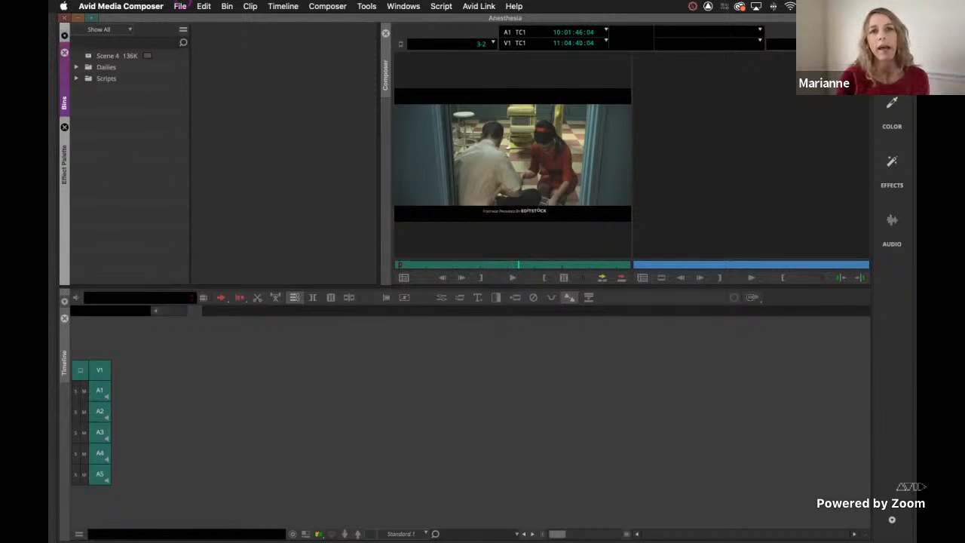
# Create a new script in the project from the text file Anesthesia sc. 4.txt on the Desktop.
pyautogui.click(180, 6)
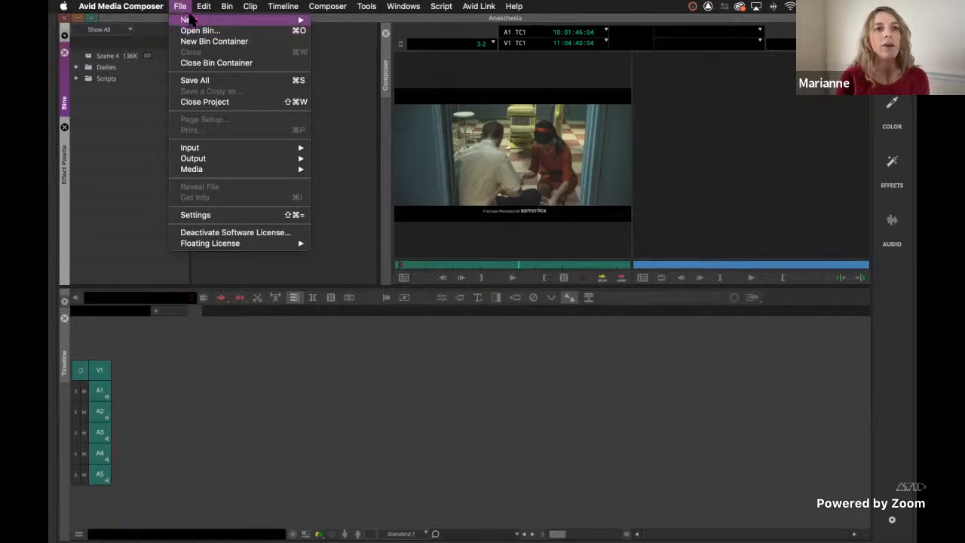
pyautogui.moveTo(305, 20)
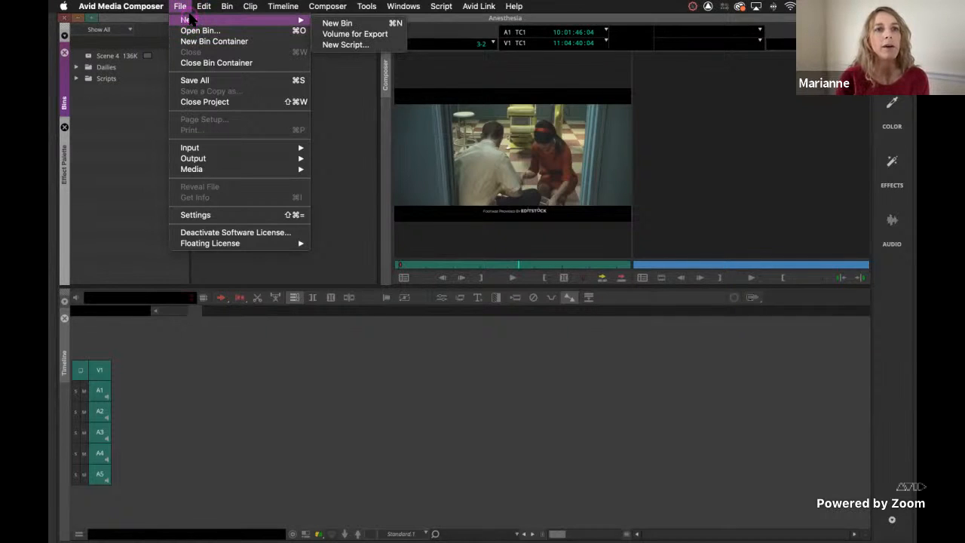
pyautogui.click(343, 46)
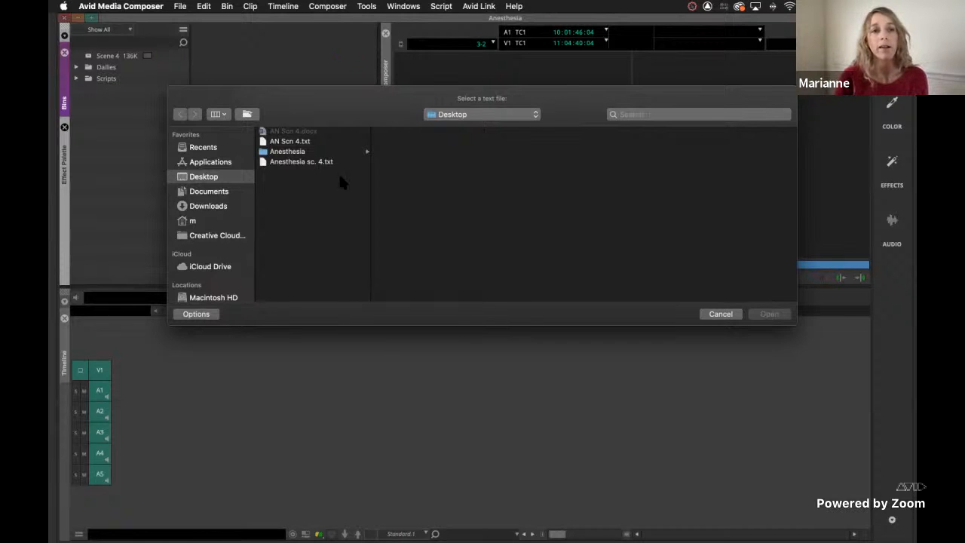
pyautogui.click(266, 163)
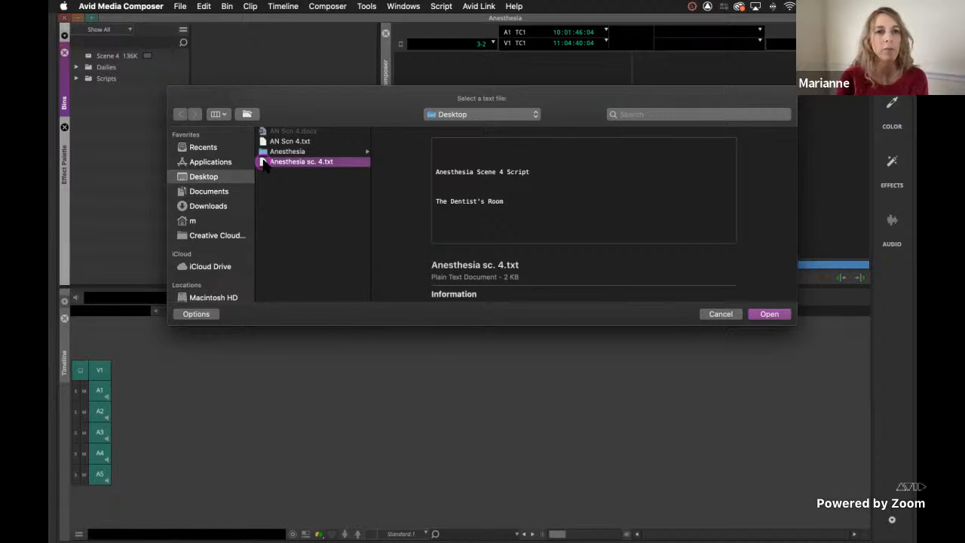
pyautogui.doubleClick(263, 164)
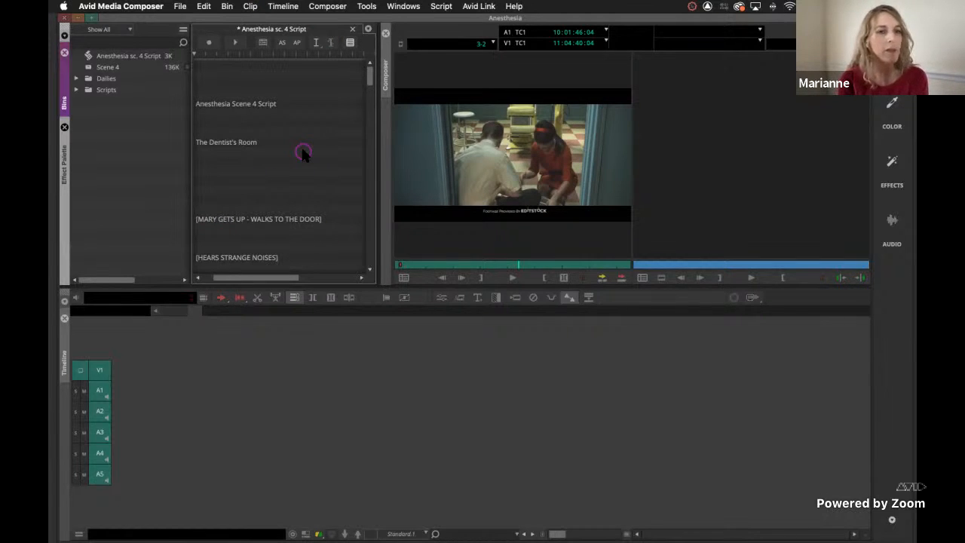
# Look through the imported Anesthesia sc. 4 script and detach it into its own floating window.
pyautogui.scroll(-5, 301, 153)
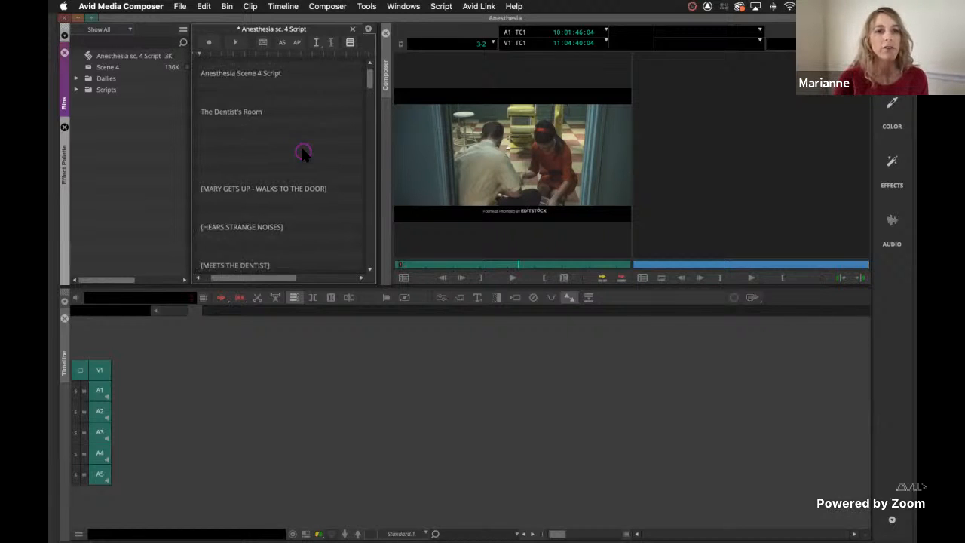
pyautogui.scroll(-2, 302, 153)
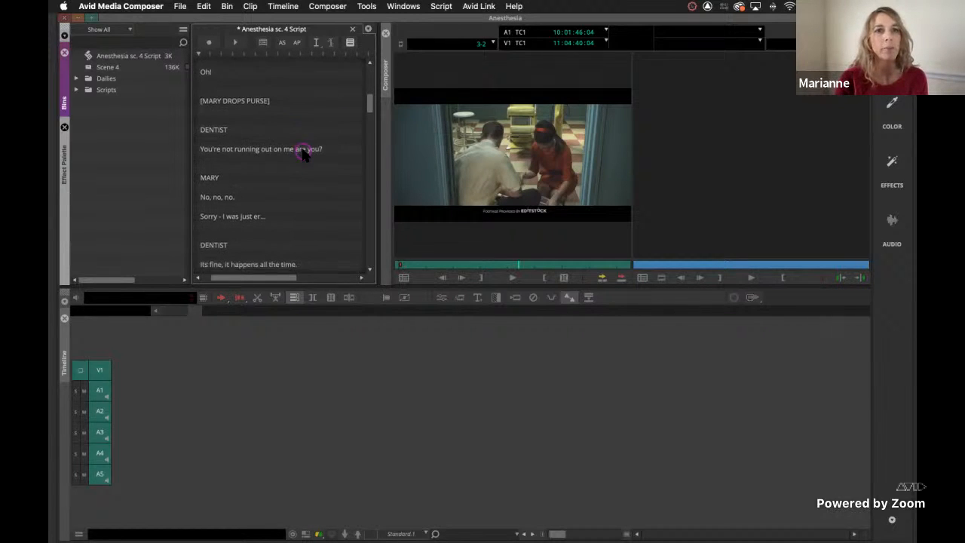
pyautogui.scroll(10, 303, 153)
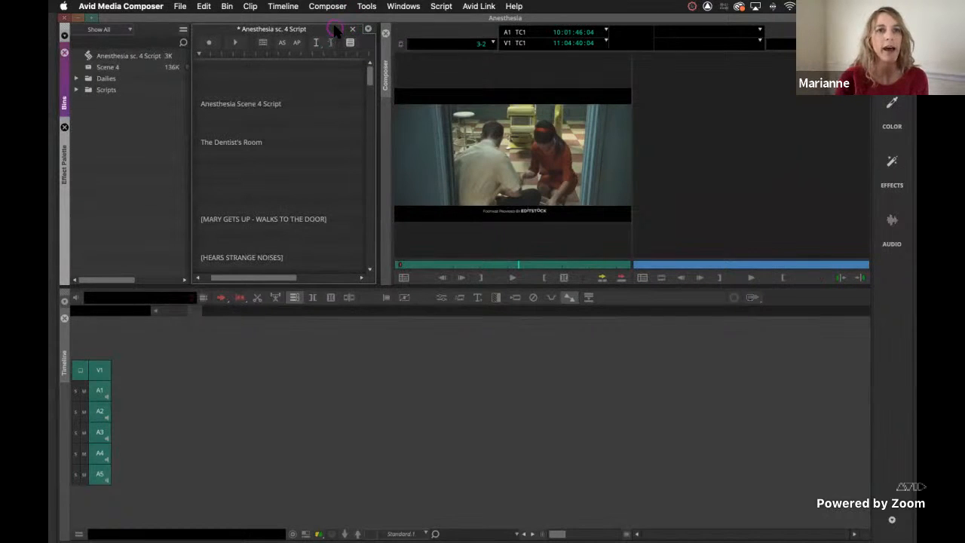
pyautogui.moveTo(336, 32); pyautogui.dragTo(328, 83)
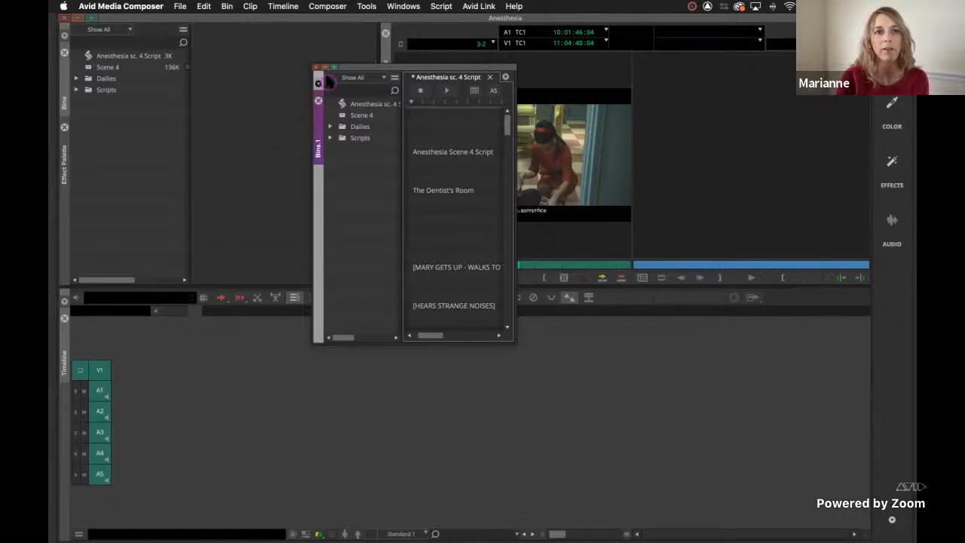
# Close the floating bin window, reopen the Anesthesia sc. 4 script in its own window, and give it a white background.
pyautogui.click(316, 66)
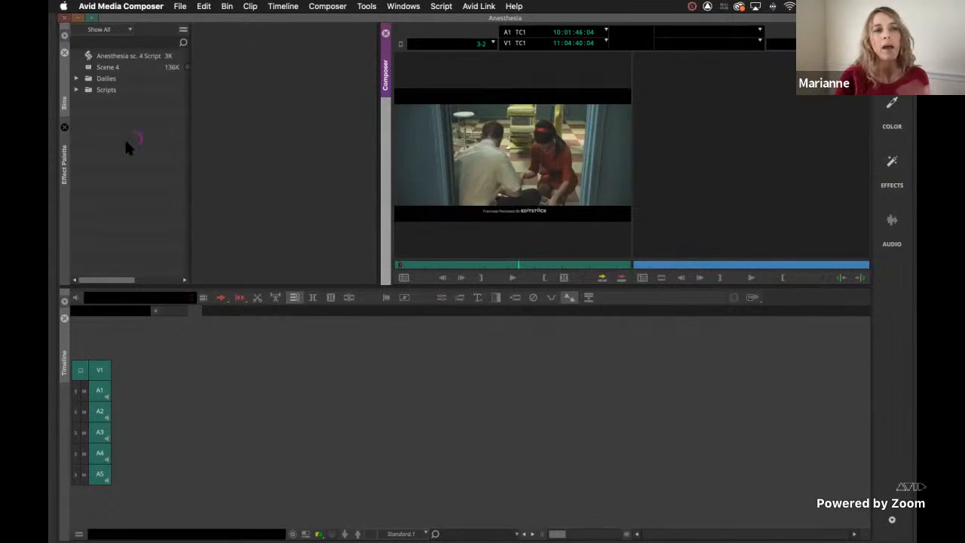
pyautogui.doubleClick(89, 58)
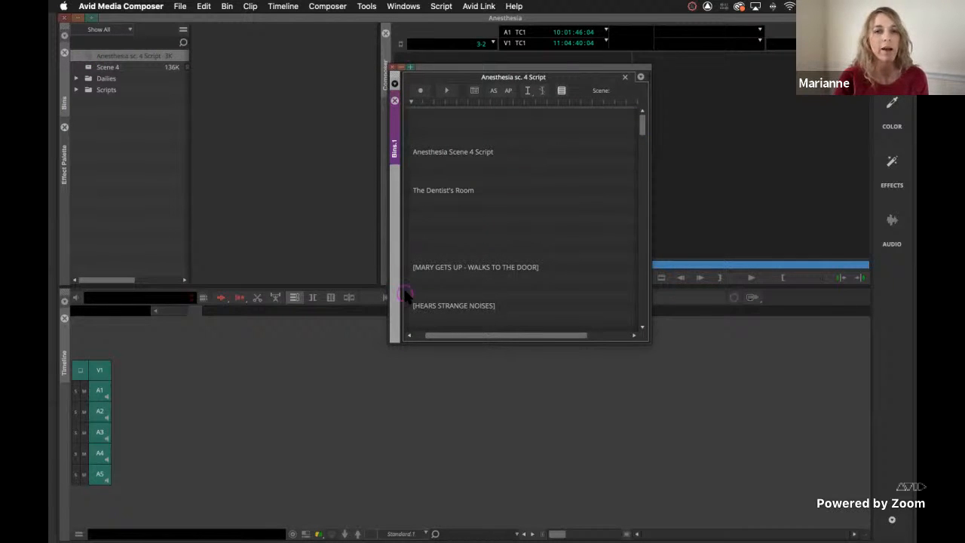
pyautogui.rightClick(573, 234)
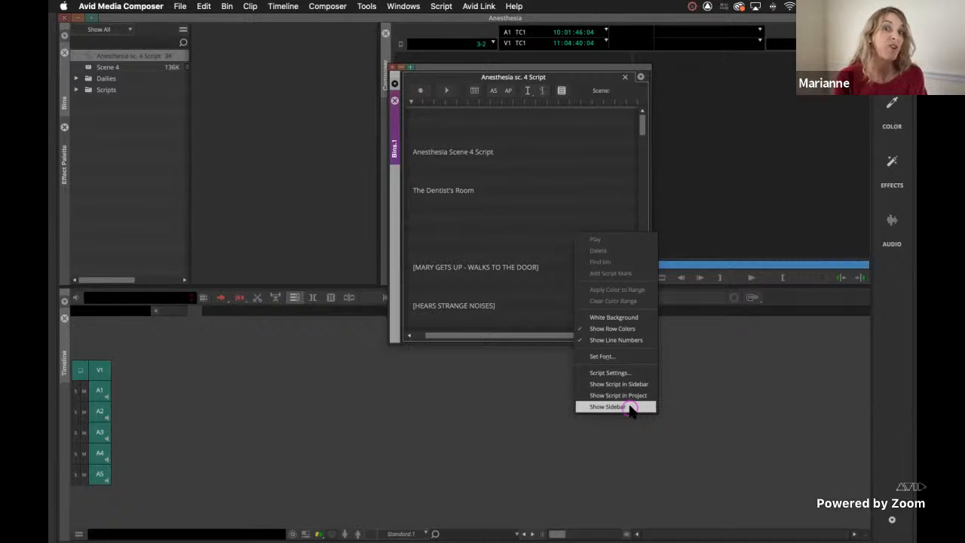
pyautogui.click(639, 318)
pyautogui.rightClick(637, 312)
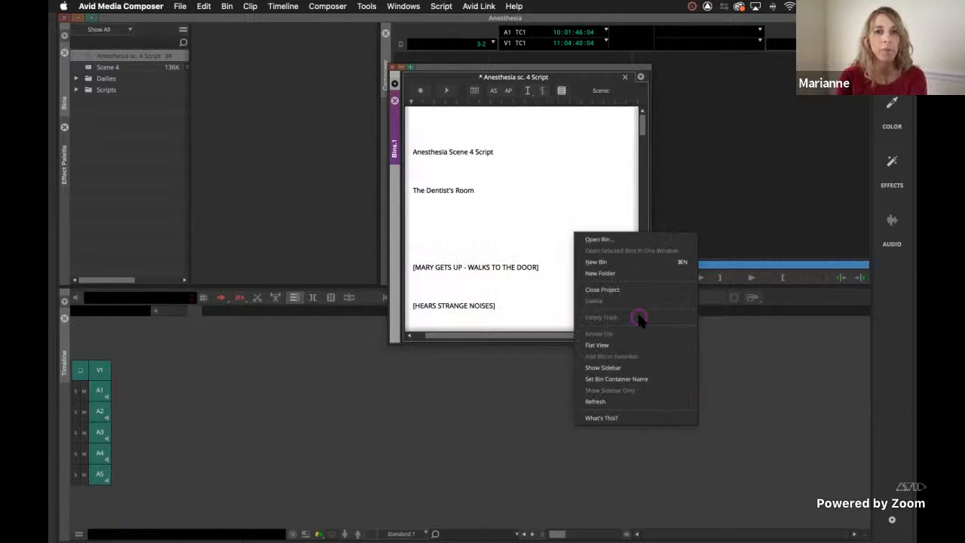
pyautogui.click(504, 70)
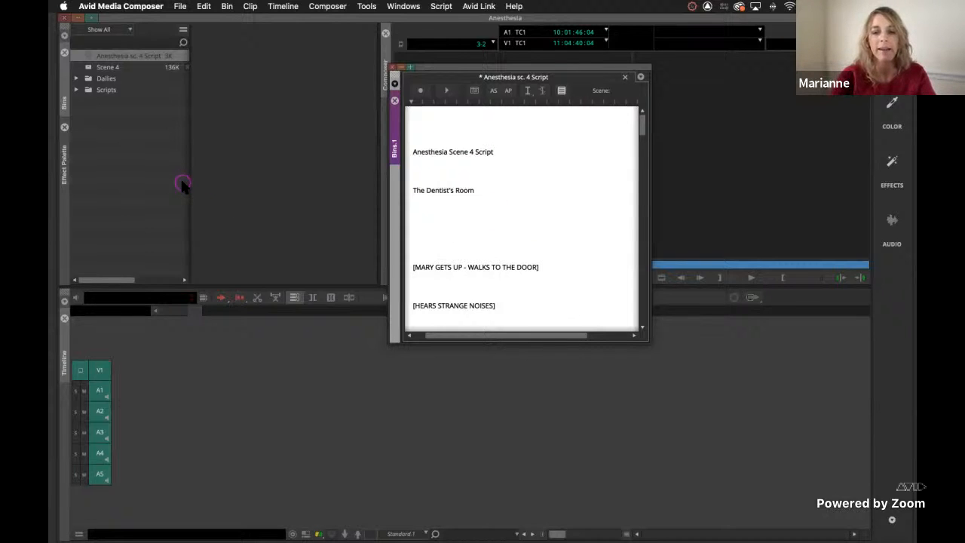
# Open the user-level Script settings, review the font, margin, display and background defaults for new scripts, and accept them.
pyautogui.press('shift+super+equal')
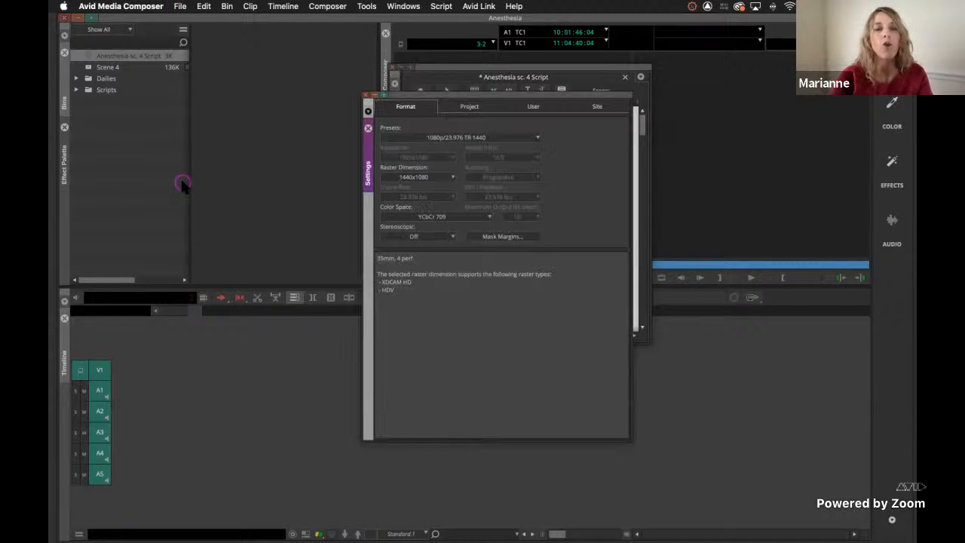
pyautogui.click(533, 106)
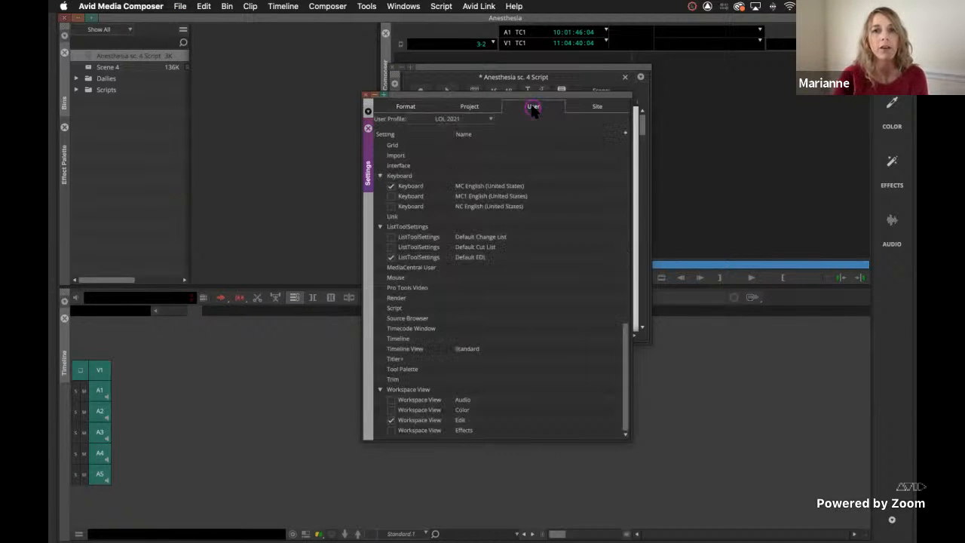
pyautogui.click(533, 304)
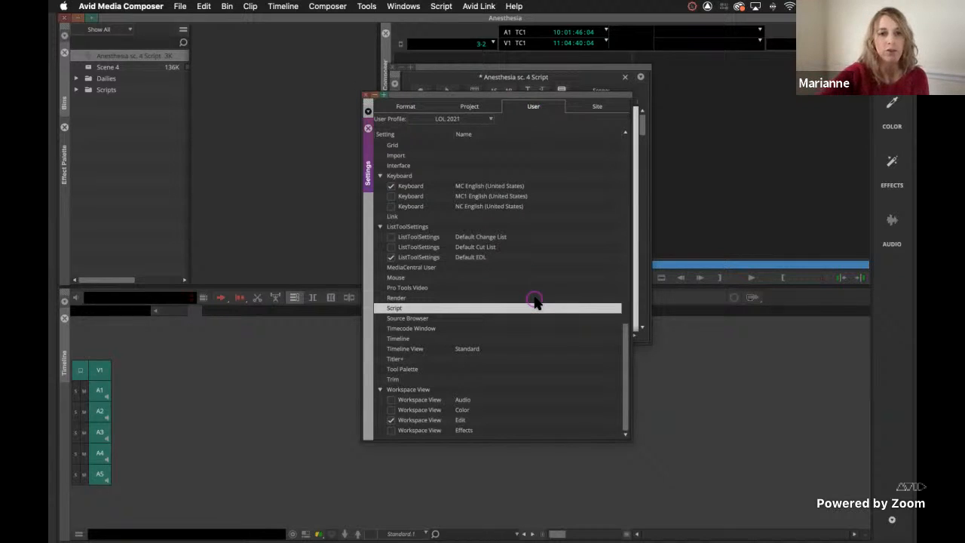
pyautogui.doubleClick(400, 309)
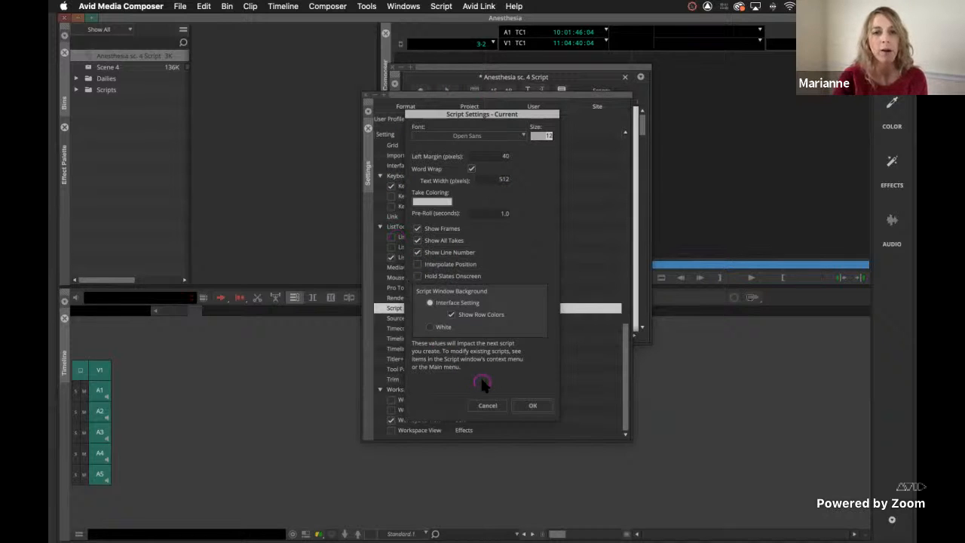
pyautogui.click(530, 406)
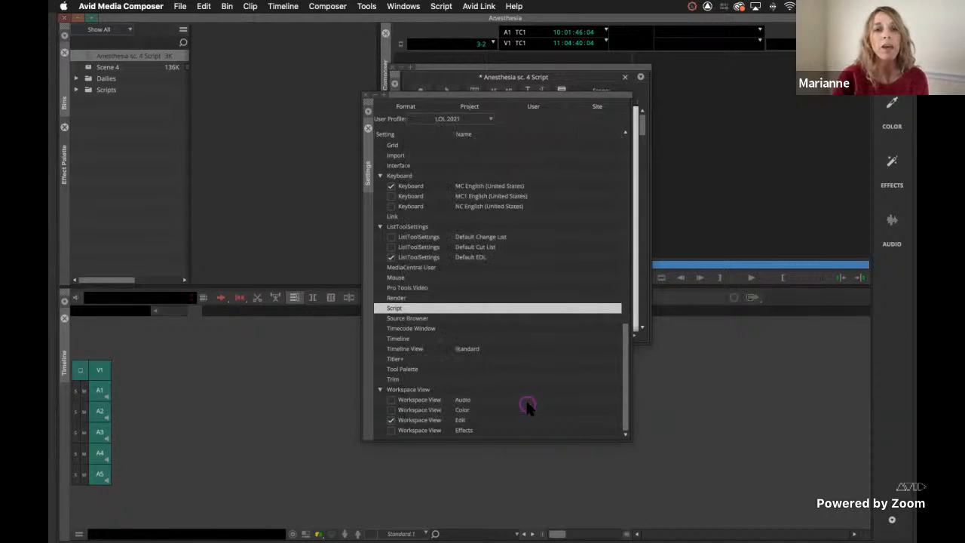
# Check the MC English keyboard layout and the Command Palette's Other commands for Add Script Mark, and close all settings windows.
pyautogui.click(416, 187)
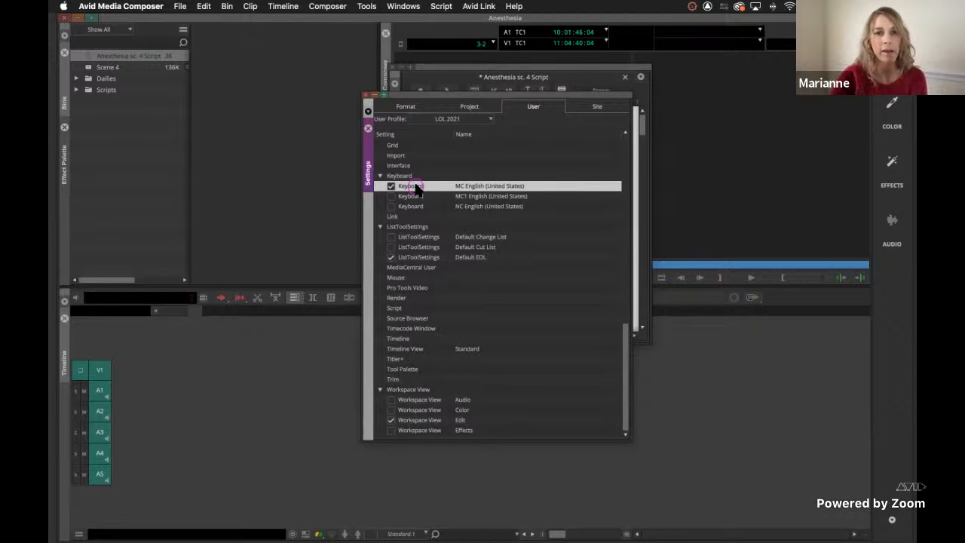
pyautogui.doubleClick(416, 186)
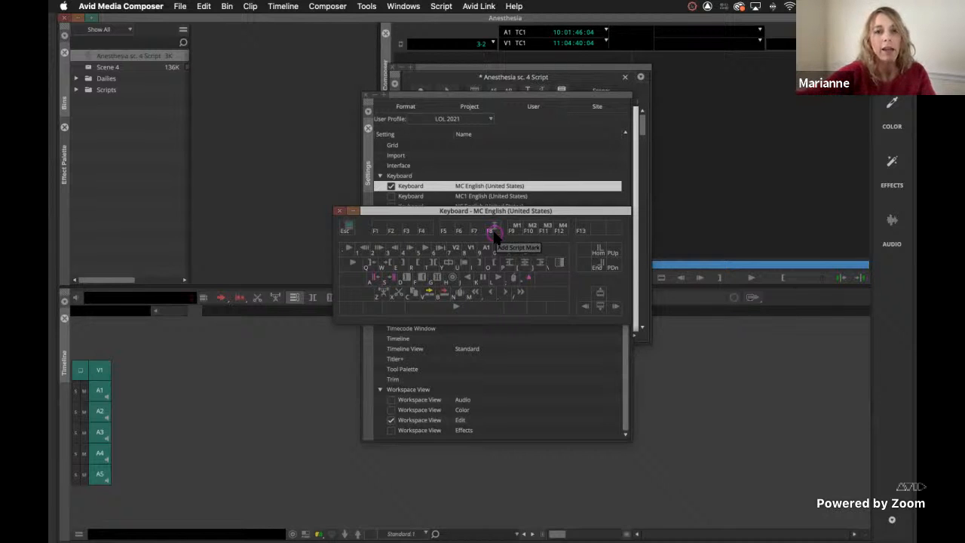
pyautogui.press('super+3')
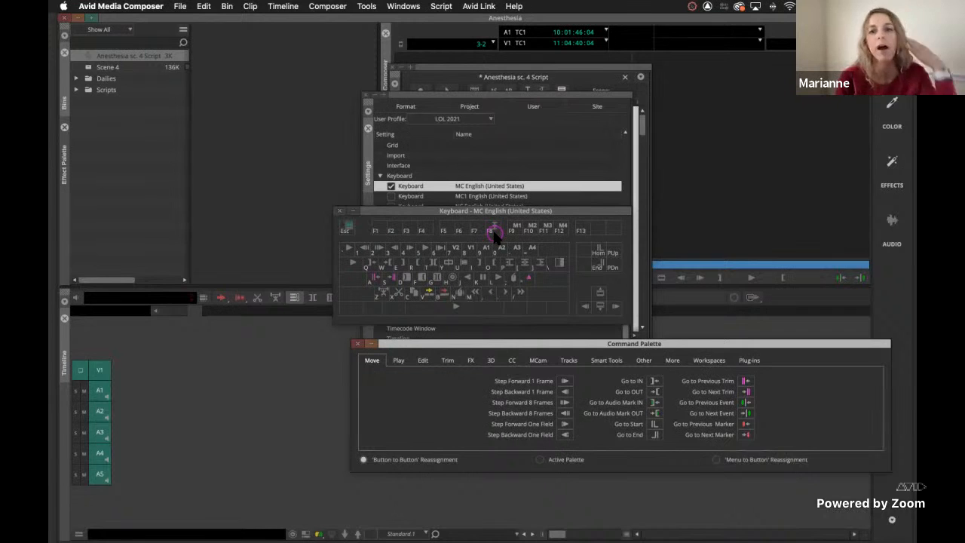
pyautogui.click(643, 361)
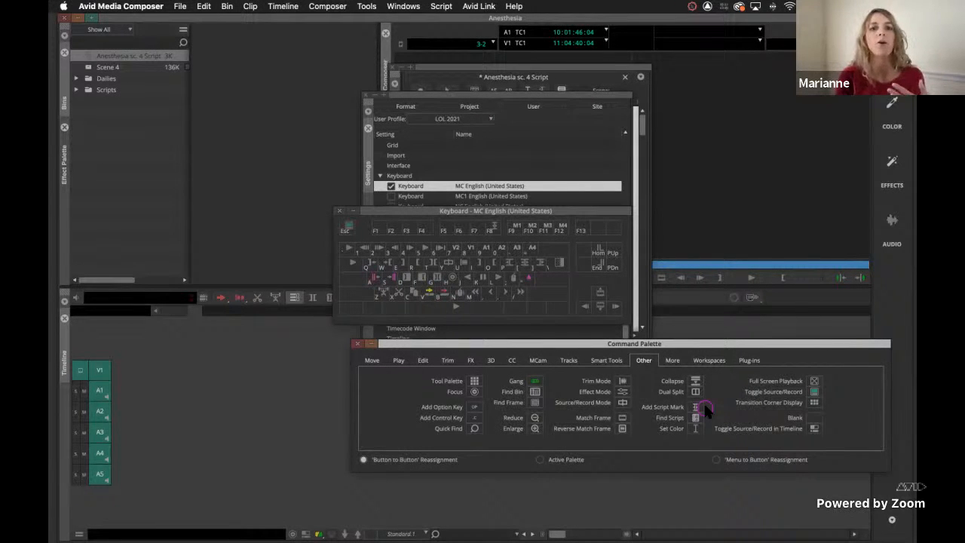
pyautogui.click(356, 345)
pyautogui.click(339, 212)
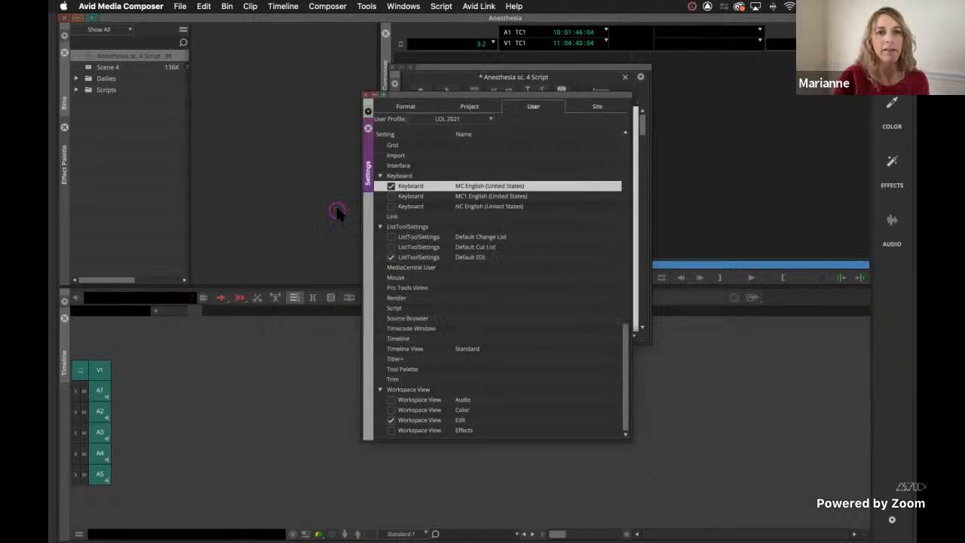
pyautogui.click(365, 96)
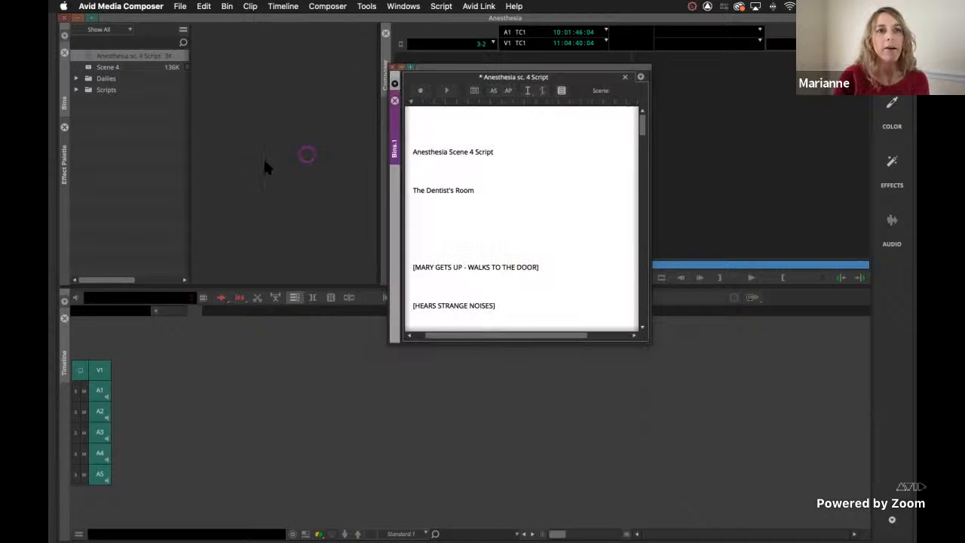
# Open the Scene 4 bin and move the script window below its clip list.
pyautogui.click(147, 164)
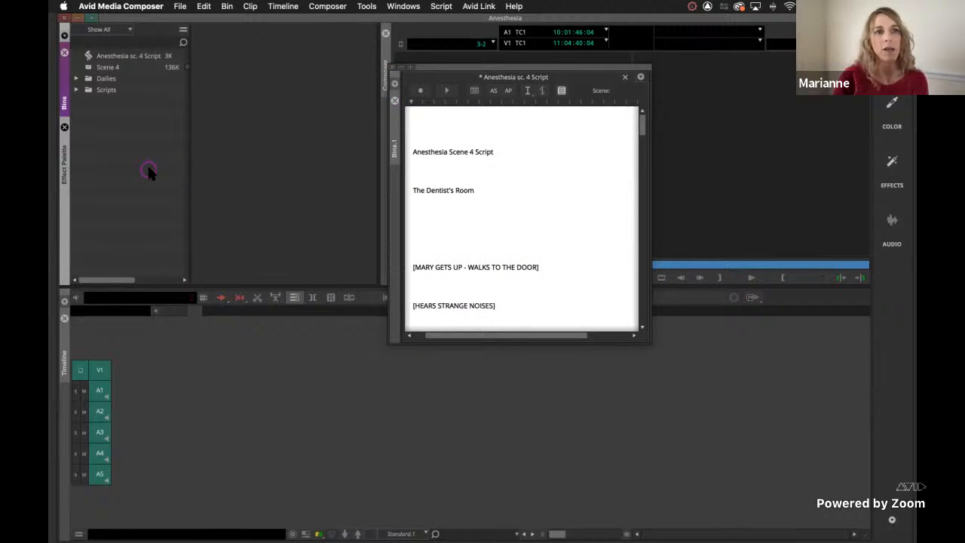
pyautogui.doubleClick(91, 68)
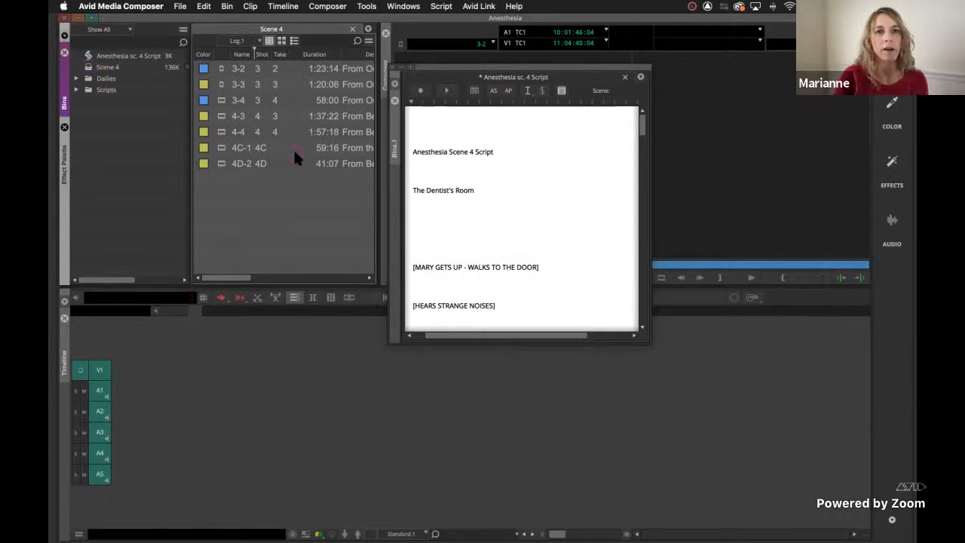
pyautogui.moveTo(484, 73); pyautogui.dragTo(243, 240)
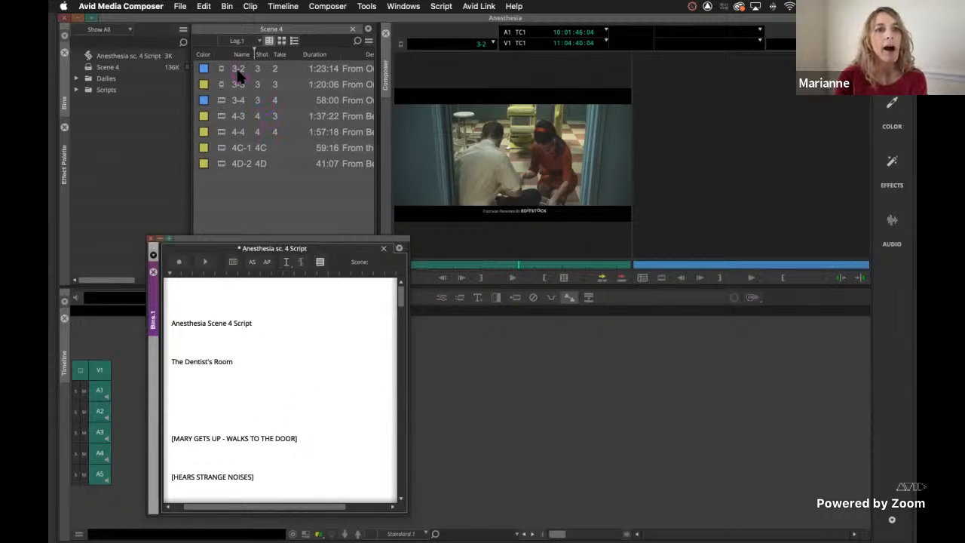
# Fill in the missing take numbers in the Scene 4 bin: 1 for clip 4C-1 and 2 for clip 4D-2.
pyautogui.rightClick(284, 55)
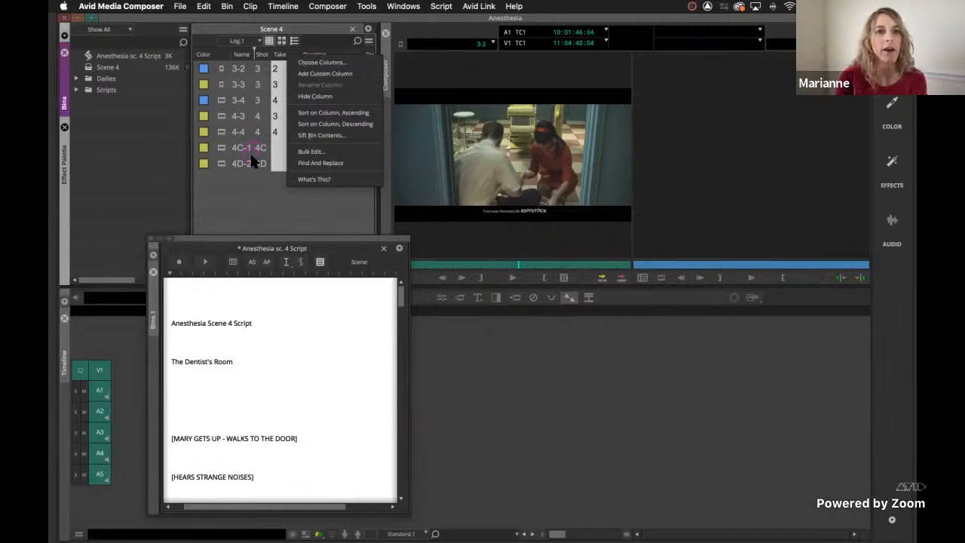
pyautogui.click(255, 189)
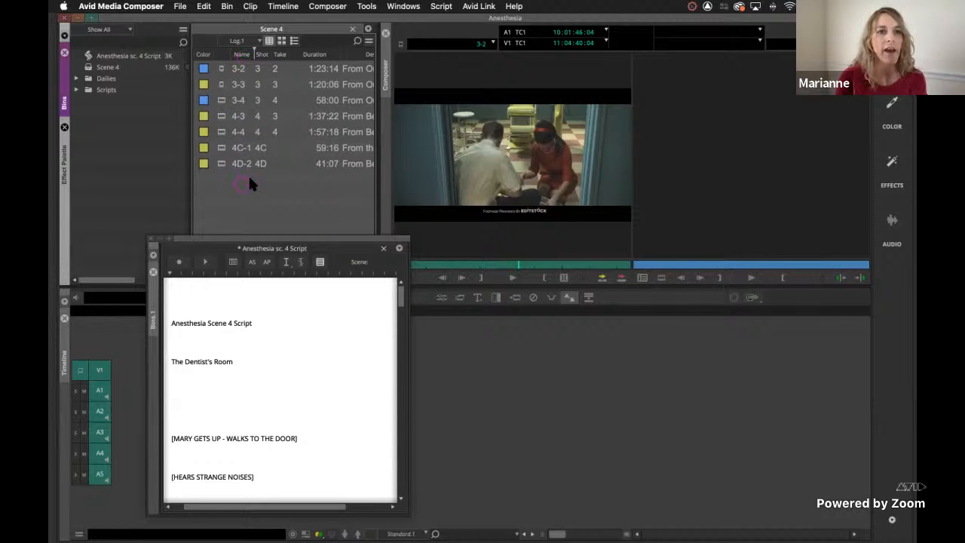
pyautogui.click(276, 149)
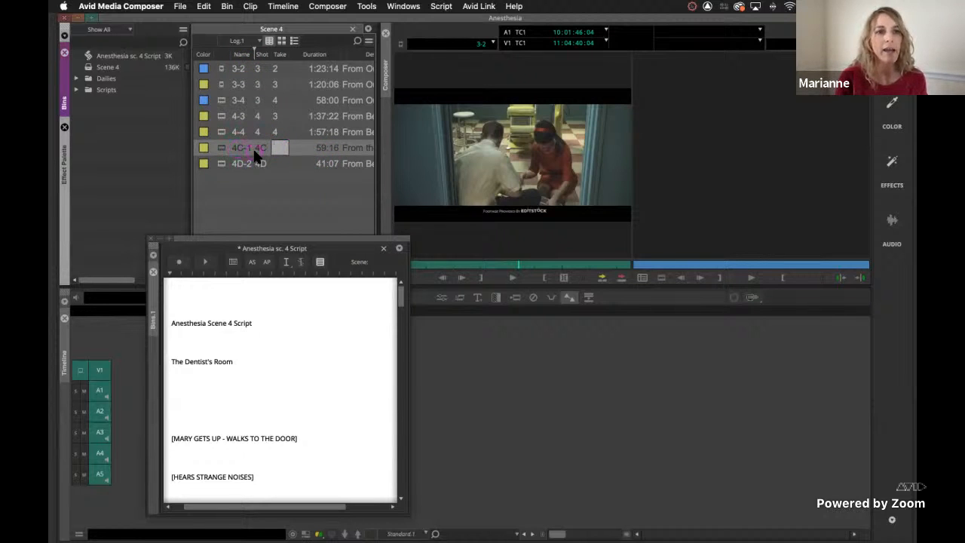
pyautogui.write('1')
pyautogui.click(279, 163)
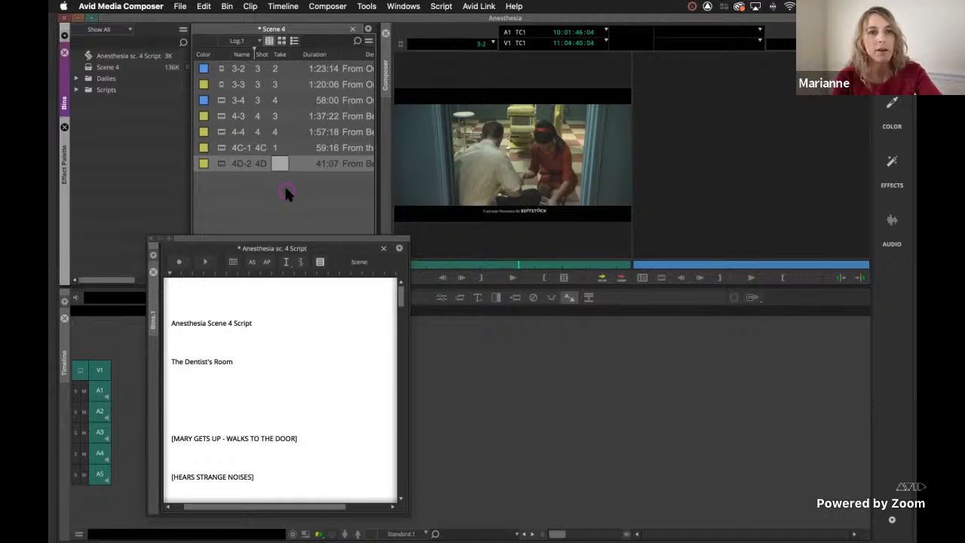
pyautogui.click(285, 190)
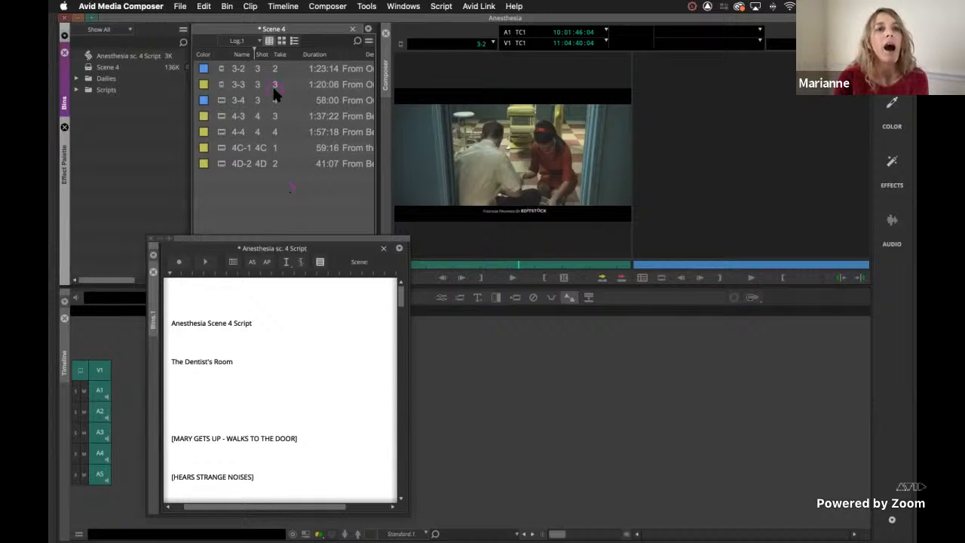
# Display the Scene 4 clips as frames and advance clip 3-2's thumbnail past the slate to the woman.
pyautogui.click(281, 41)
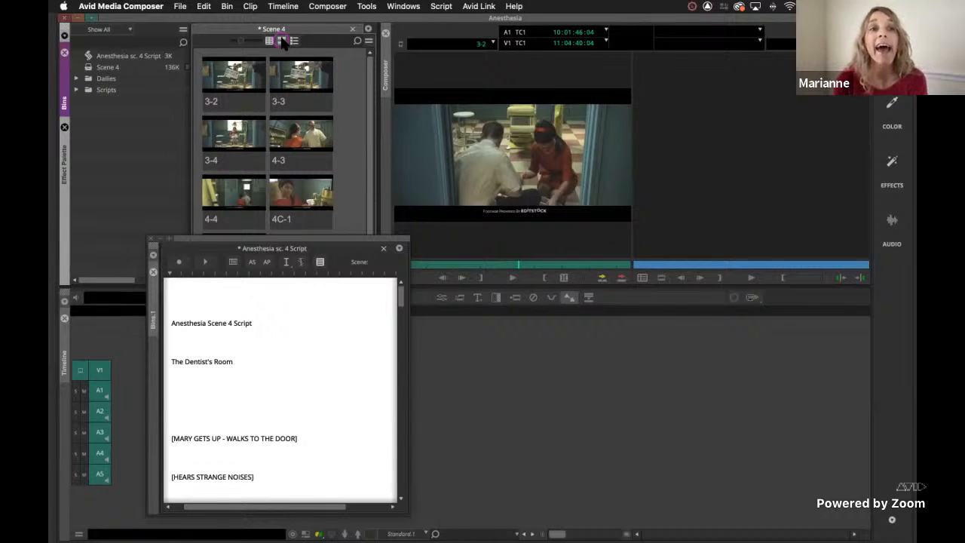
pyautogui.click(314, 347)
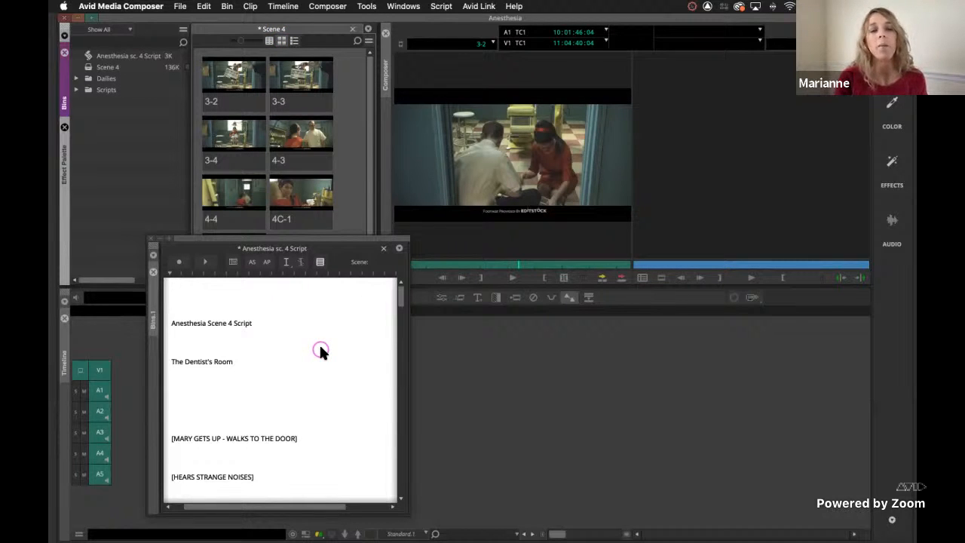
pyautogui.click(238, 84)
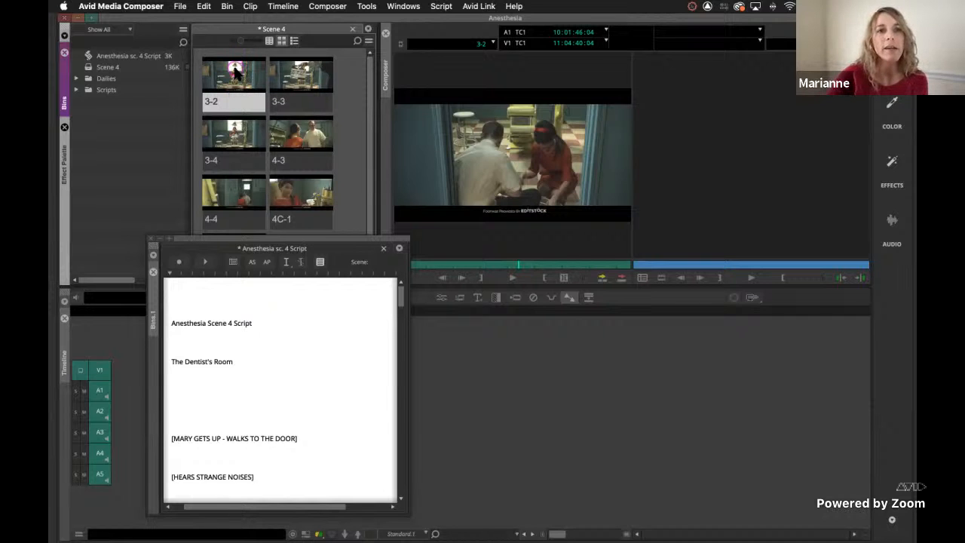
# Load clip 3-3, mark an IN point at 10:05:17:01 where the woman stands holding her purse, and show that frame as its thumbnail.
pyautogui.doubleClick(302, 70)
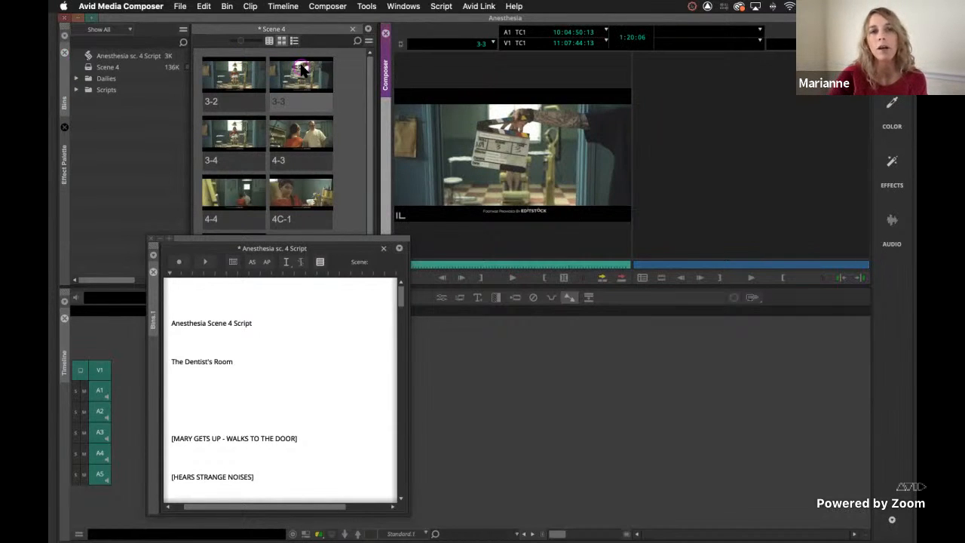
pyautogui.click(301, 69)
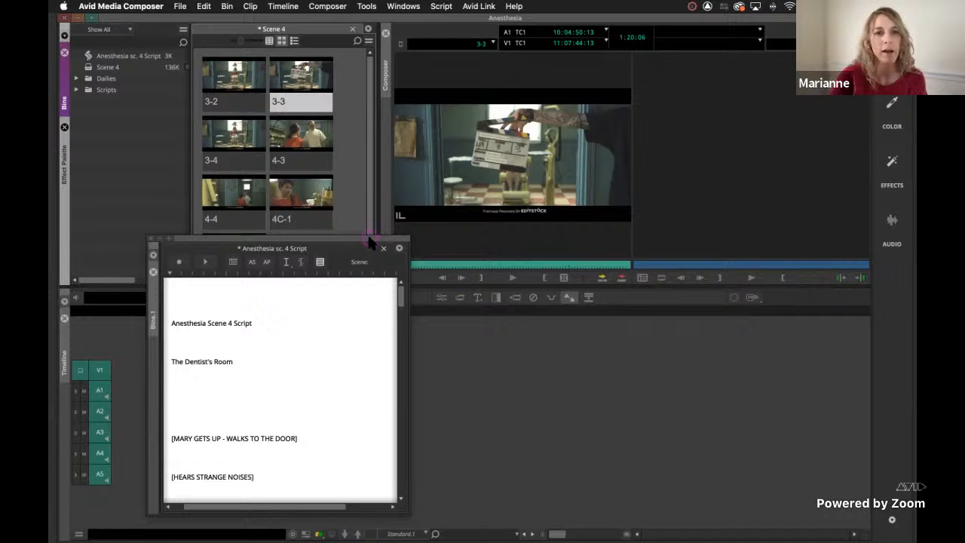
pyautogui.moveTo(369, 240); pyautogui.dragTo(298, 241)
pyautogui.moveTo(411, 265); pyautogui.dragTo(473, 262)
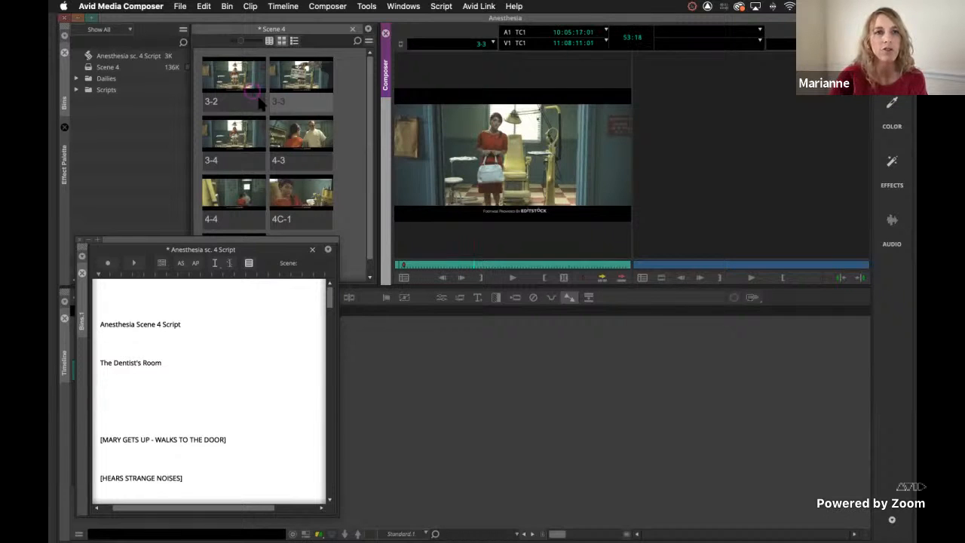
pyautogui.click(298, 78)
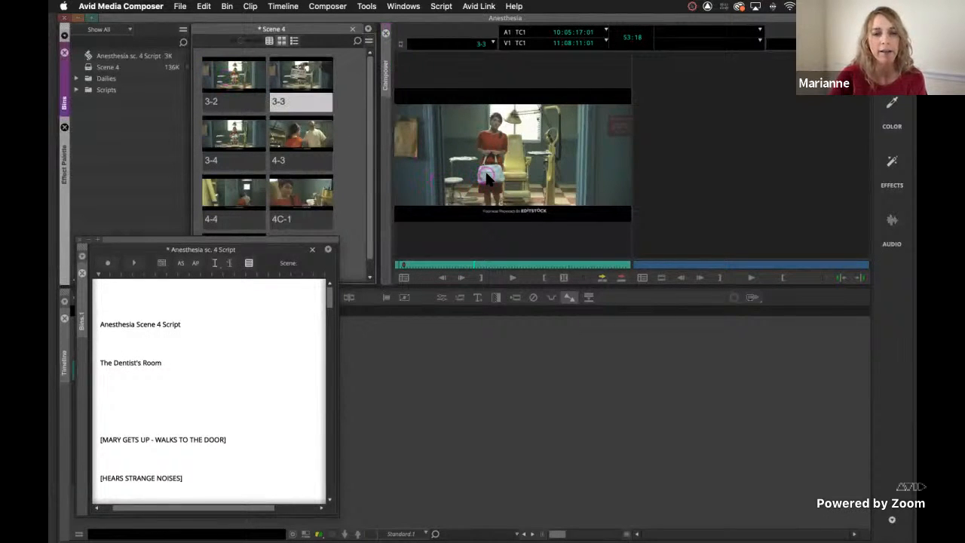
pyautogui.click(484, 278)
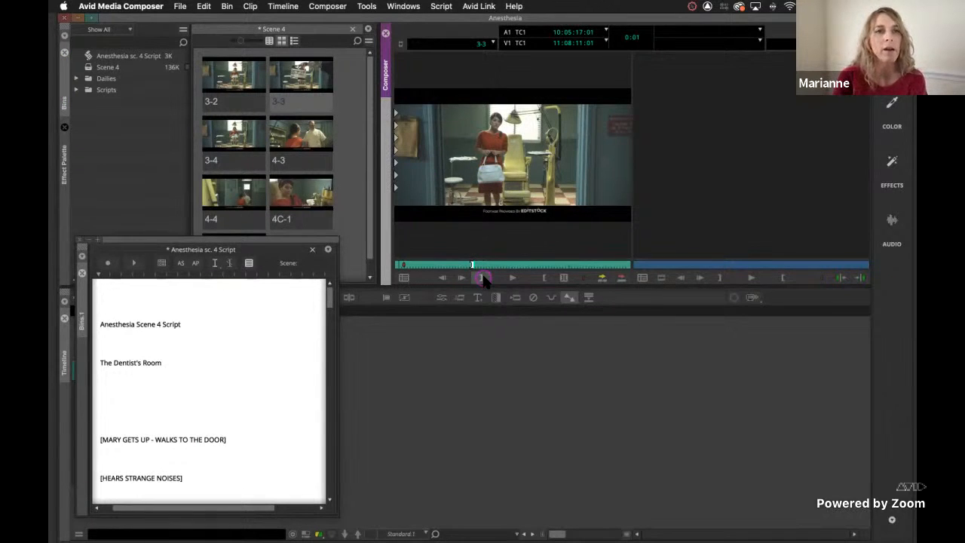
pyautogui.click(294, 74)
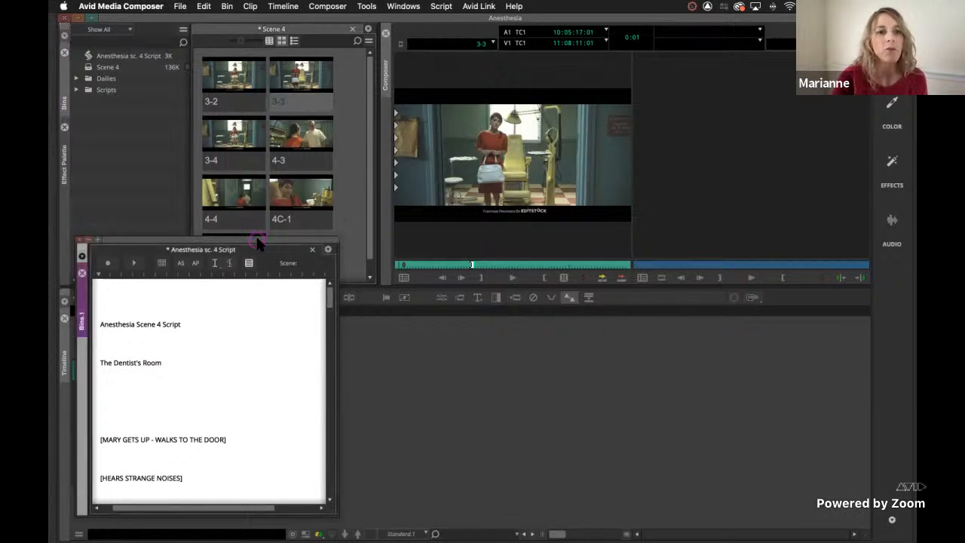
# Reposition the script window beside the Scene 4 frames and enlarge it to show line numbers and the opening action lines.
pyautogui.moveTo(256, 239); pyautogui.dragTo(475, 123)
pyautogui.moveTo(551, 395); pyautogui.dragTo(817, 441)
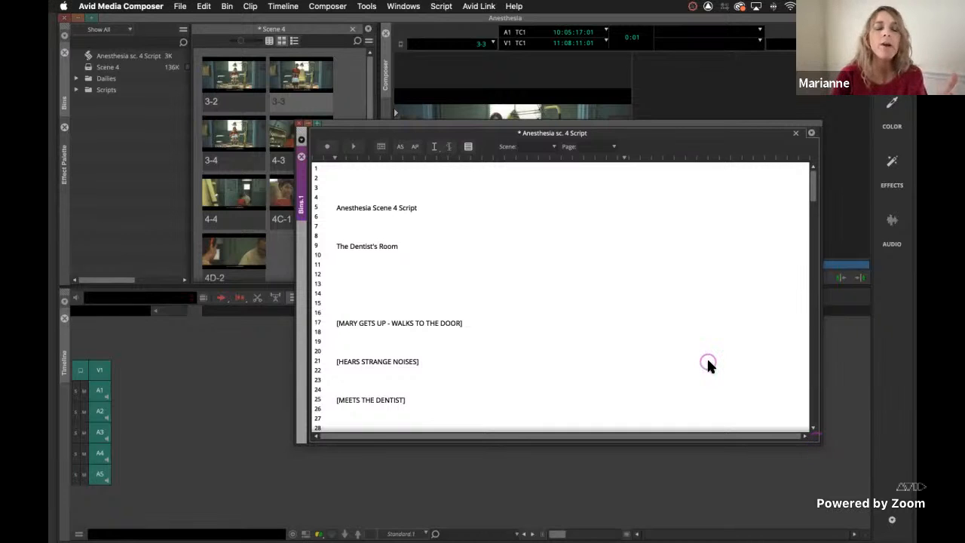
pyautogui.scroll(-4, 706, 362)
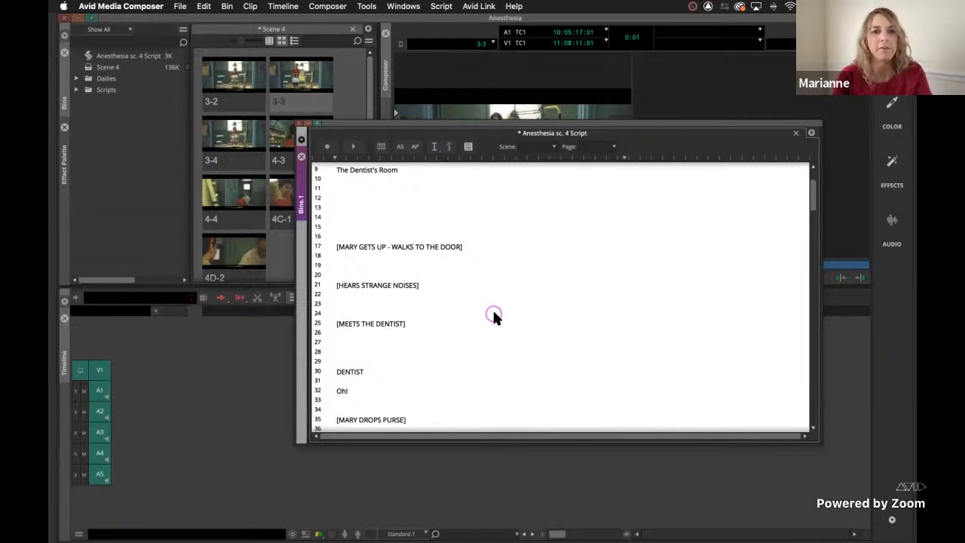
# Select the script lines from "[MARY GETS UP - WALKS TO THE DOOR]" on line 17 through "But I assure you we're not monsters." on line 92.
pyautogui.scroll(-2, 494, 317)
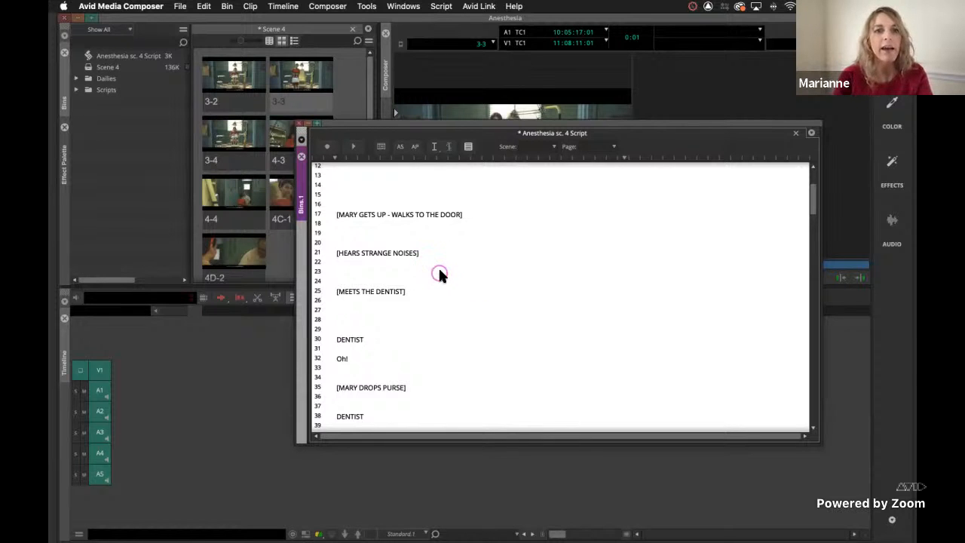
pyautogui.scroll(-4, 439, 275)
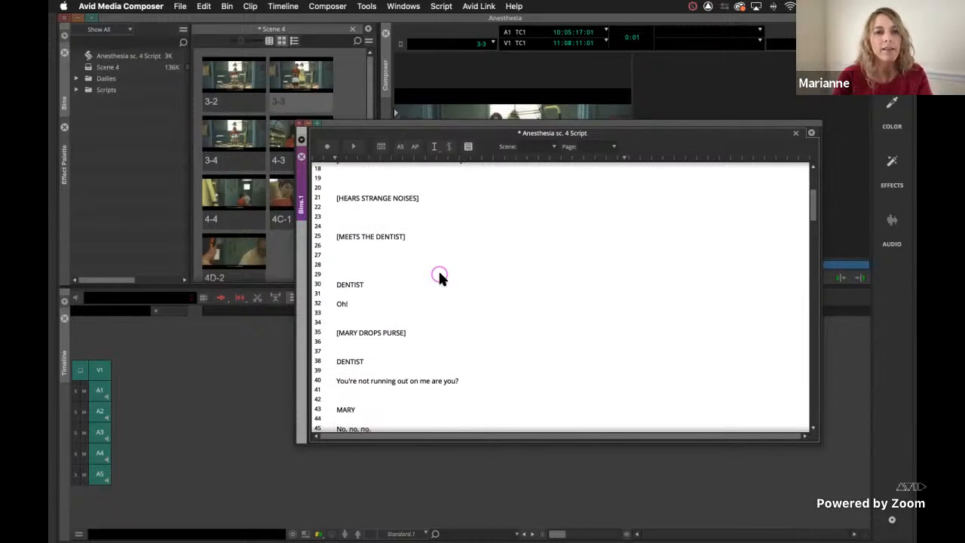
pyautogui.scroll(2, 439, 277)
pyautogui.scroll(-4, 440, 277)
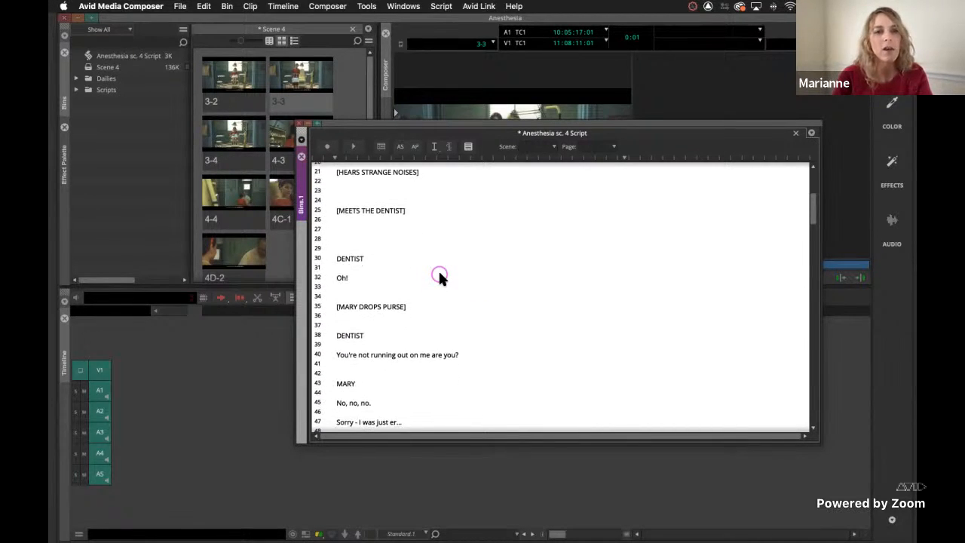
pyautogui.scroll(3, 440, 277)
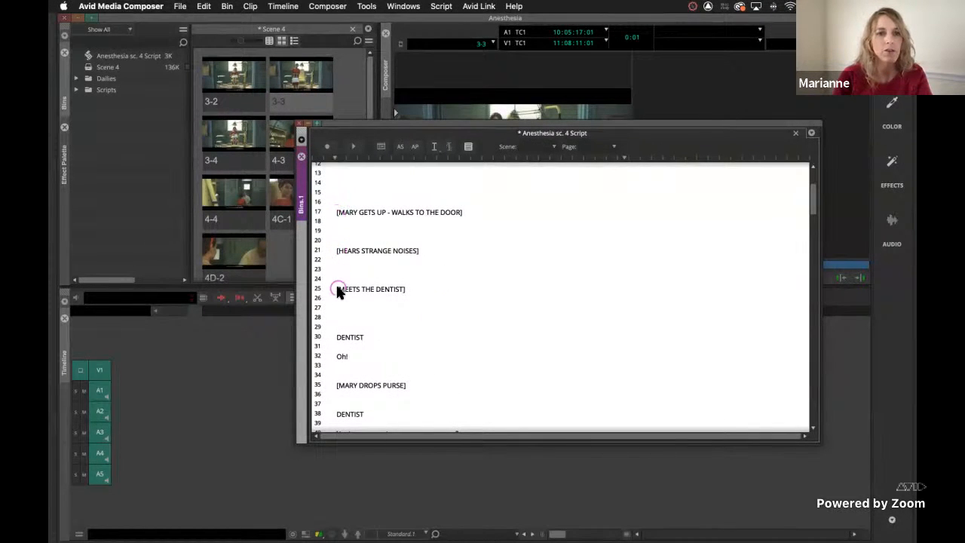
pyautogui.click(337, 214)
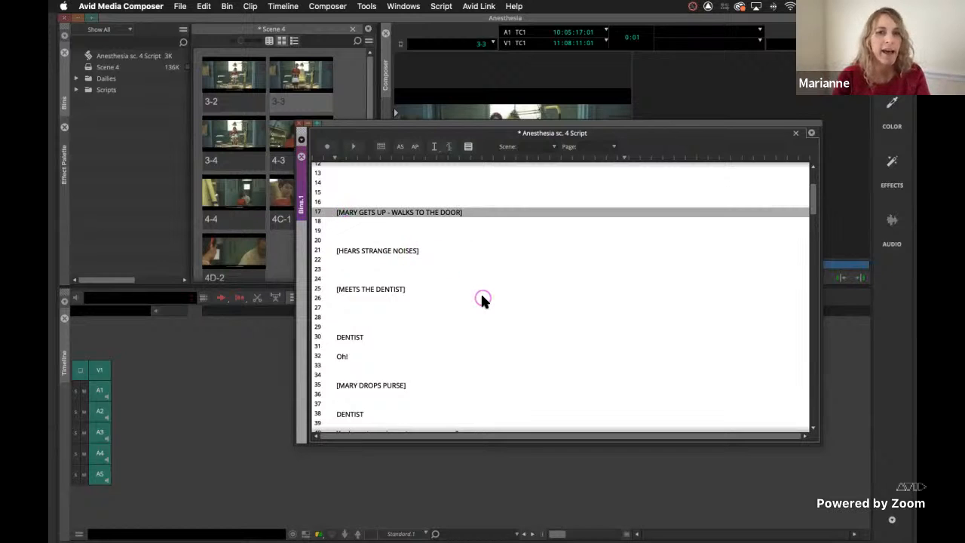
pyautogui.scroll(-1, 482, 298)
pyautogui.scroll(-12, 482, 298)
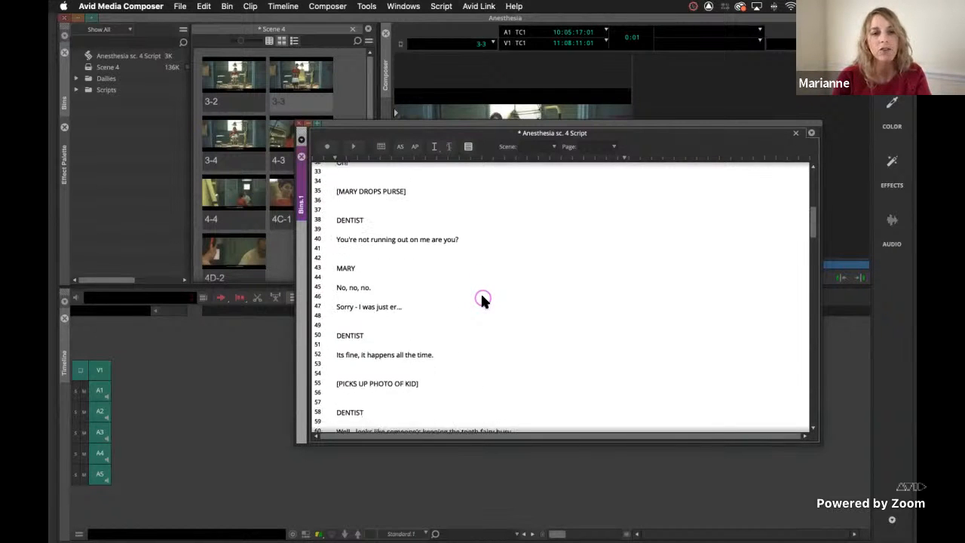
pyautogui.scroll(-8, 482, 299)
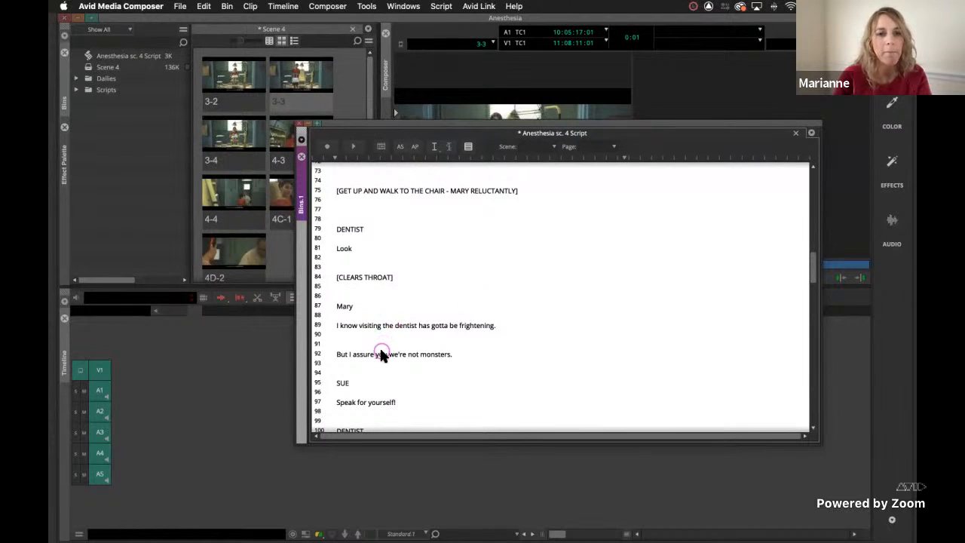
pyautogui.keyDown('shift'); pyautogui.click(382, 355); pyautogui.keyUp('shift')
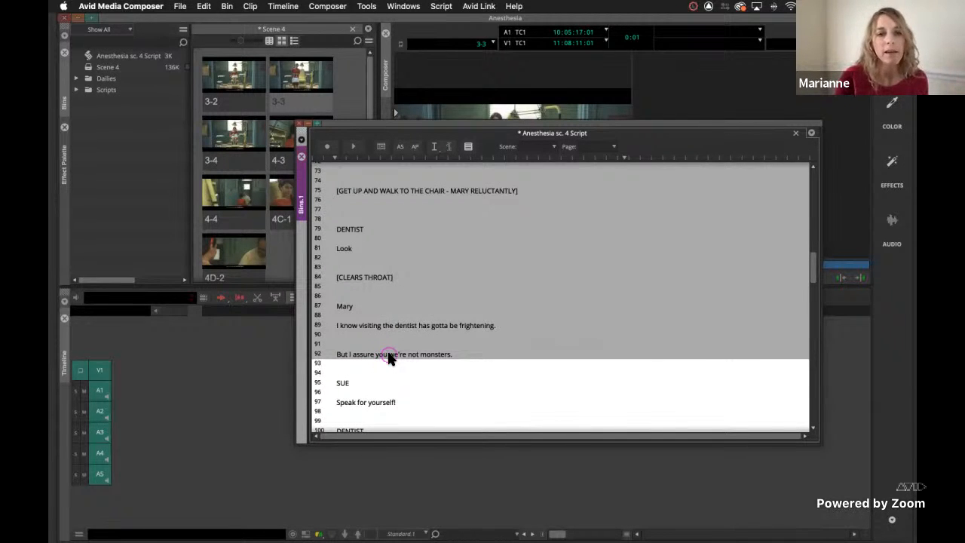
pyautogui.click(524, 240)
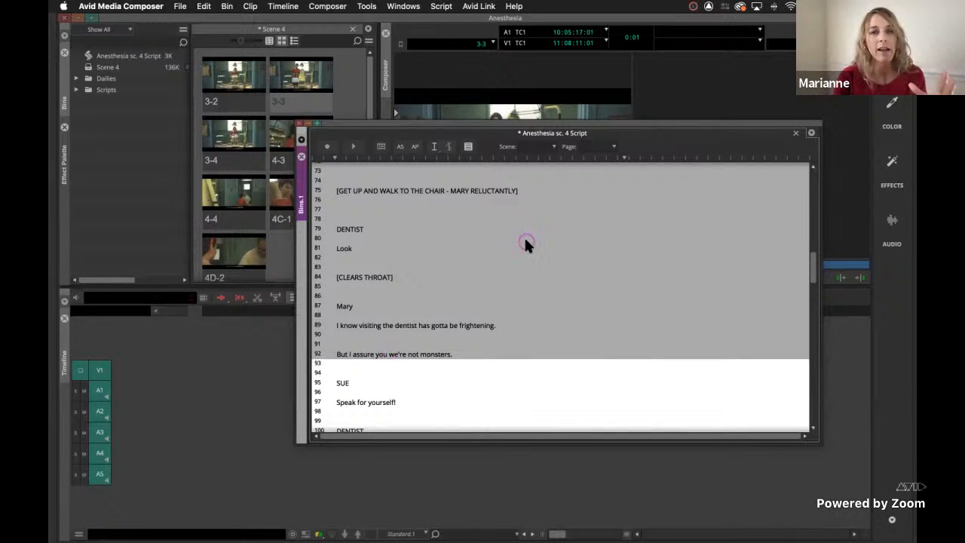
# Link clip 3-2 to the selected script lines, placing its slate to the right of "The Dentist's Room" heading.
pyautogui.scroll(5, 524, 241)
pyautogui.scroll(6, 525, 241)
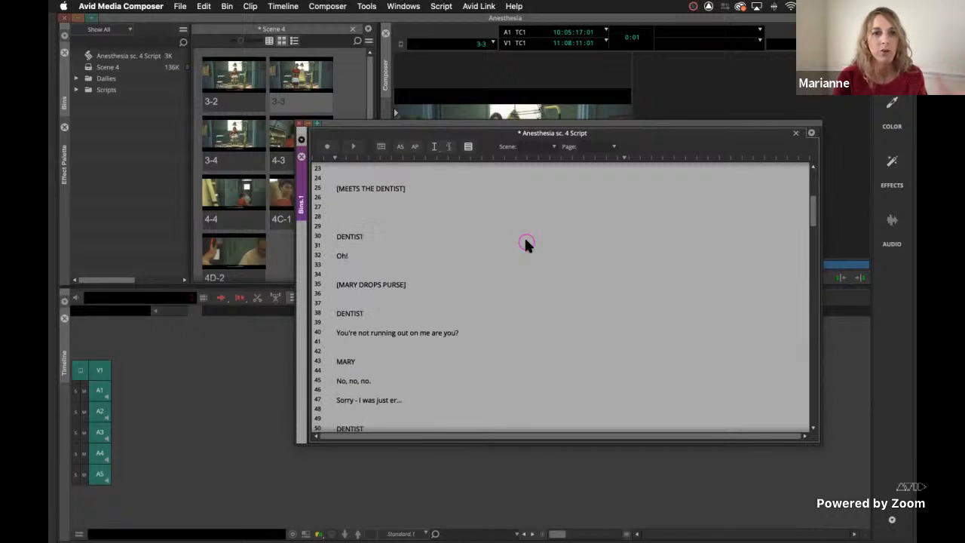
pyautogui.scroll(3, 525, 242)
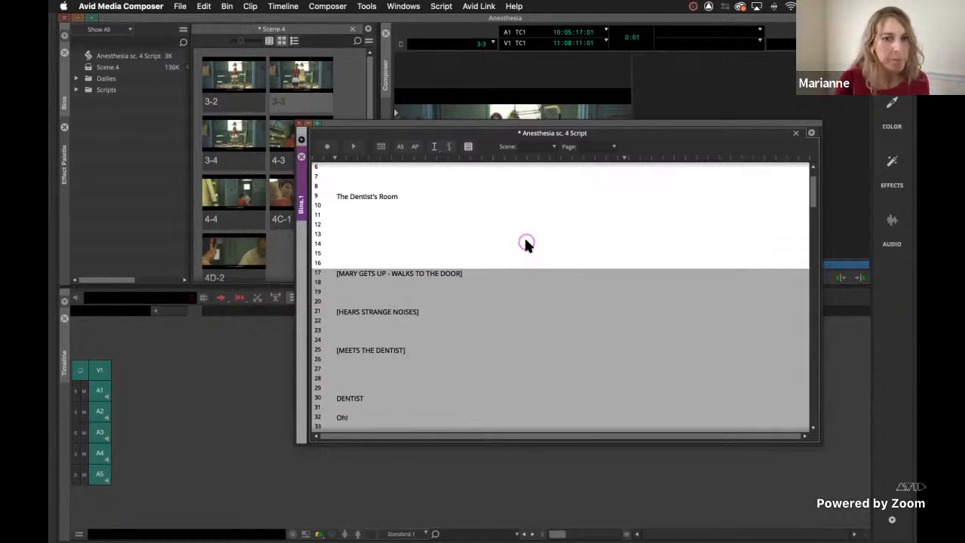
pyautogui.click(231, 84)
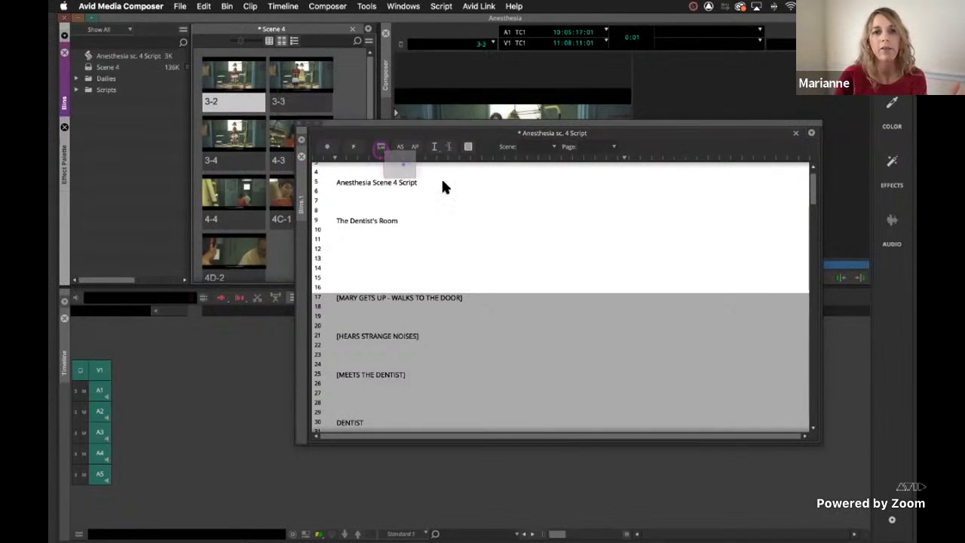
pyautogui.moveTo(531, 220); pyautogui.dragTo(533, 220)
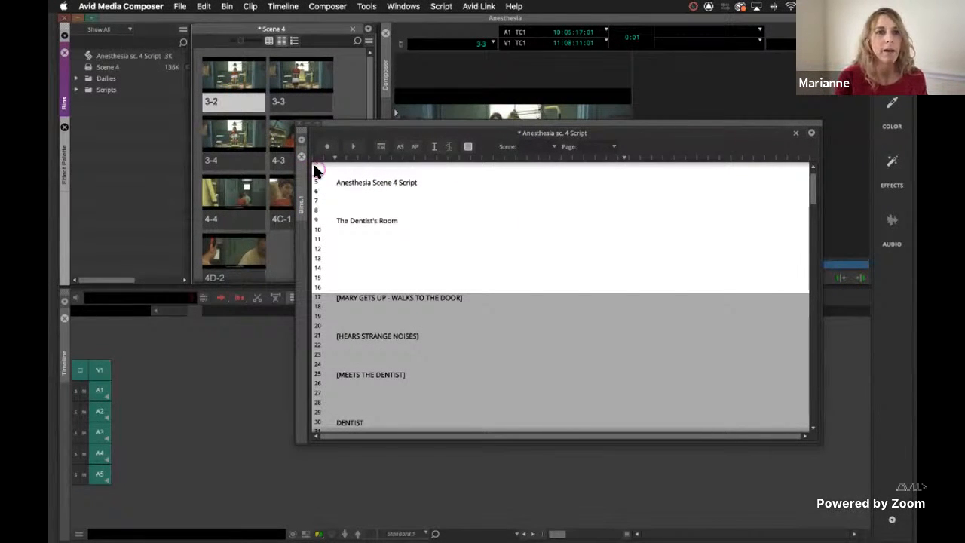
pyautogui.click(616, 266)
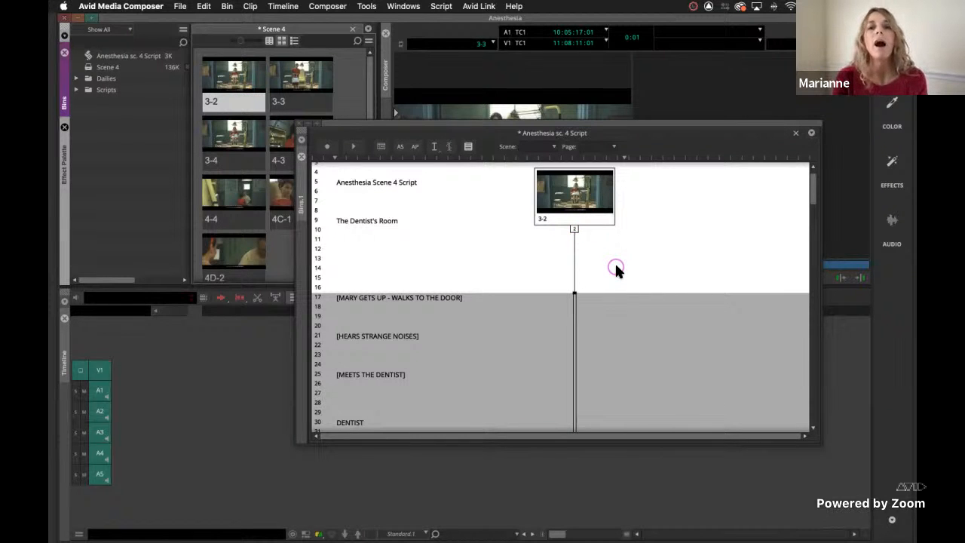
pyautogui.click(541, 232)
pyautogui.click(581, 226)
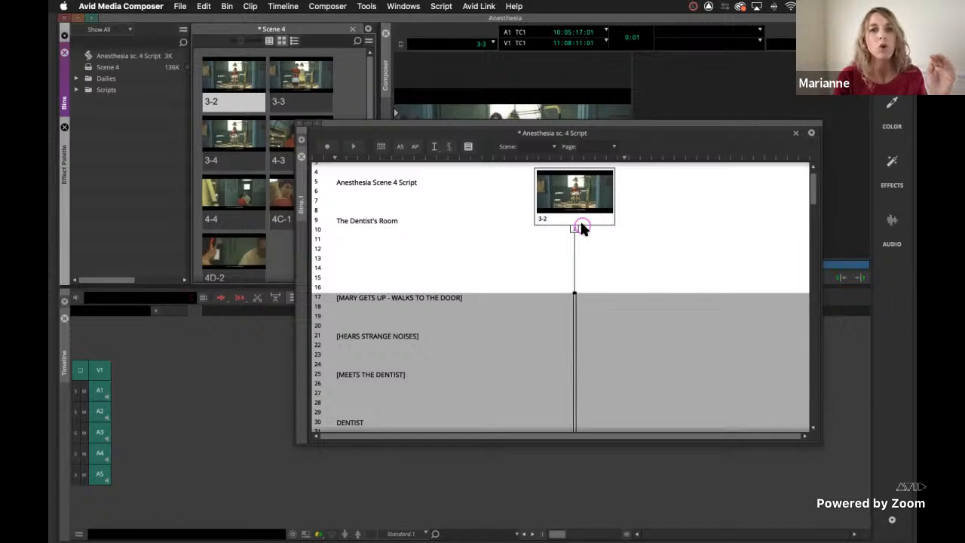
# Place clip 3-3 on the selected lines as its own slate beside 3-2, and delete that separate slate from the script.
pyautogui.click(297, 84)
pyautogui.moveTo(376, 104); pyautogui.dragTo(666, 190)
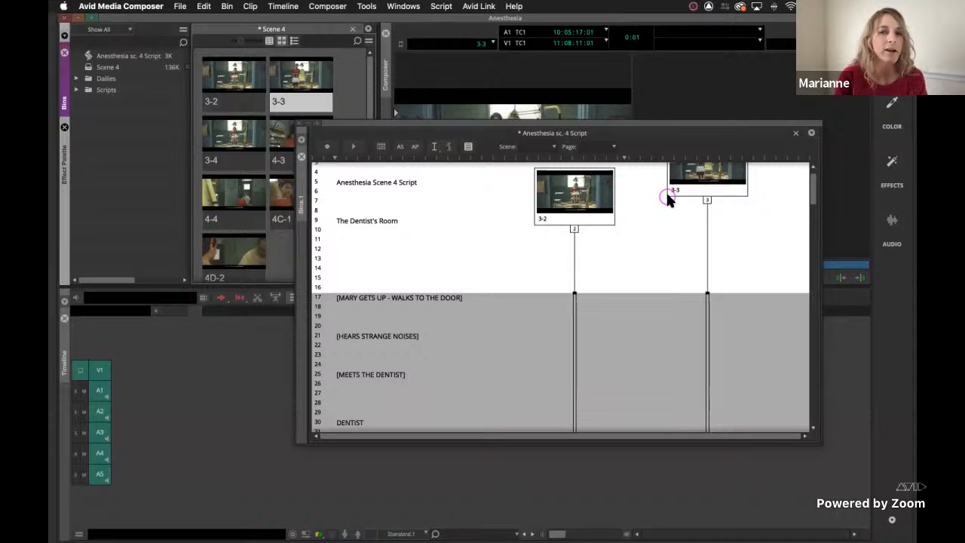
pyautogui.click(711, 175)
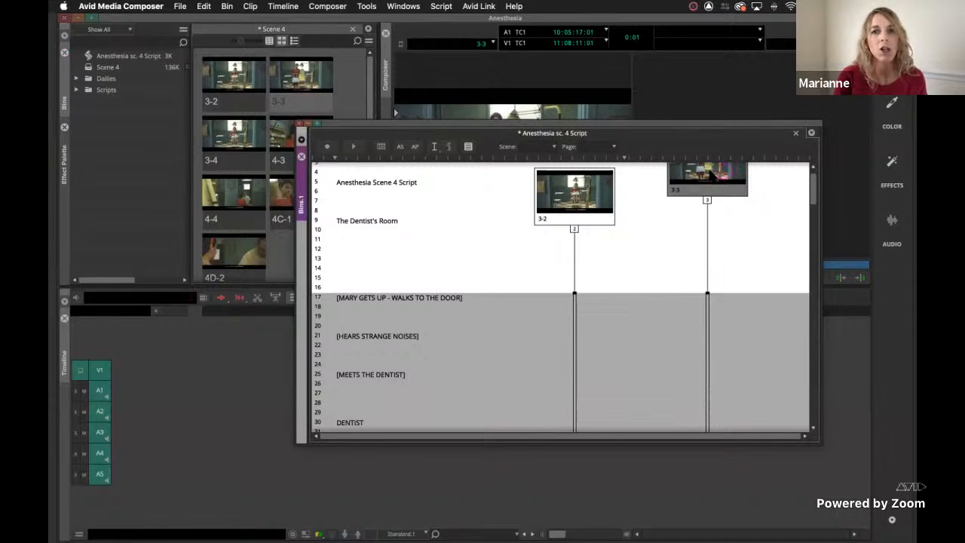
pyautogui.scroll(2, 680, 229)
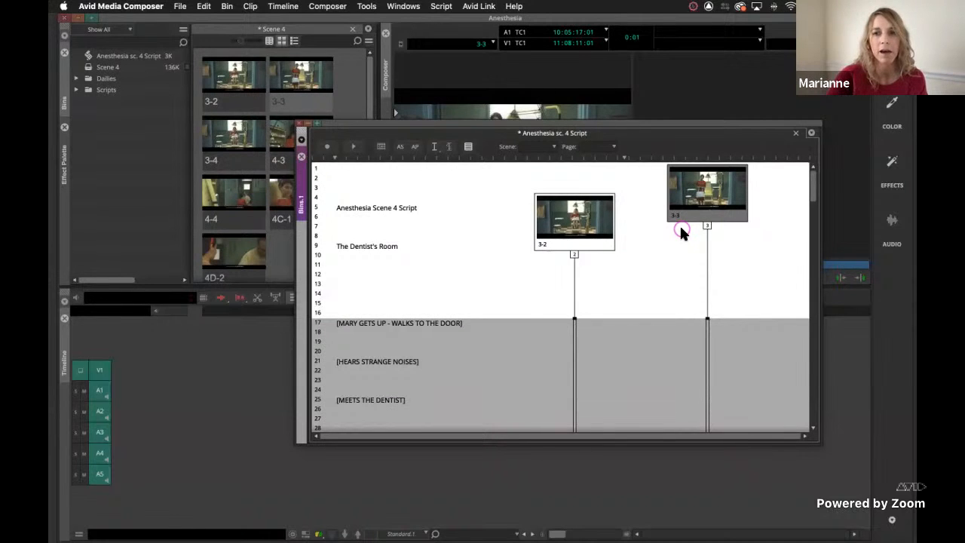
pyautogui.press('Delete')
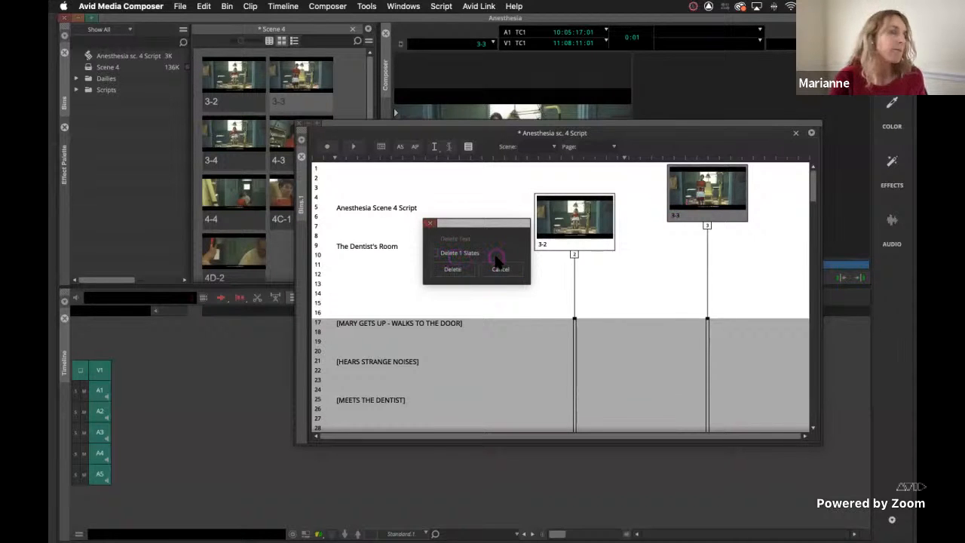
pyautogui.click(434, 253)
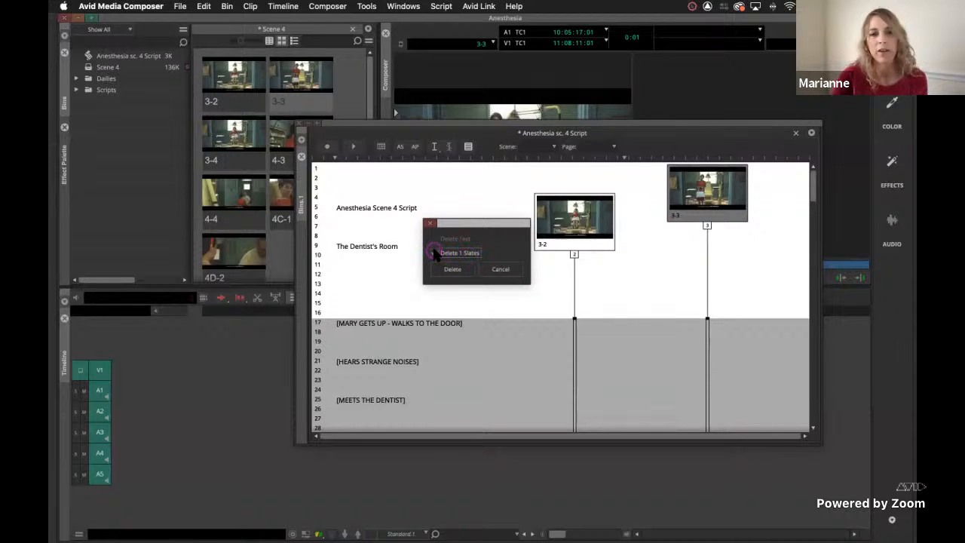
pyautogui.click(452, 269)
pyautogui.click(797, 239)
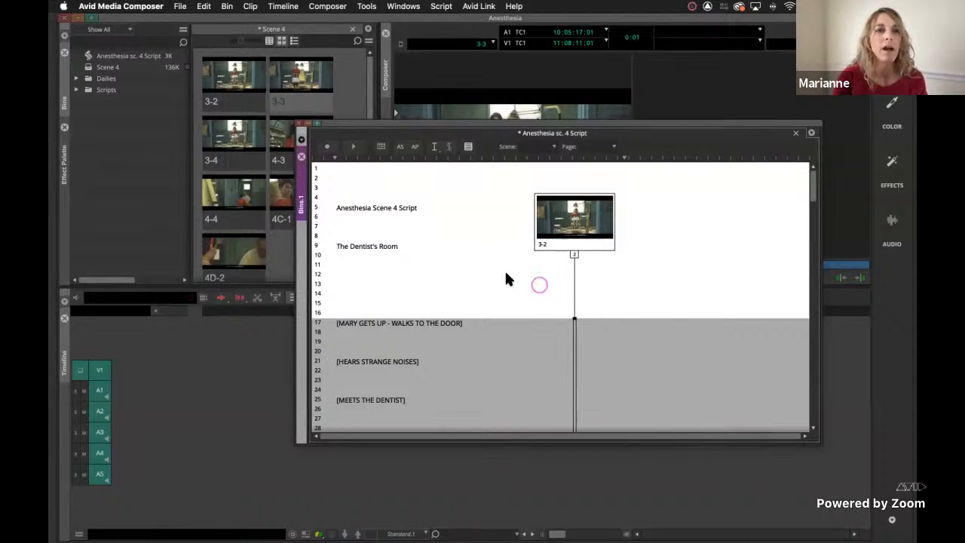
# Add clip 3-3 as another take on the existing 3-2 slate and switch the slate's picture to take 3.
pyautogui.moveTo(289, 75); pyautogui.dragTo(573, 220)
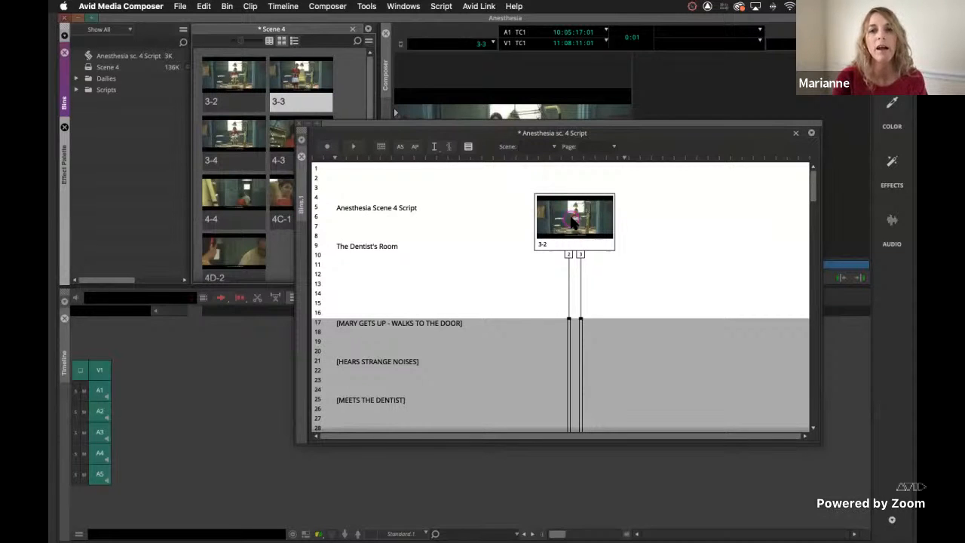
pyautogui.click(568, 254)
pyautogui.click(581, 257)
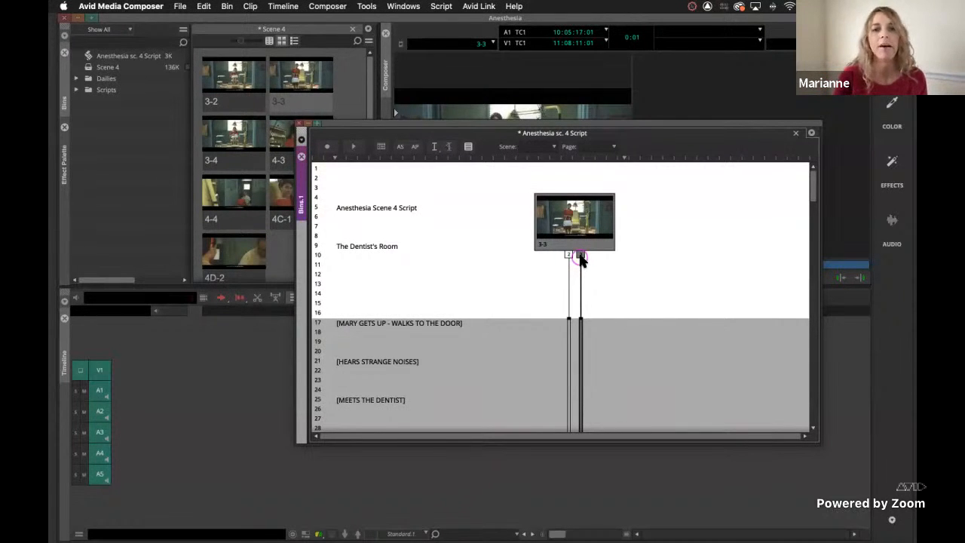
# Shorten take 2's coverage line so it ends at line 89, "I know visiting the dentist has gotta be frightening.".
pyautogui.scroll(-3, 563, 323)
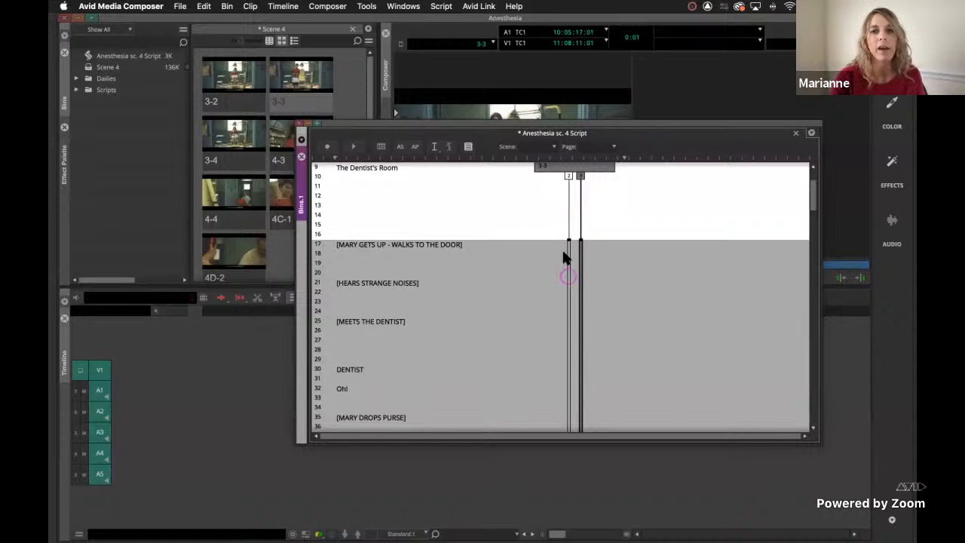
pyautogui.scroll(-20, 559, 267)
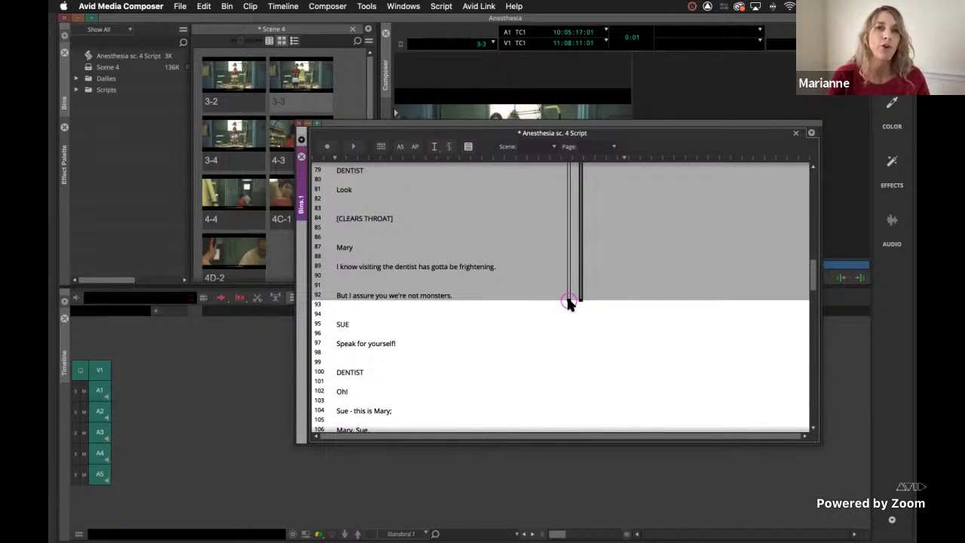
pyautogui.click(569, 302)
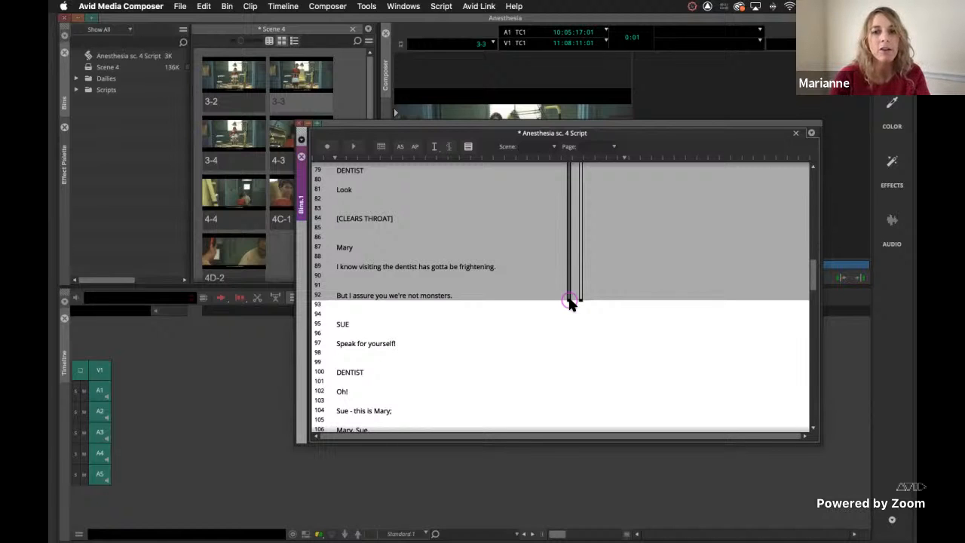
pyautogui.moveTo(570, 300); pyautogui.dragTo(569, 270)
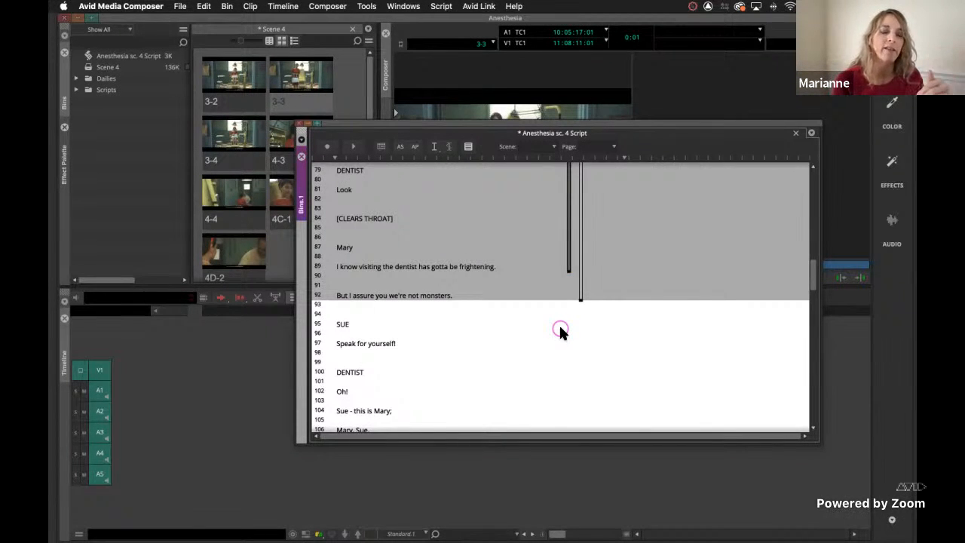
# Select the script lines from "Shall we?" on line 71 through "woozy?" on line 215.
pyautogui.click(343, 392)
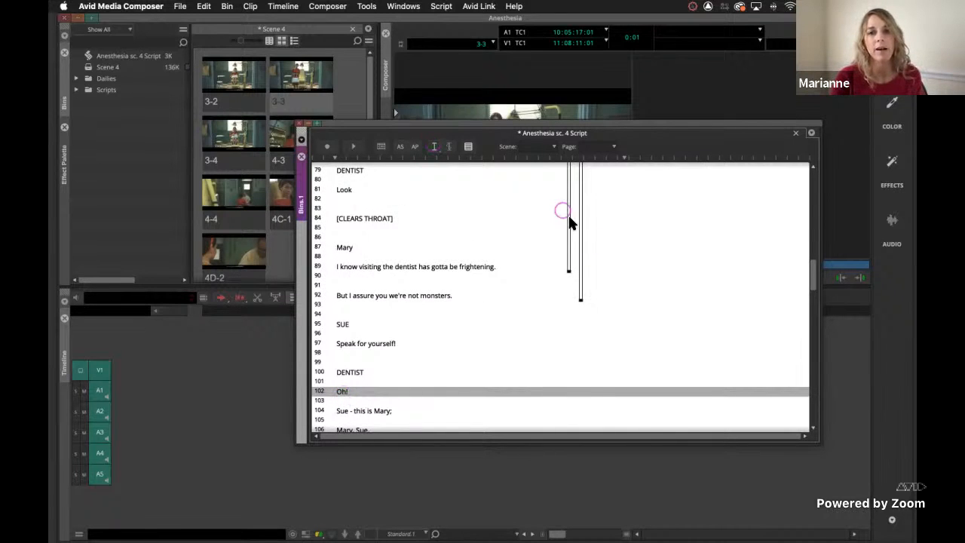
pyautogui.scroll(15, 705, 367)
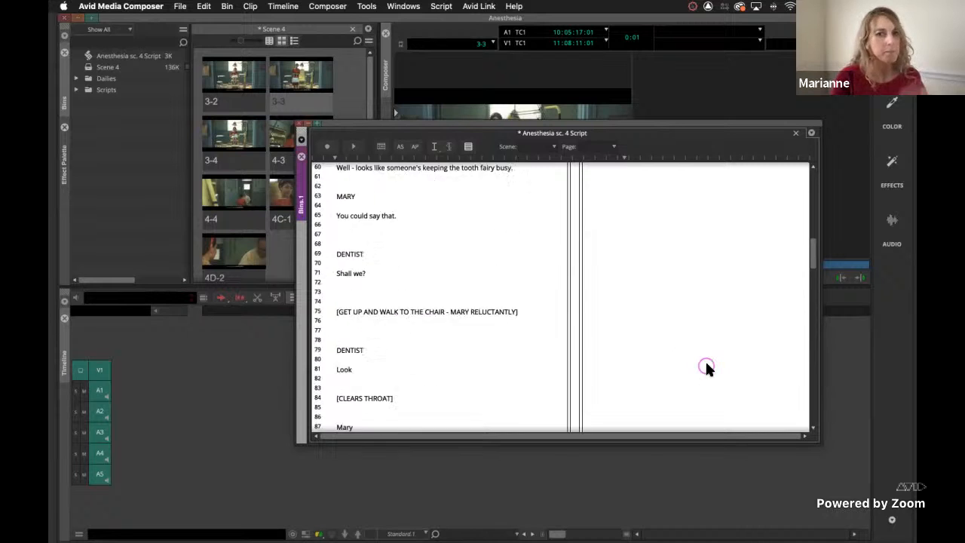
pyautogui.scroll(-1, 706, 365)
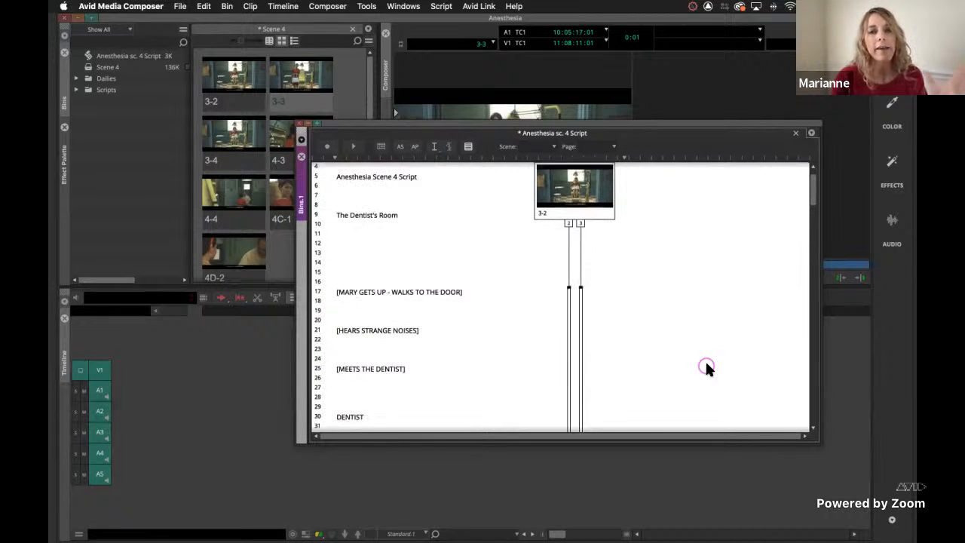
pyautogui.scroll(-10, 707, 367)
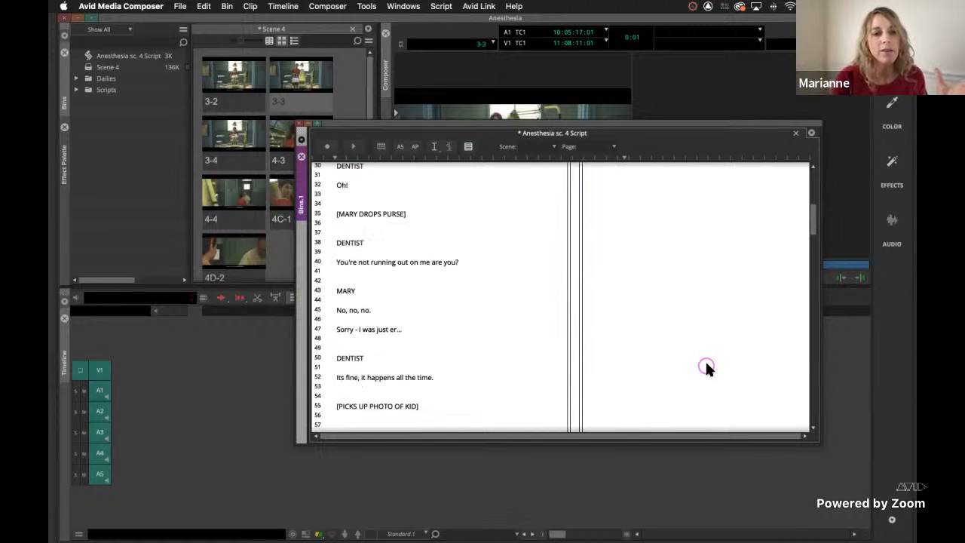
pyautogui.click(347, 345)
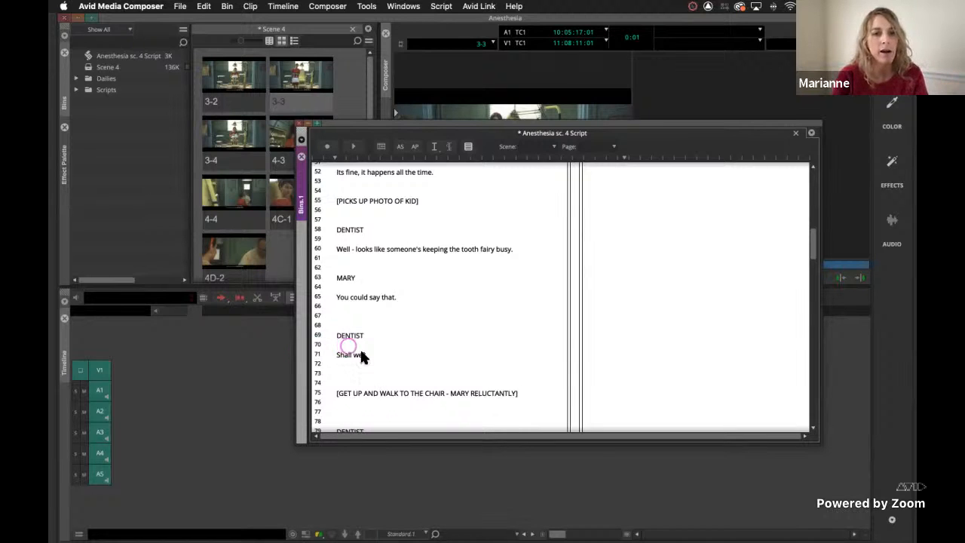
pyautogui.click(341, 355)
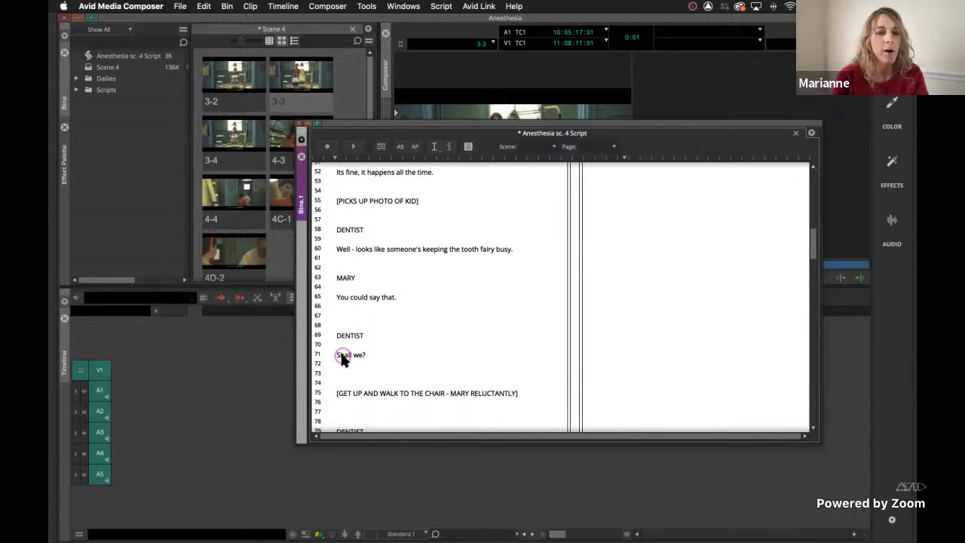
pyautogui.click(341, 355)
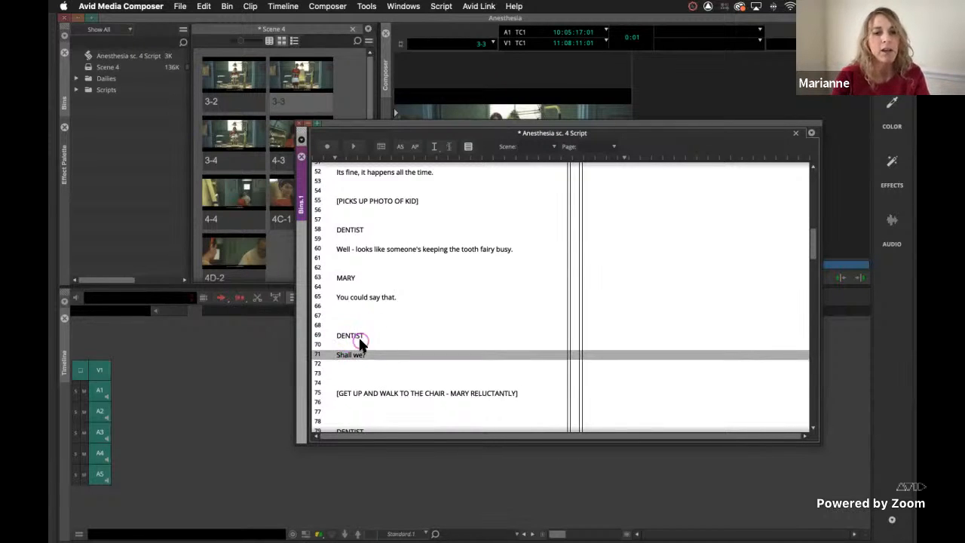
pyautogui.scroll(-8, 360, 339)
pyautogui.scroll(-20, 360, 343)
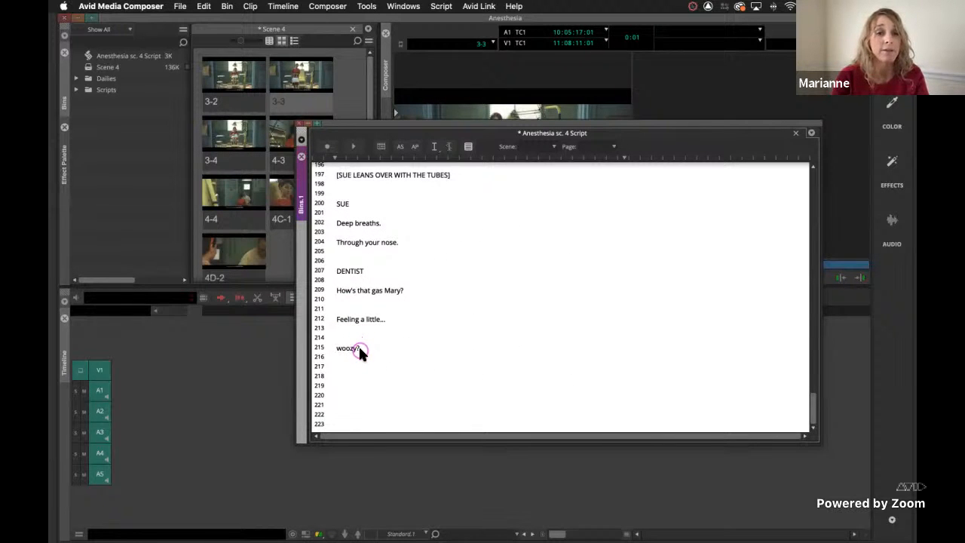
pyautogui.keyDown('shift'); pyautogui.click(342, 348); pyautogui.keyUp('shift')
pyautogui.scroll(2, 501, 289)
pyautogui.scroll(20, 501, 284)
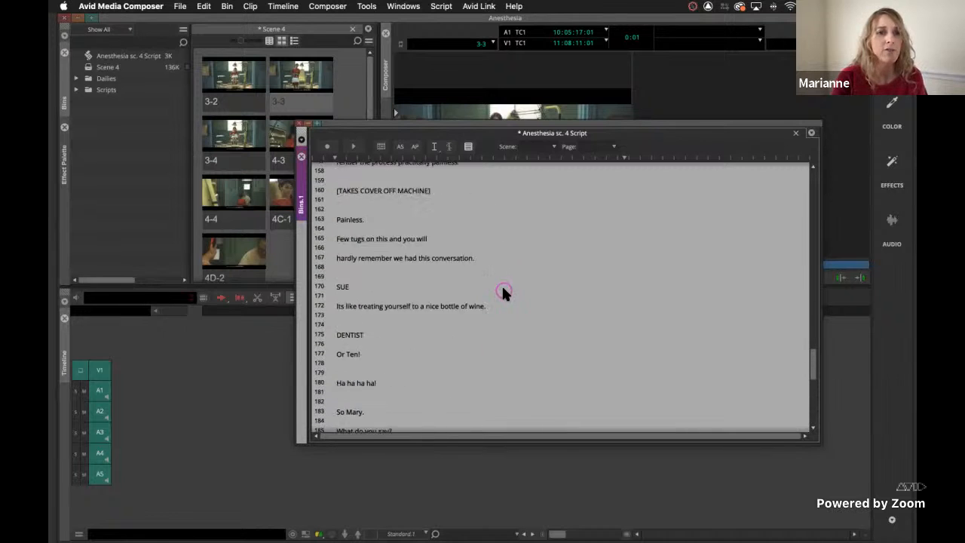
pyautogui.scroll(7, 503, 289)
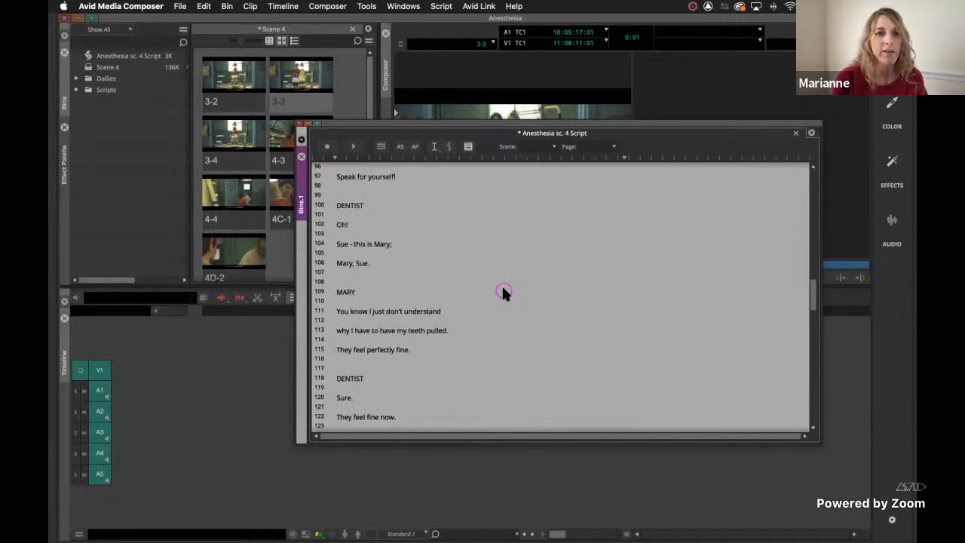
pyautogui.scroll(4, 502, 284)
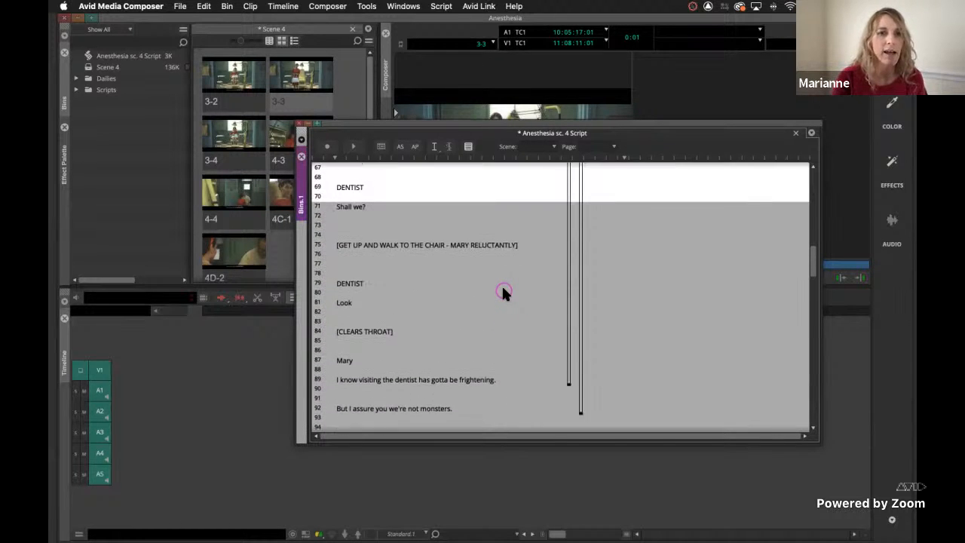
# Link clips 4-3 and 4-4 together to the selected lines as one slate, placed to the right of the 3-2 coverage lines.
pyautogui.click(403, 344)
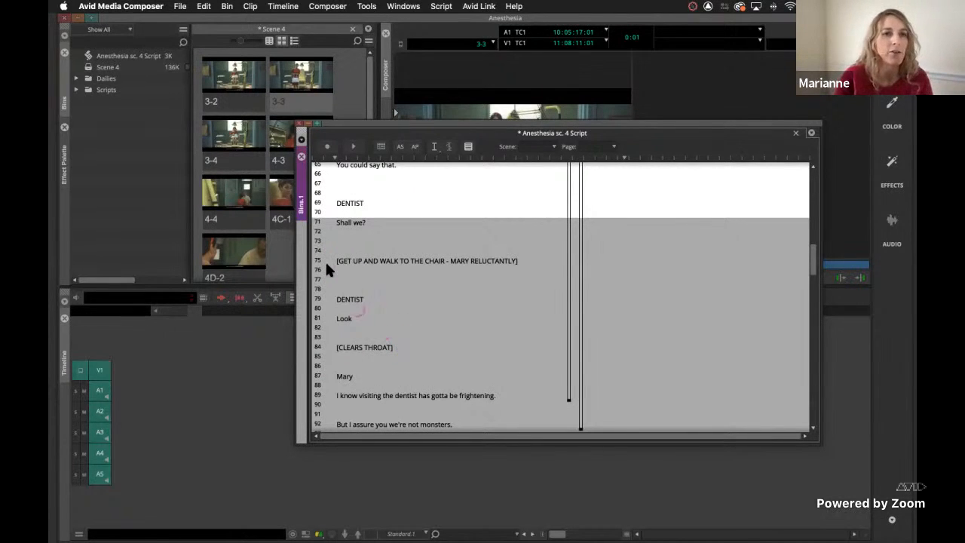
pyautogui.click(276, 142)
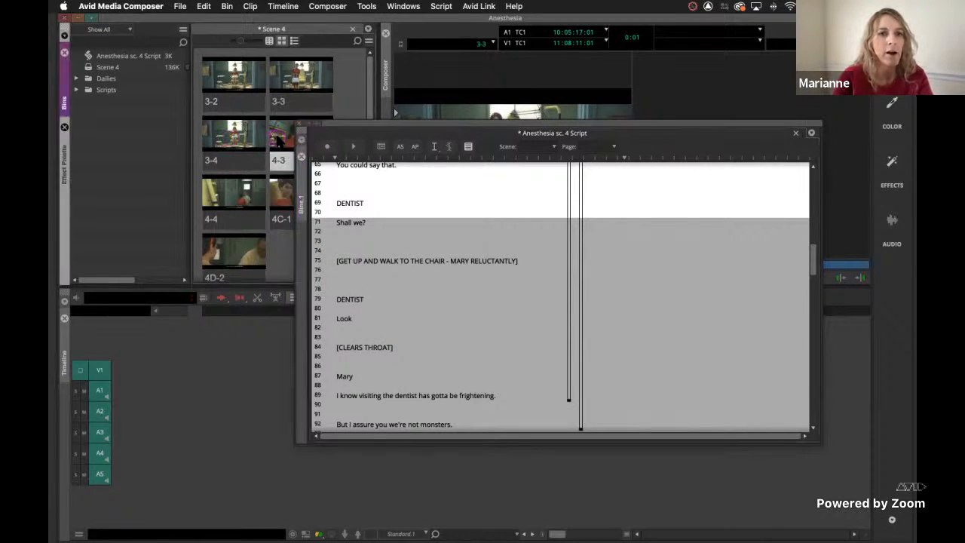
pyautogui.click(226, 193)
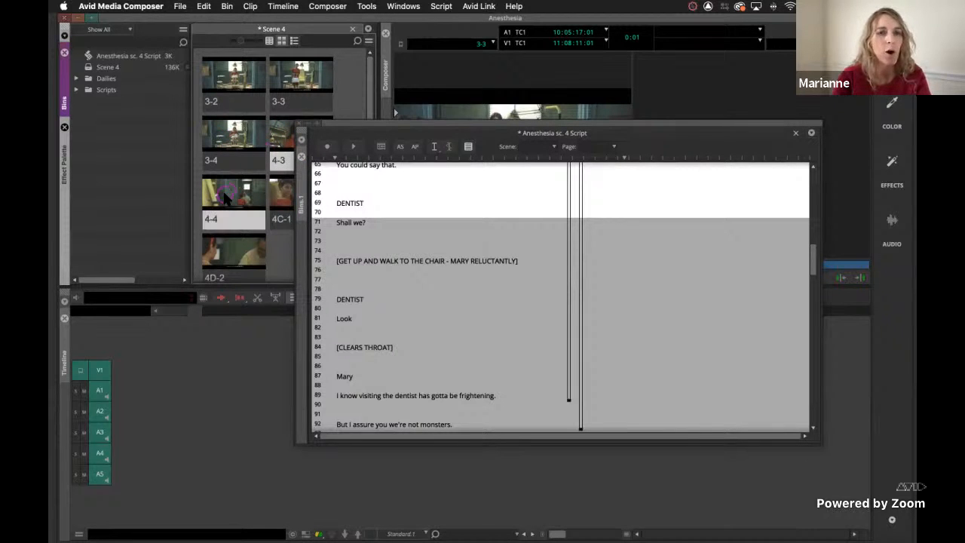
pyautogui.moveTo(225, 195); pyautogui.dragTo(644, 208)
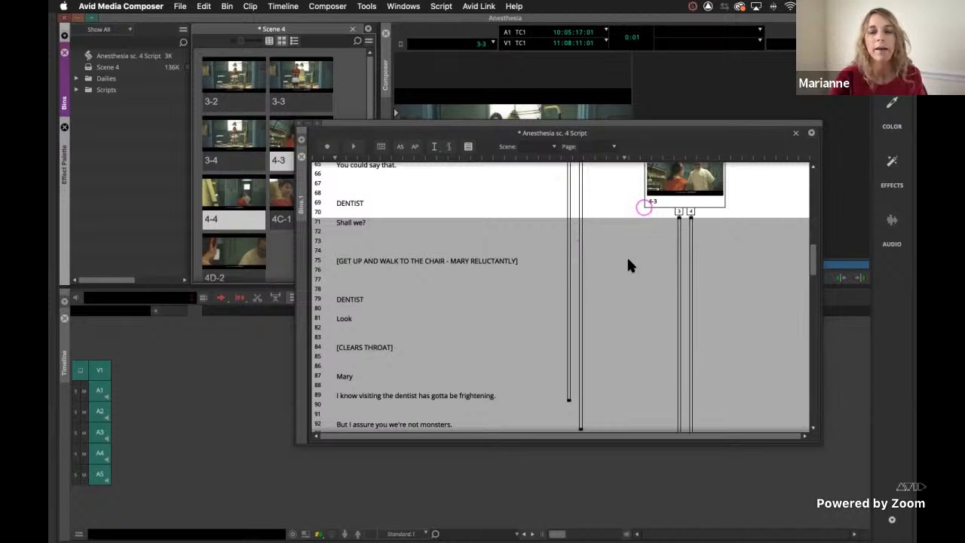
pyautogui.scroll(-3, 614, 332)
pyautogui.scroll(5, 614, 332)
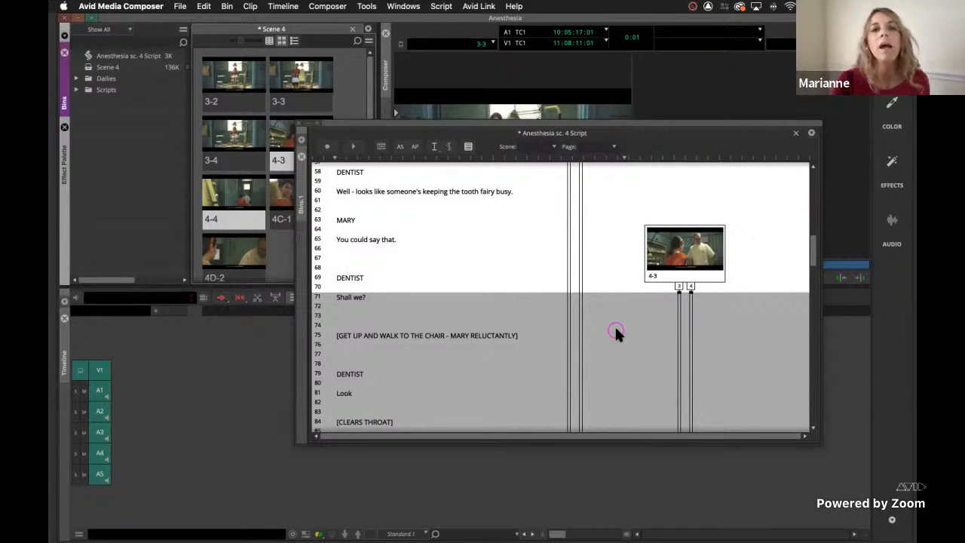
# Run ScriptSync on take 2 of slate 3-2, with audio tracks A2, A3, A4 and A5 enabled alongside A1.
pyautogui.scroll(15, 614, 325)
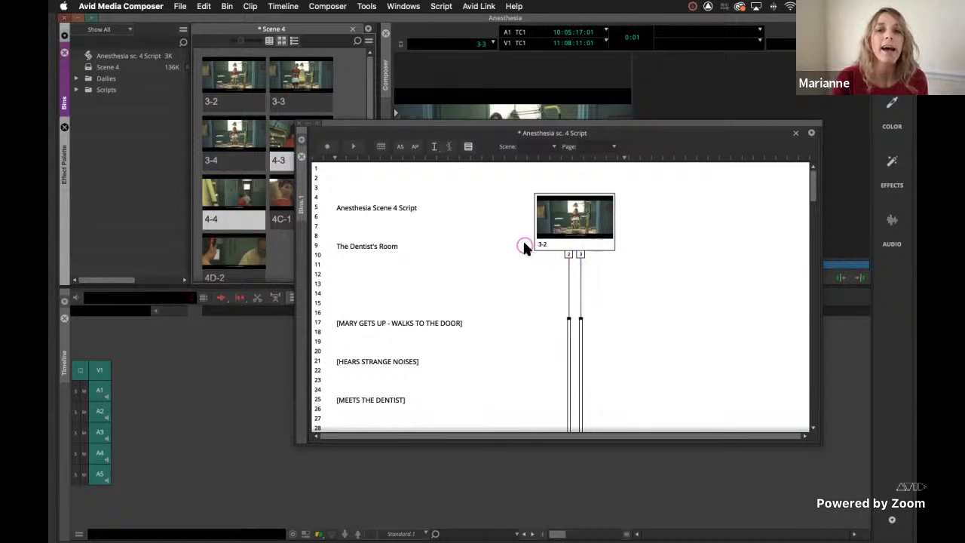
pyautogui.click(568, 256)
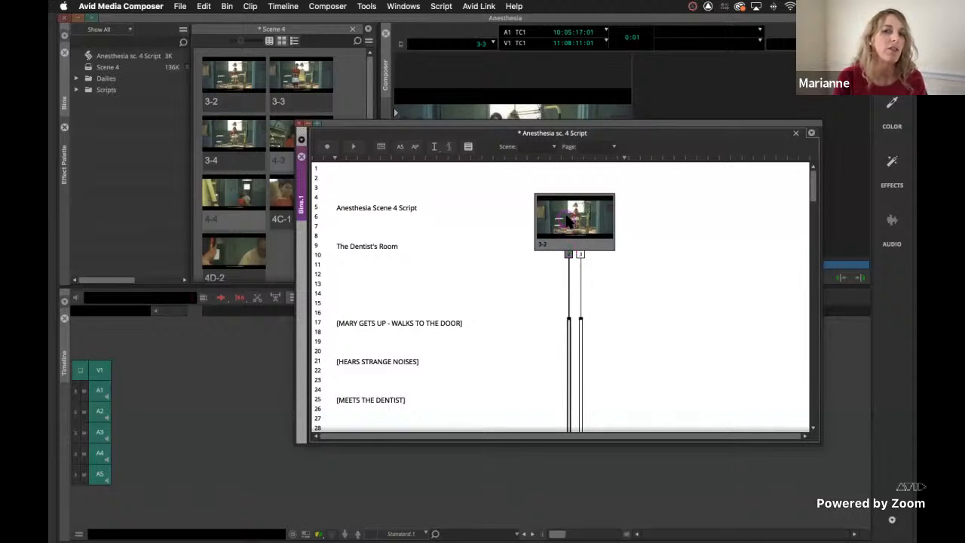
pyautogui.click(557, 364)
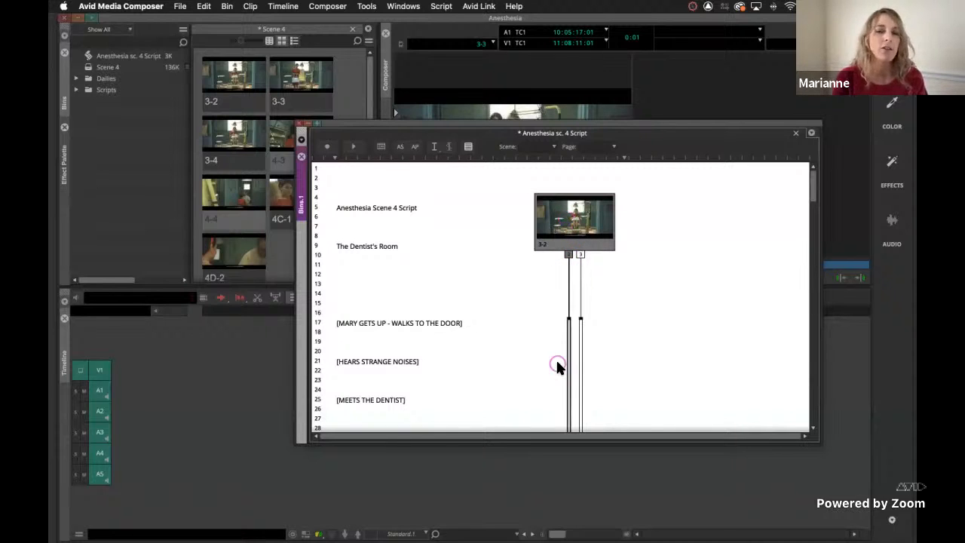
pyautogui.click(569, 255)
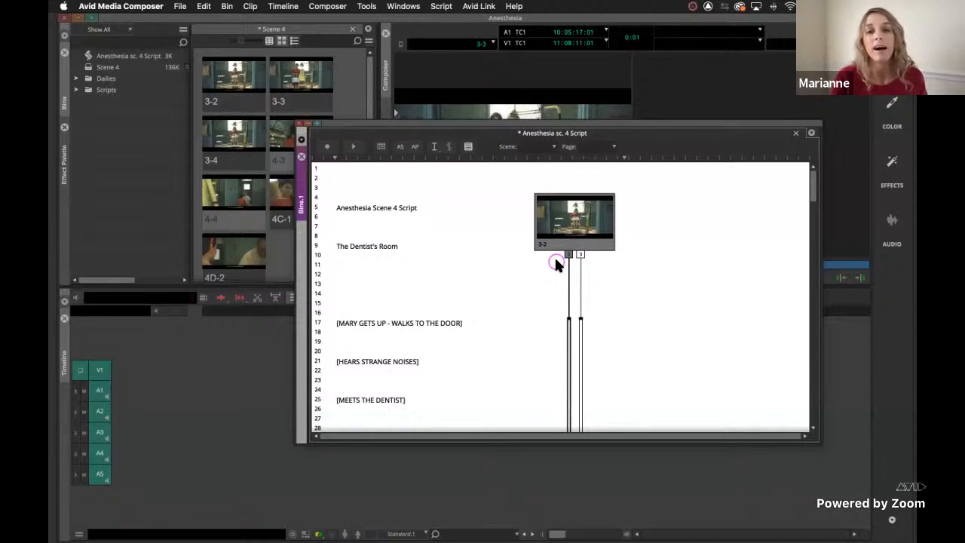
pyautogui.click(569, 255)
pyautogui.click(473, 166)
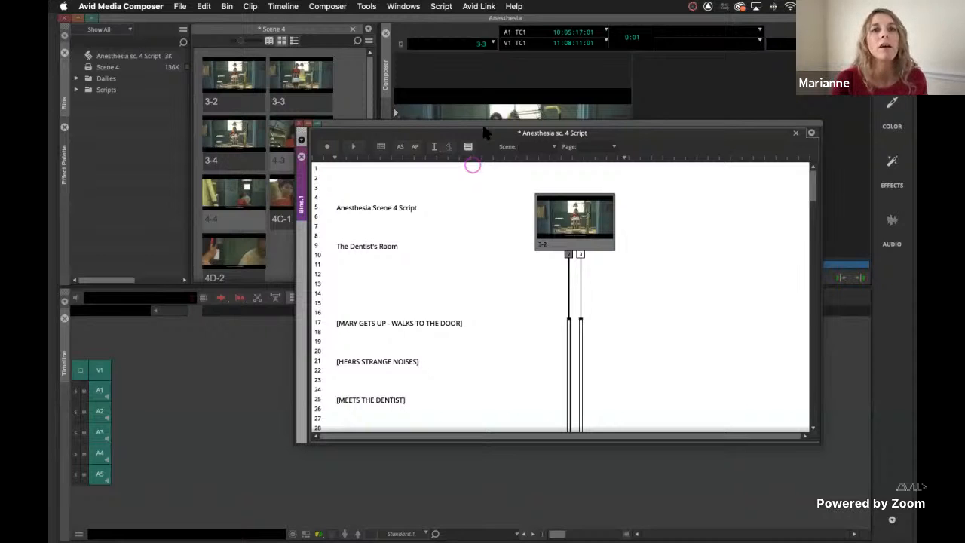
pyautogui.click(441, 7)
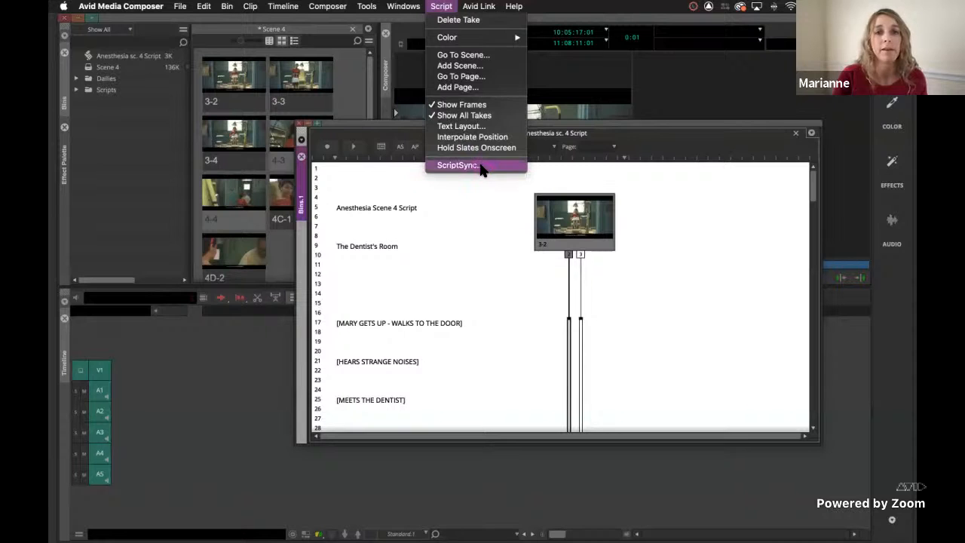
pyautogui.click(482, 166)
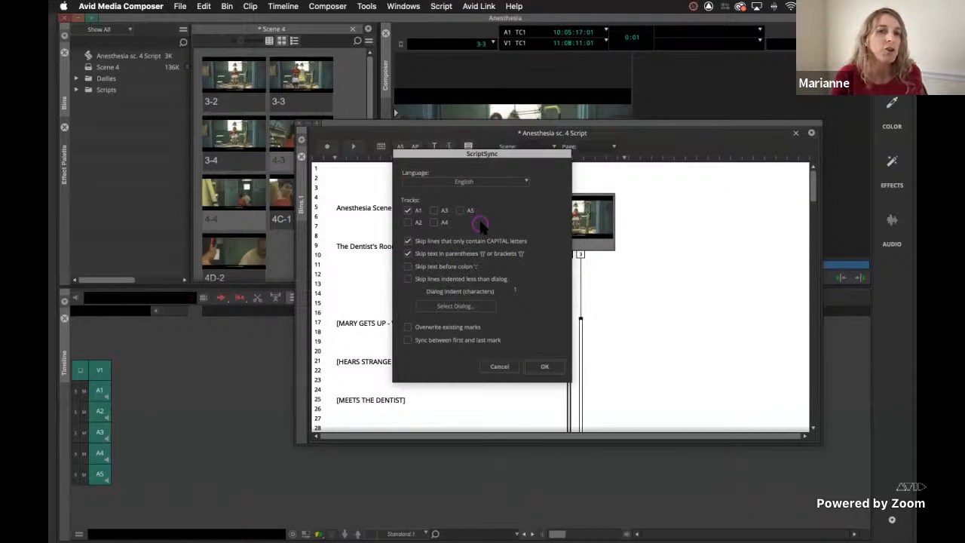
pyautogui.click(408, 222)
pyautogui.click(434, 210)
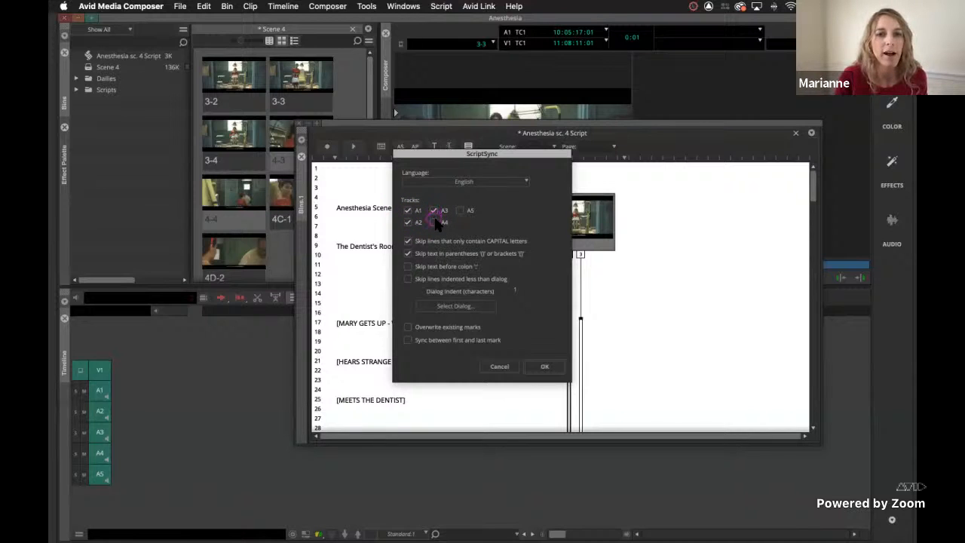
pyautogui.click(461, 211)
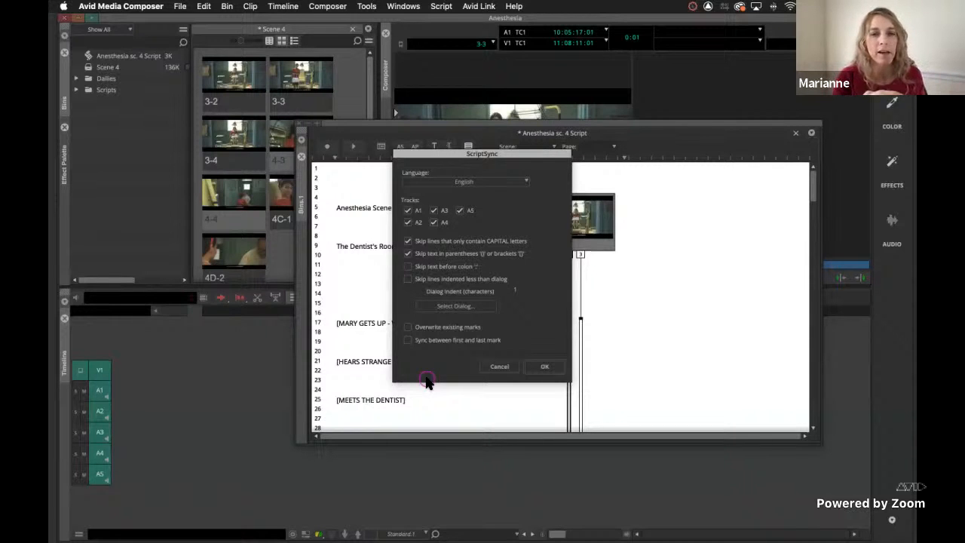
pyautogui.click(409, 339)
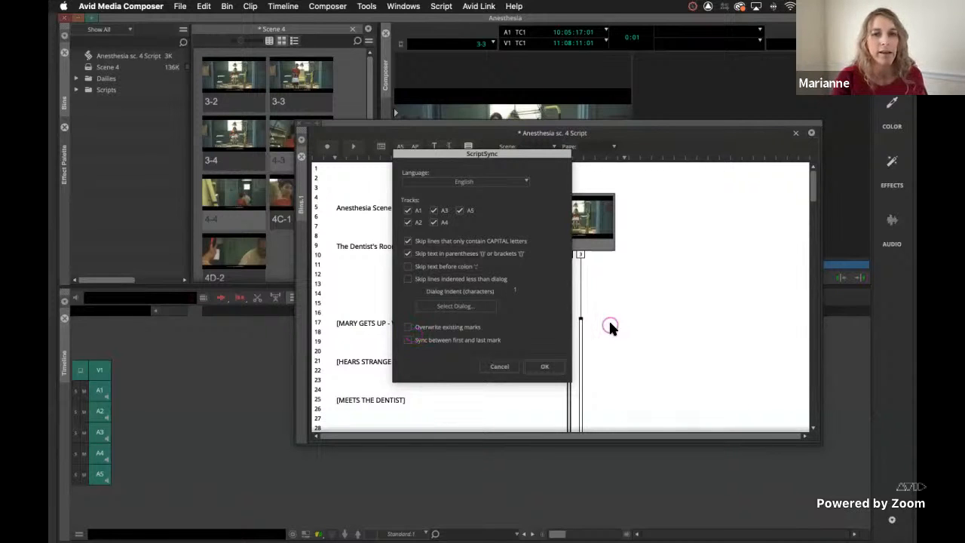
pyautogui.click(548, 365)
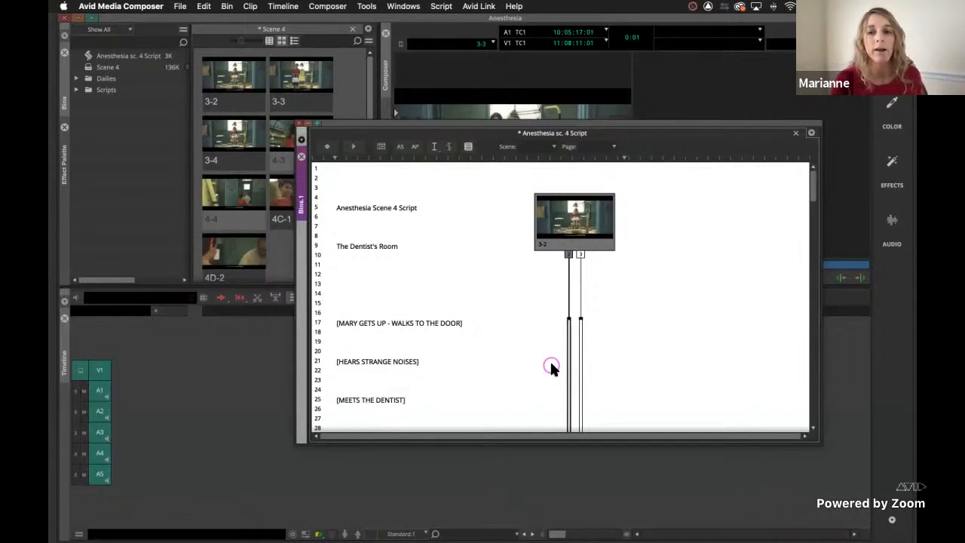
# Move the script window off the source monitor and check take 2's sync marks at "Oh!" and "You're not running out on me are you?".
pyautogui.scroll(-5, 550, 368)
pyautogui.scroll(3, 549, 360)
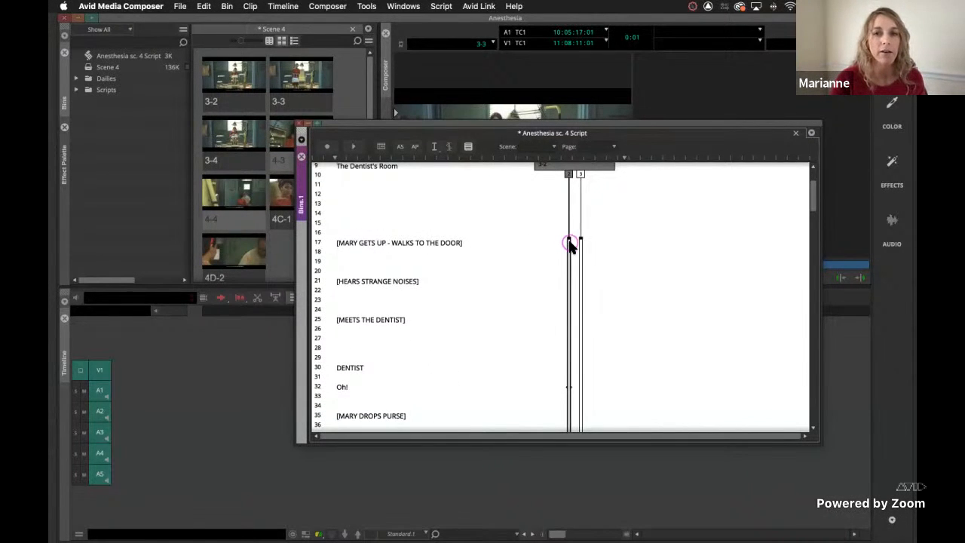
pyautogui.scroll(-3, 571, 233)
pyautogui.scroll(-1, 570, 243)
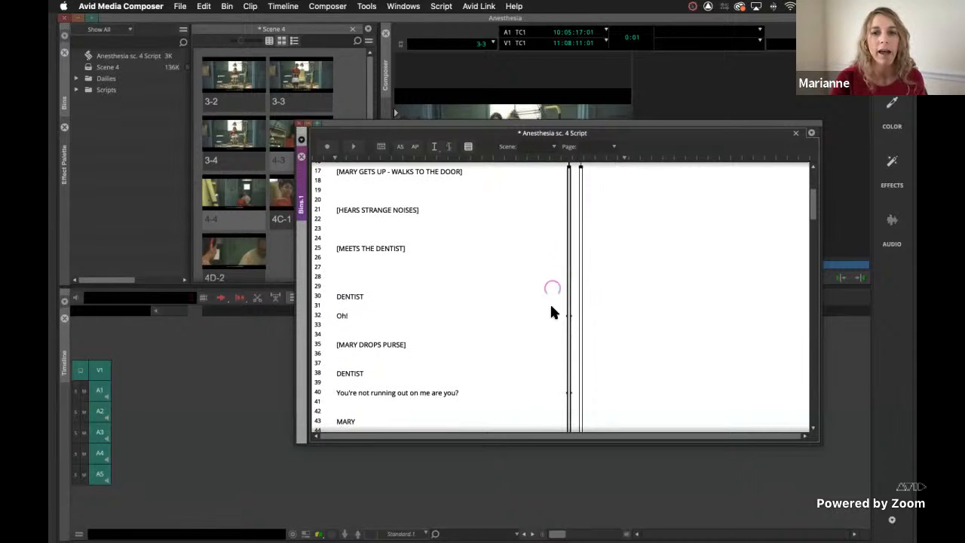
pyautogui.click(568, 317)
pyautogui.moveTo(505, 129); pyautogui.dragTo(346, 251)
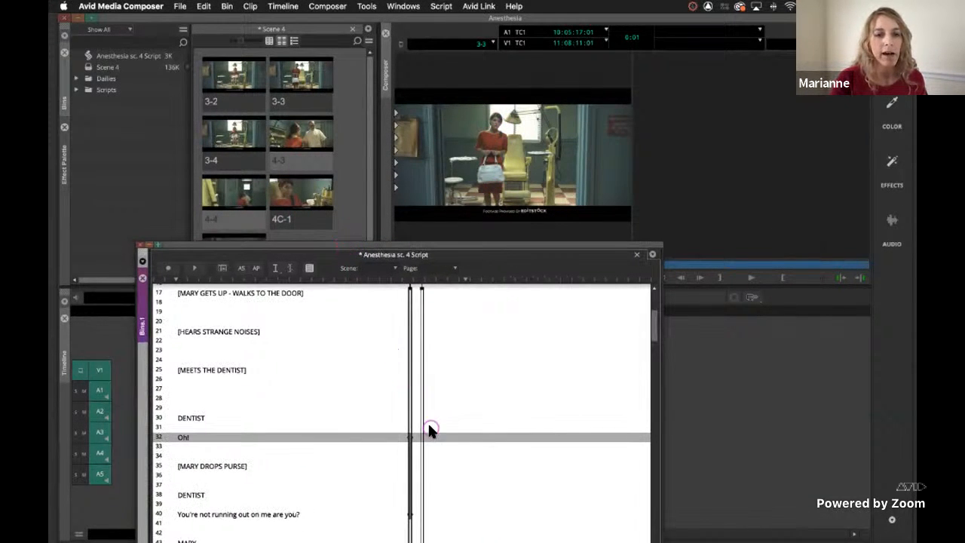
pyautogui.click(409, 438)
pyautogui.click(408, 437)
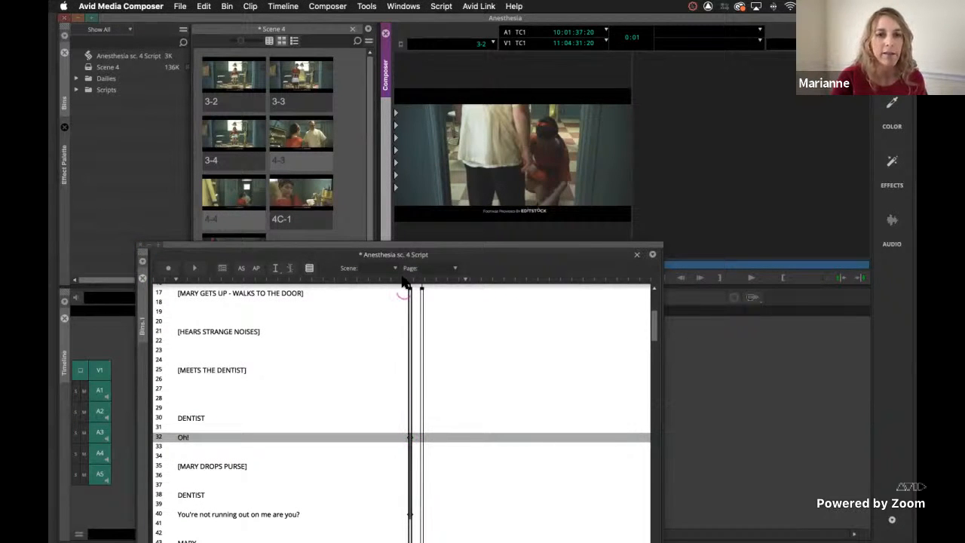
pyautogui.moveTo(360, 252); pyautogui.dragTo(330, 170)
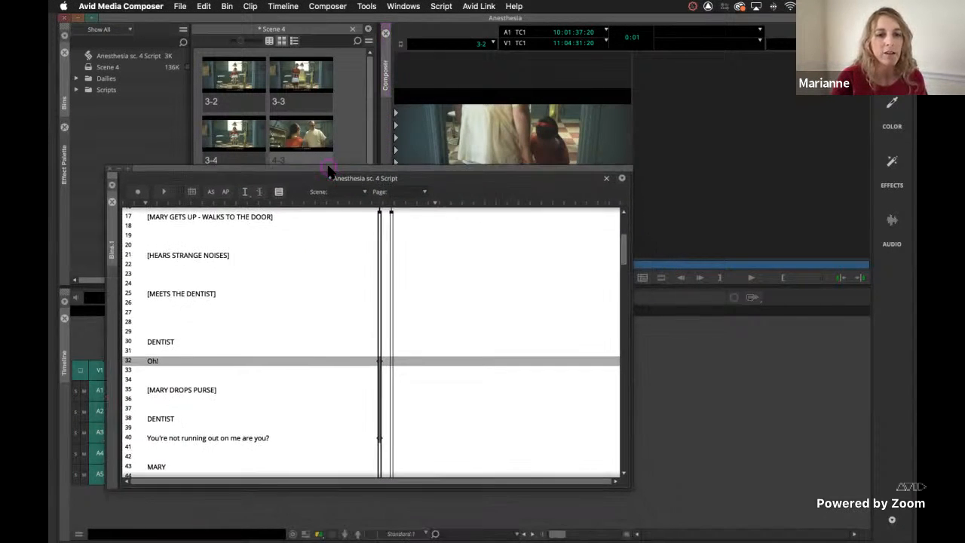
pyautogui.click(380, 437)
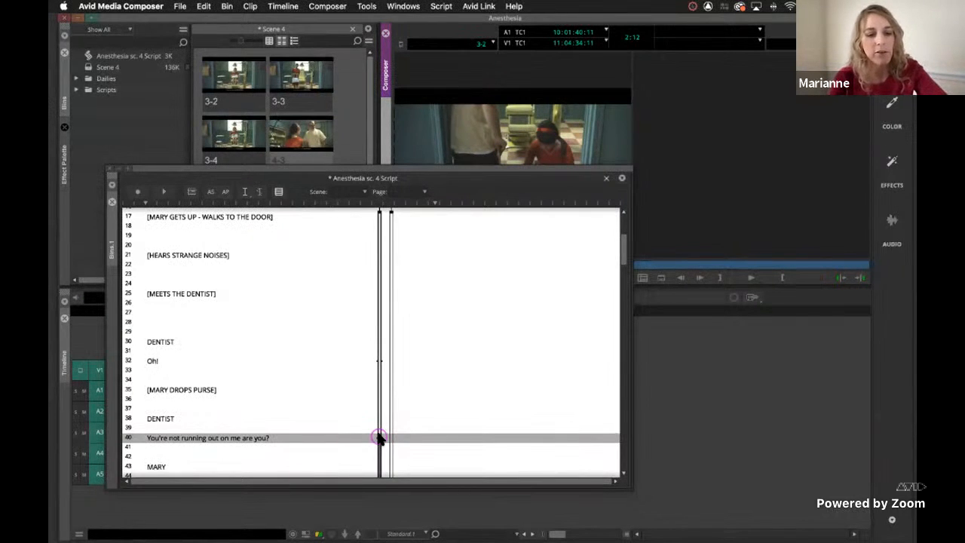
# Switch to Zoom and open its audio settings.
pyautogui.press('super+Tab')
pyautogui.press('super+Tab')
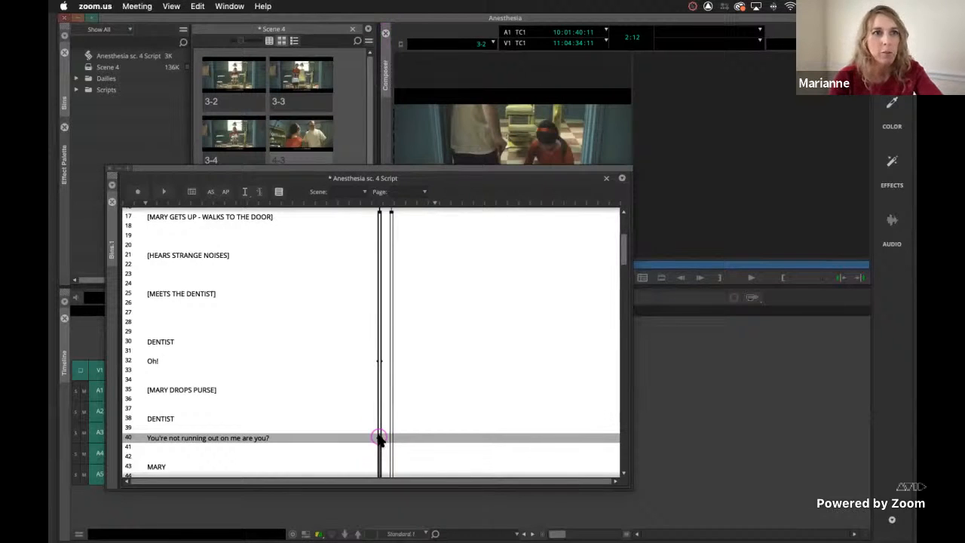
pyautogui.press('super+comma')
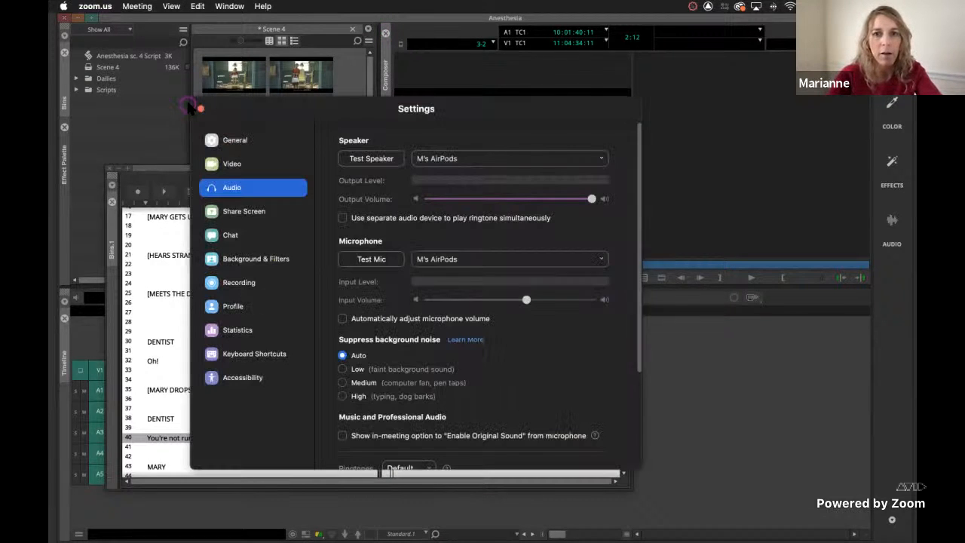
# Lower Zoom's speaker output volume to slightly above half, close its settings and switch back to Avid Media Composer.
pyautogui.moveTo(592, 199); pyautogui.dragTo(521, 199)
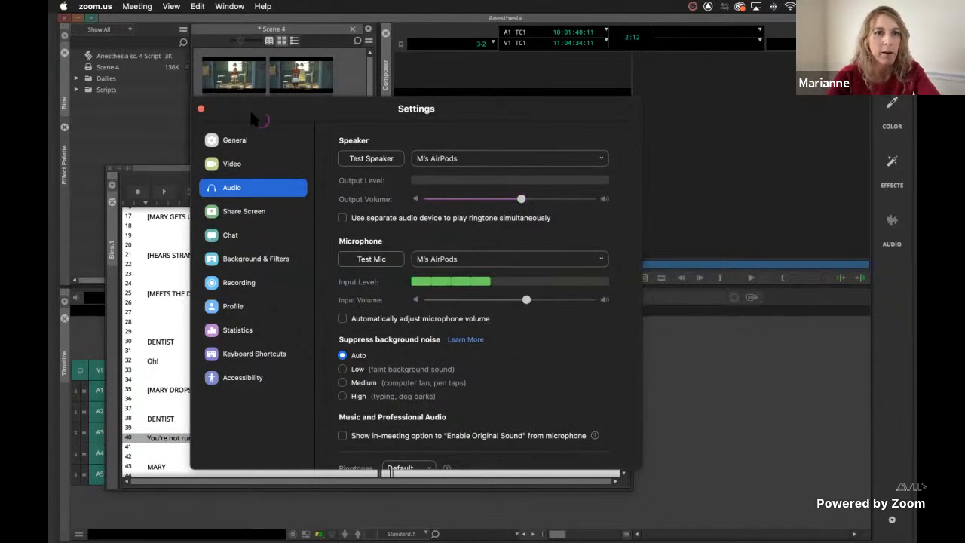
pyautogui.click(201, 109)
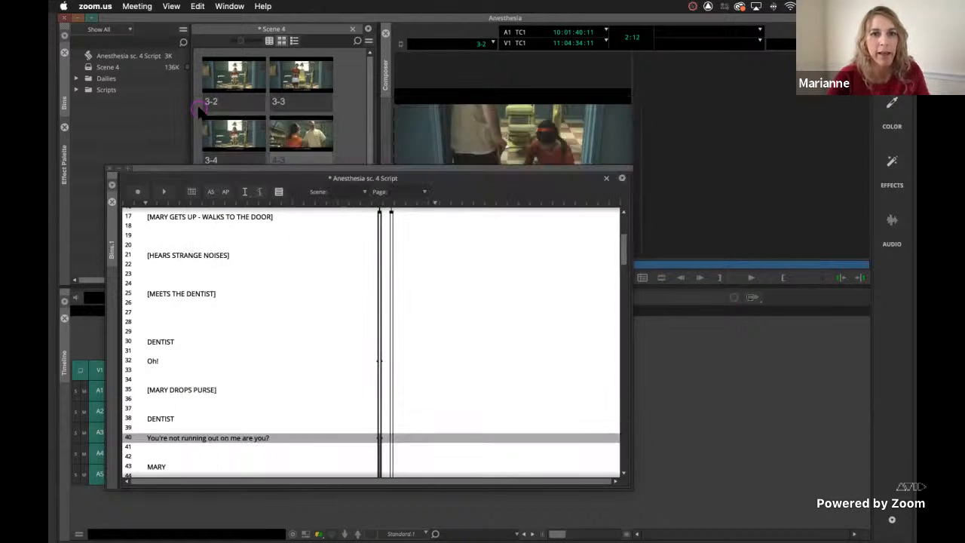
pyautogui.click(362, 172)
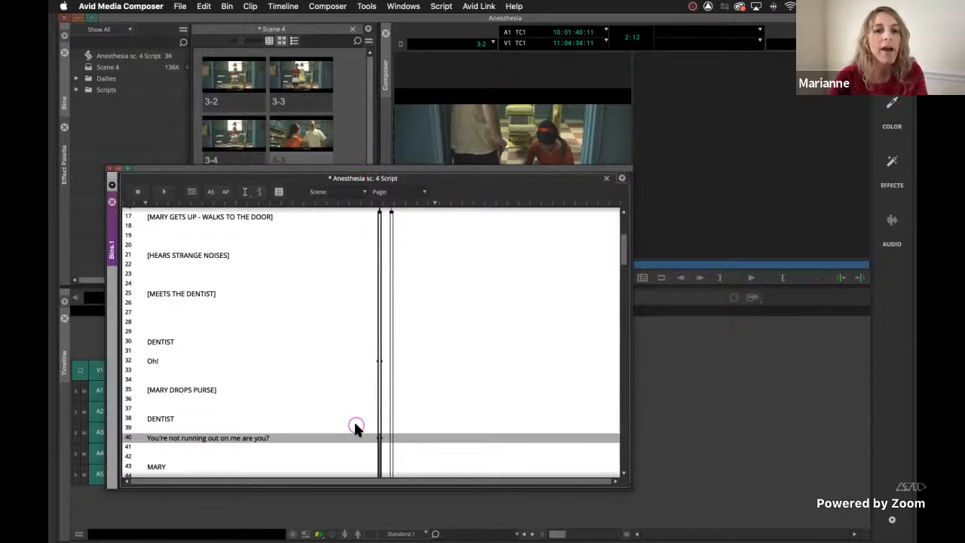
# Play take 2 of slate 3-2 from its sync mark at "No, no, no." to check the alignment.
pyautogui.scroll(-5, 355, 427)
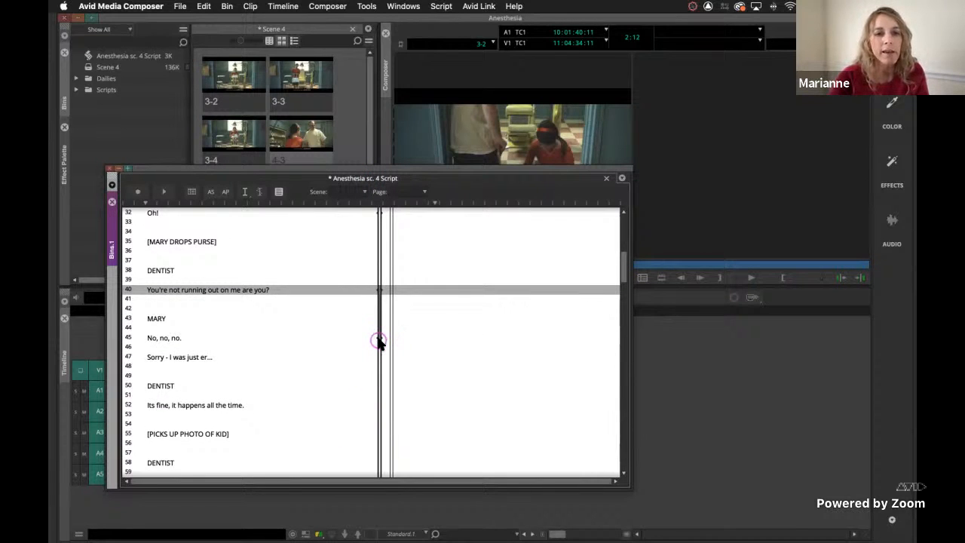
pyautogui.click(379, 339)
pyautogui.press('space')
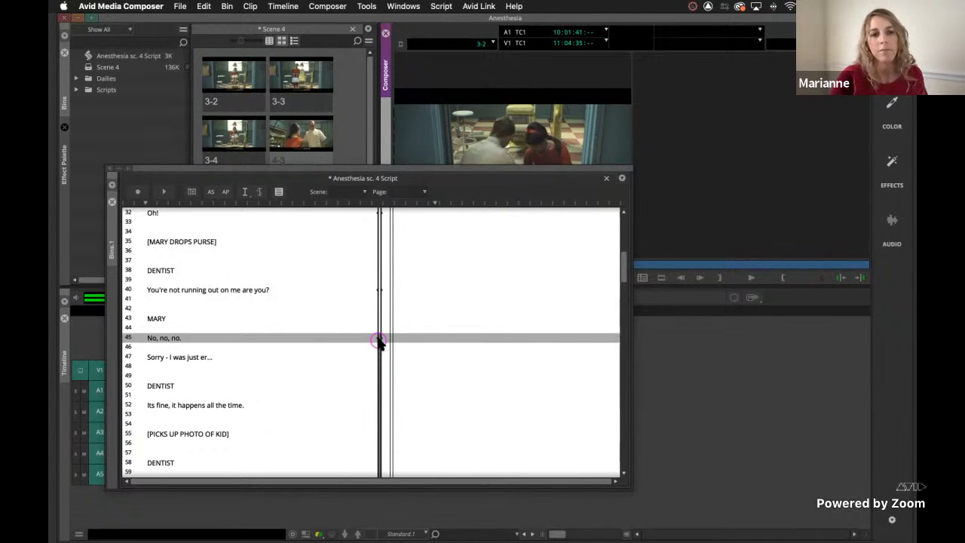
pyautogui.press('space')
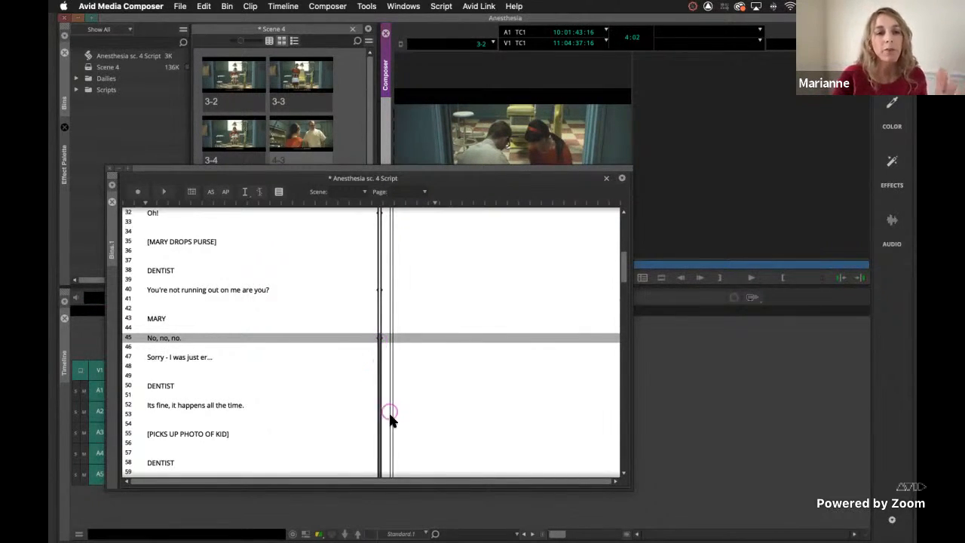
# Play take 2 onward and park it at the start of "Well - looks like someone's keeping the tooth fairy busy.".
pyautogui.scroll(-5, 361, 433)
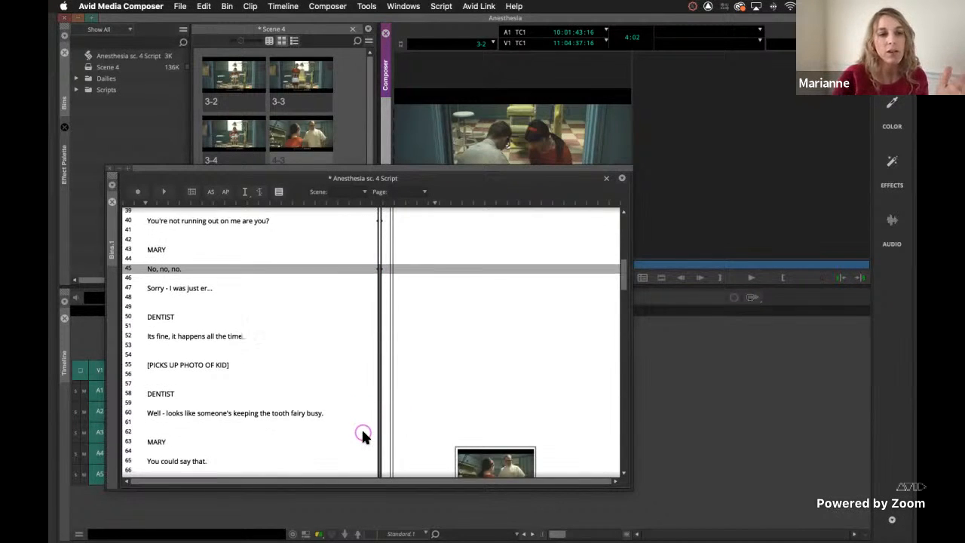
pyautogui.press('space')
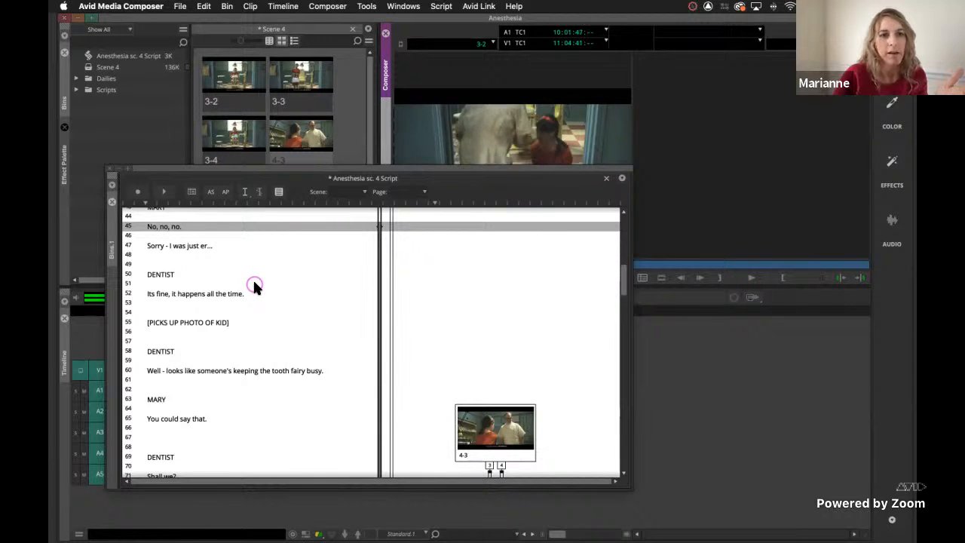
pyautogui.press('space')
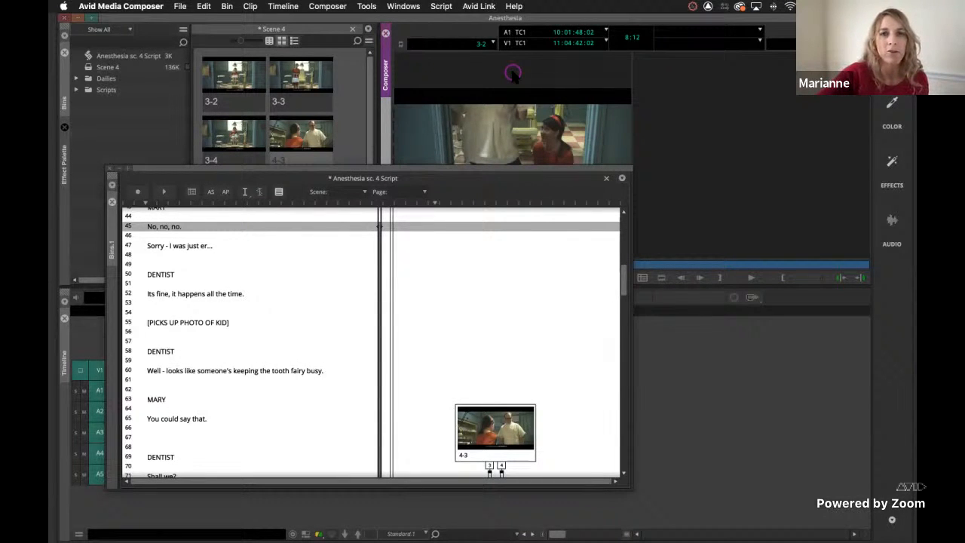
pyautogui.press('j')
pyautogui.press('k')
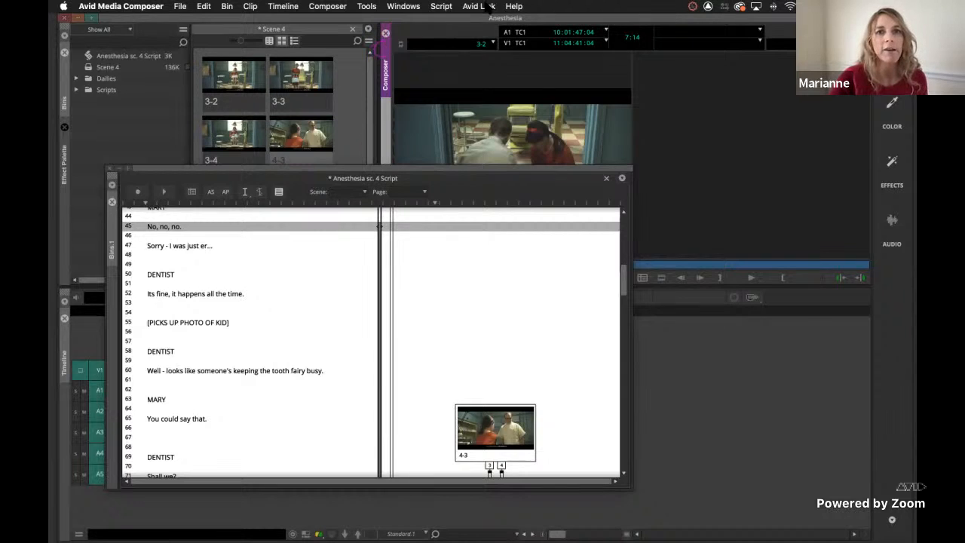
# Select take 2 of slate 3-2 and turn on Hold Slates Onscreen for the script.
pyautogui.click(450, 7)
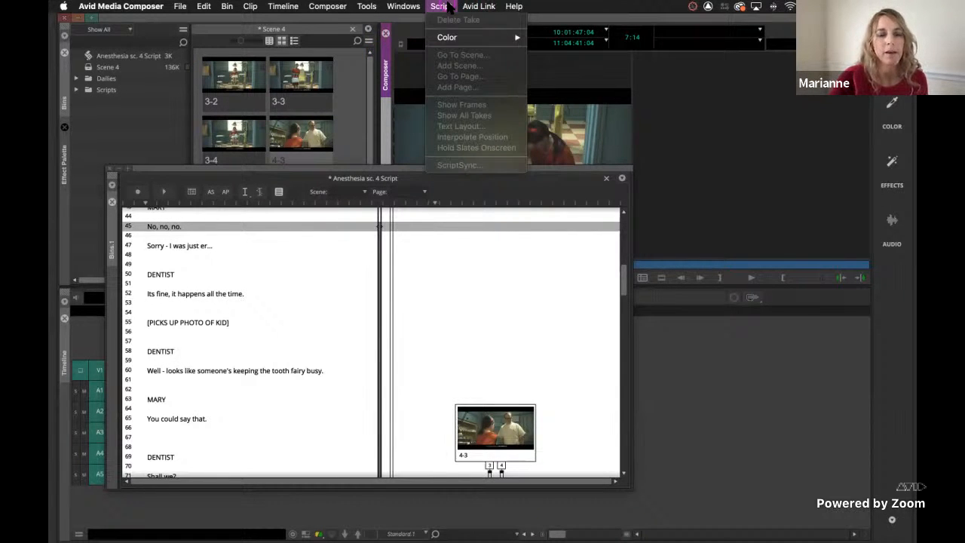
pyautogui.click(425, 260)
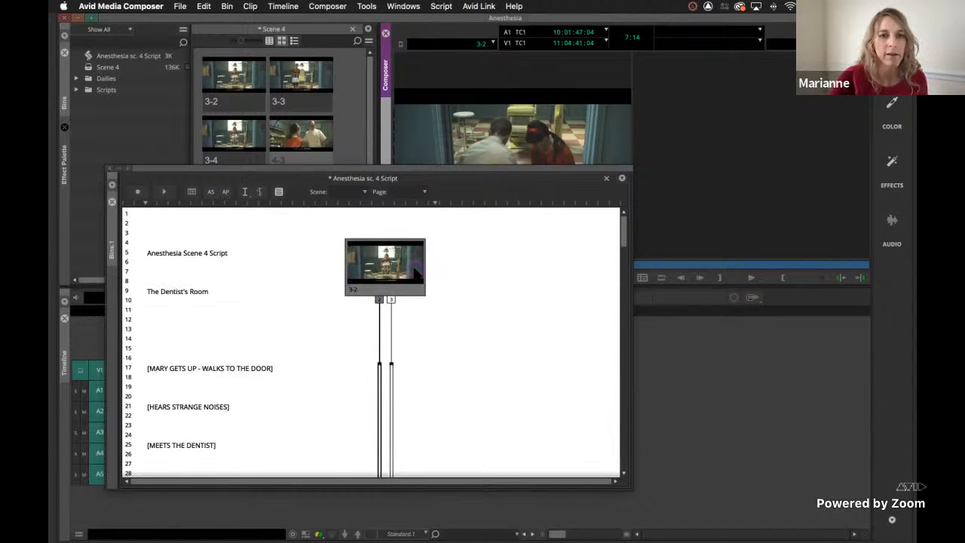
pyautogui.click(380, 300)
pyautogui.click(441, 6)
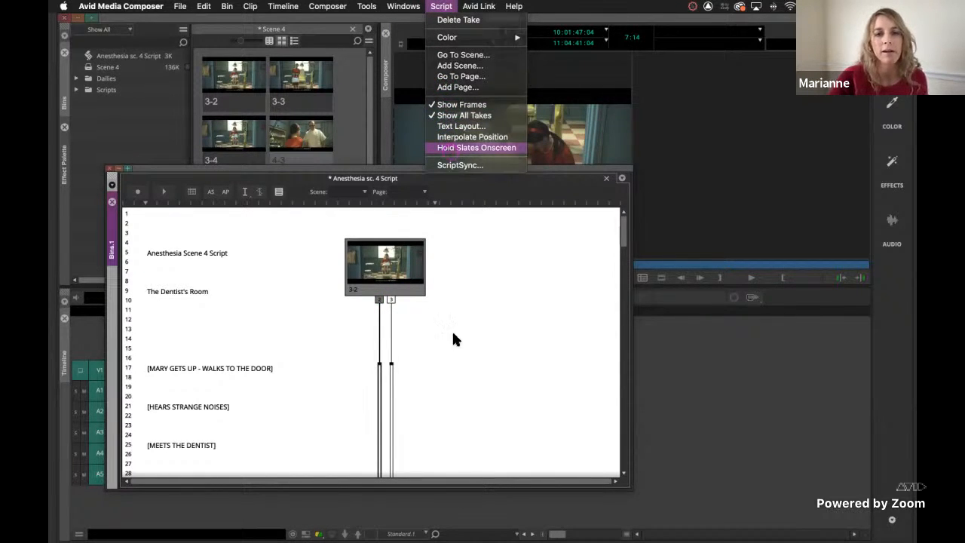
pyautogui.click(450, 149)
pyautogui.scroll(-5, 452, 355)
pyautogui.scroll(-3, 453, 363)
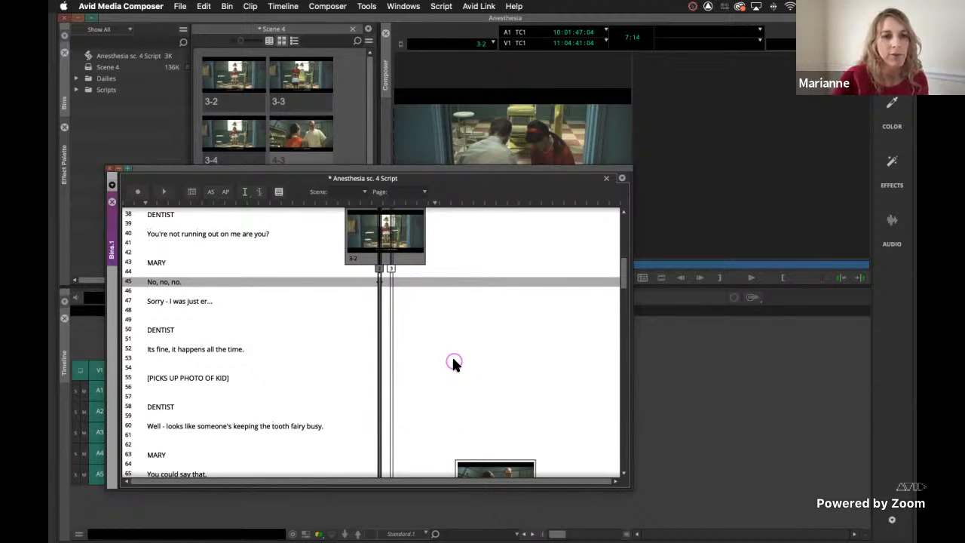
pyautogui.scroll(-1, 218, 312)
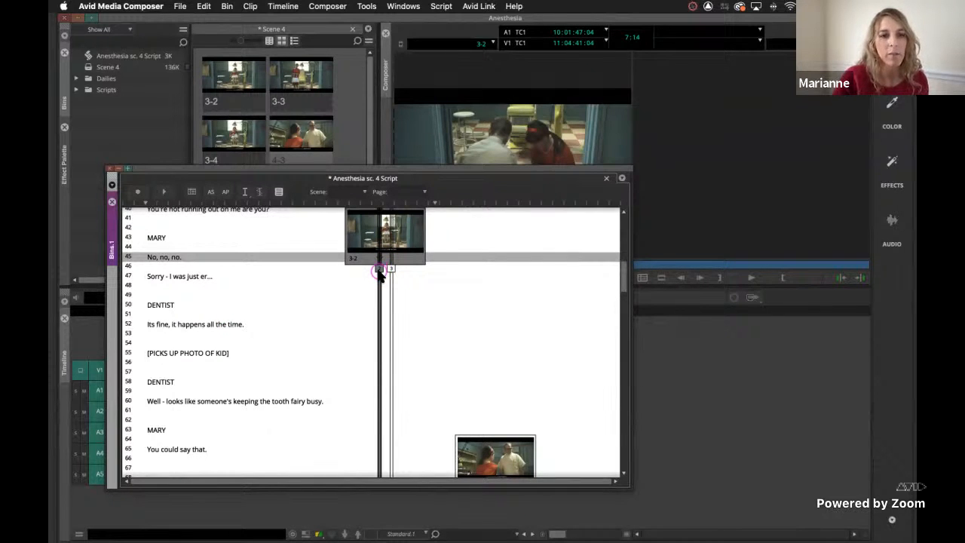
# Add a script mark on take 2 at the line "Well - looks like someone's keeping the tooth fairy busy.".
pyautogui.click(305, 401)
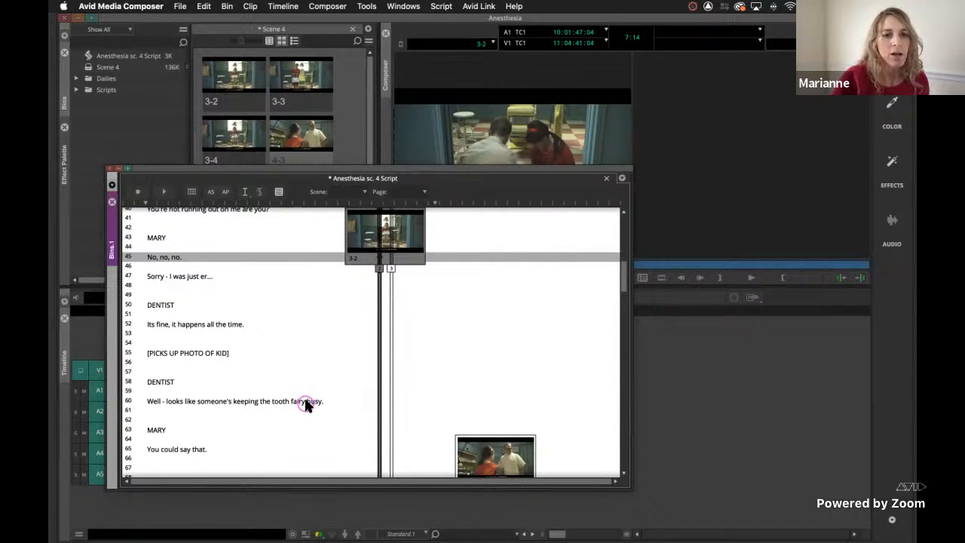
pyautogui.click(380, 270)
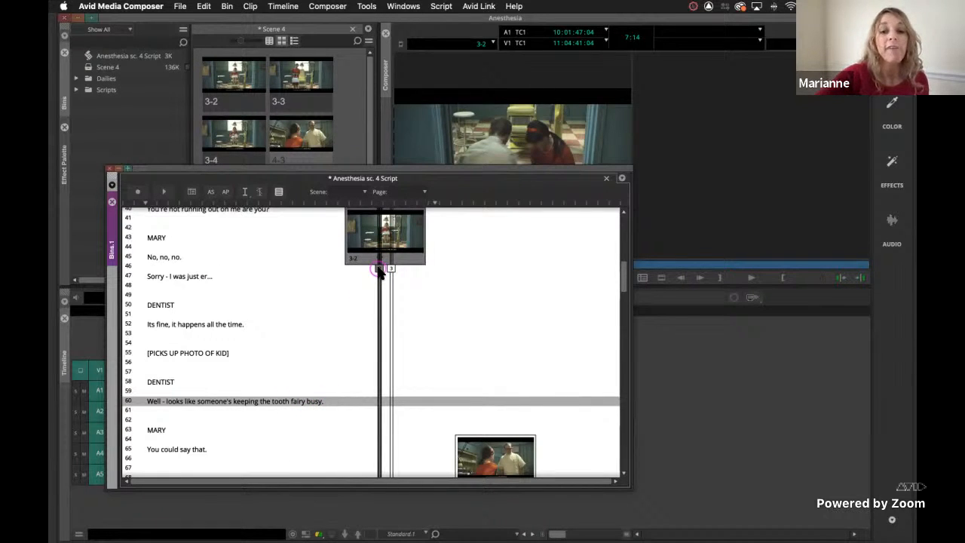
pyautogui.press('F5')
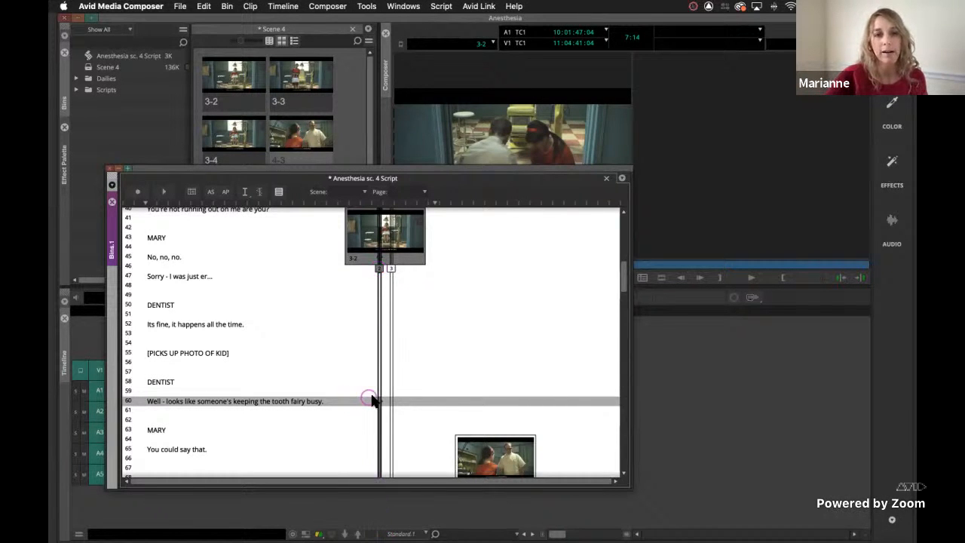
pyautogui.scroll(-1, 371, 399)
pyautogui.scroll(-1, 371, 400)
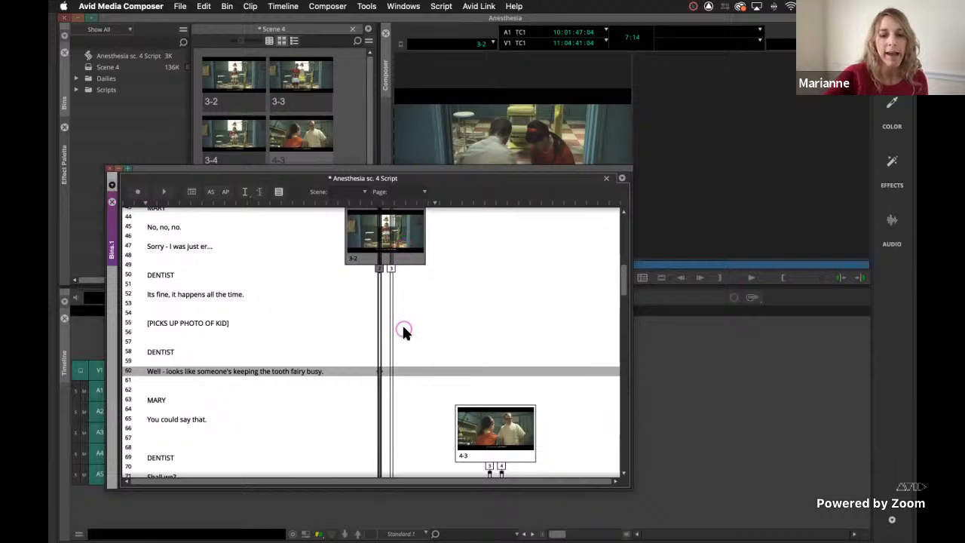
# Play take 2 from the tooth fairy line and add a script mark at "You could say that.".
pyautogui.click(379, 372)
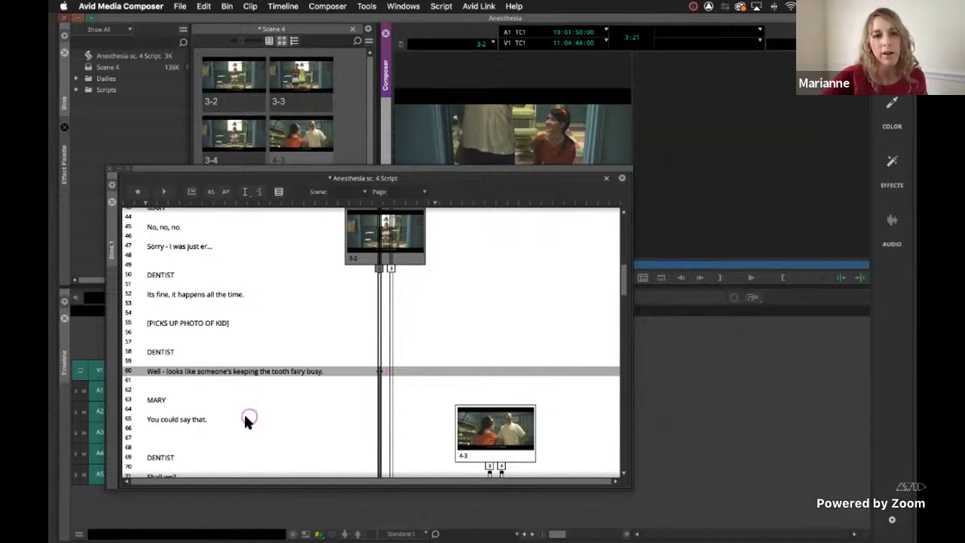
pyautogui.click(221, 420)
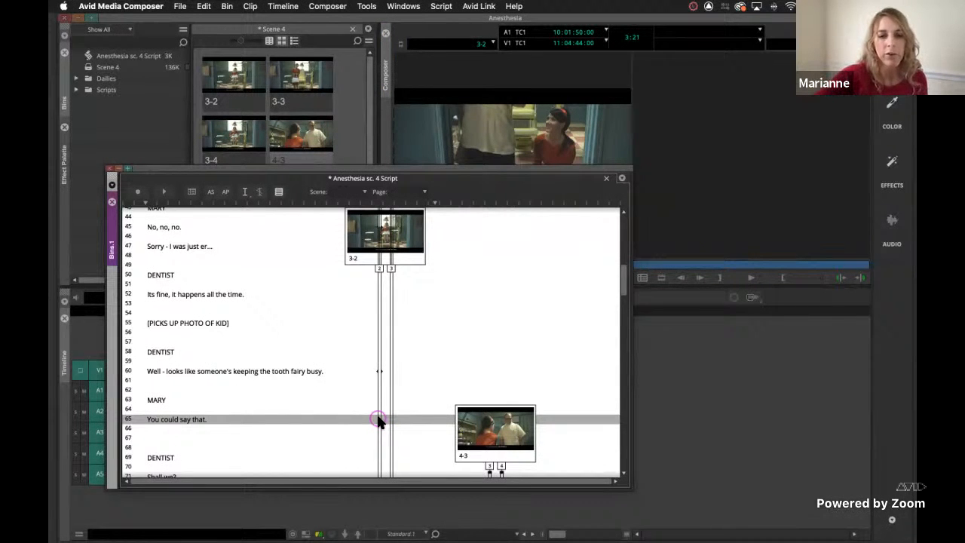
pyautogui.click(381, 269)
pyautogui.click(379, 419)
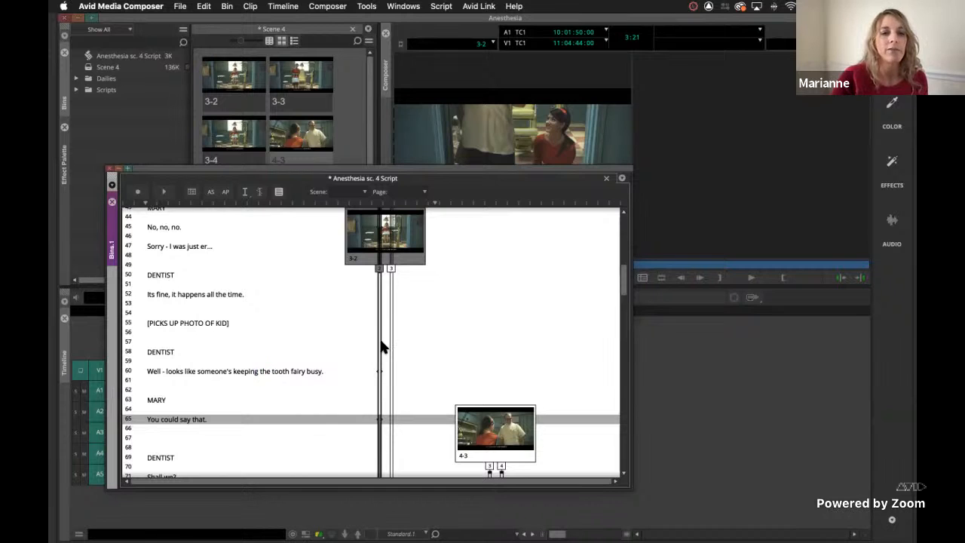
# Play take 2 from the script marks at the tooth fairy line and "You could say that." to check them.
pyautogui.click(379, 371)
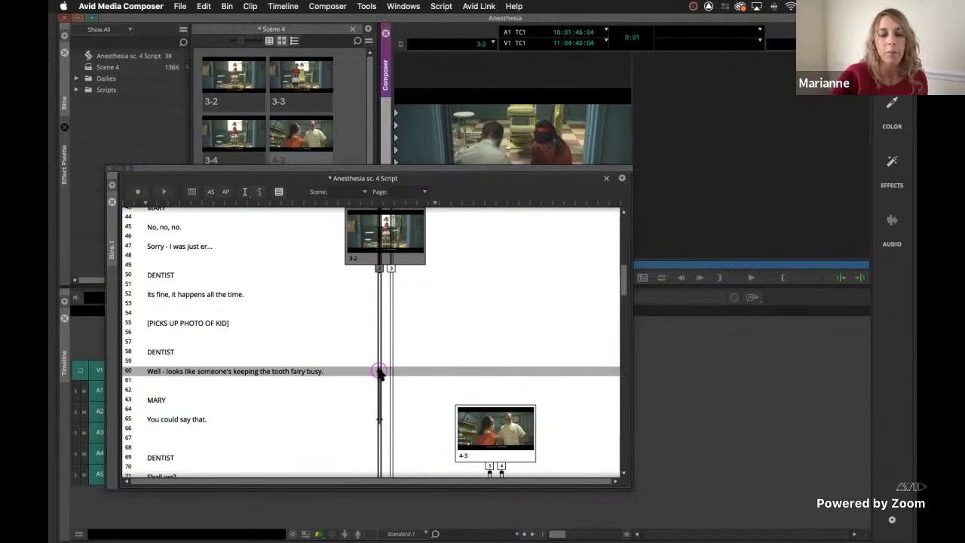
pyautogui.press('space')
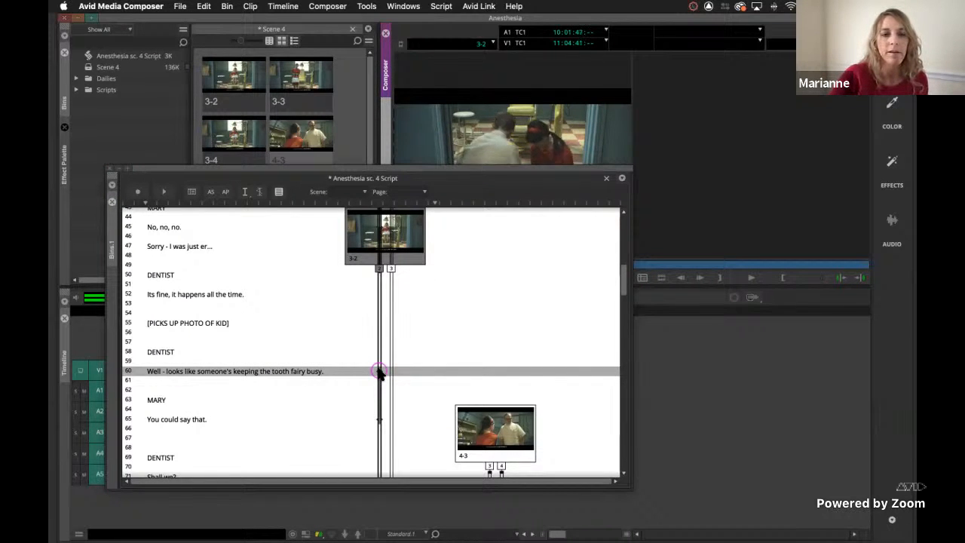
pyautogui.press('space')
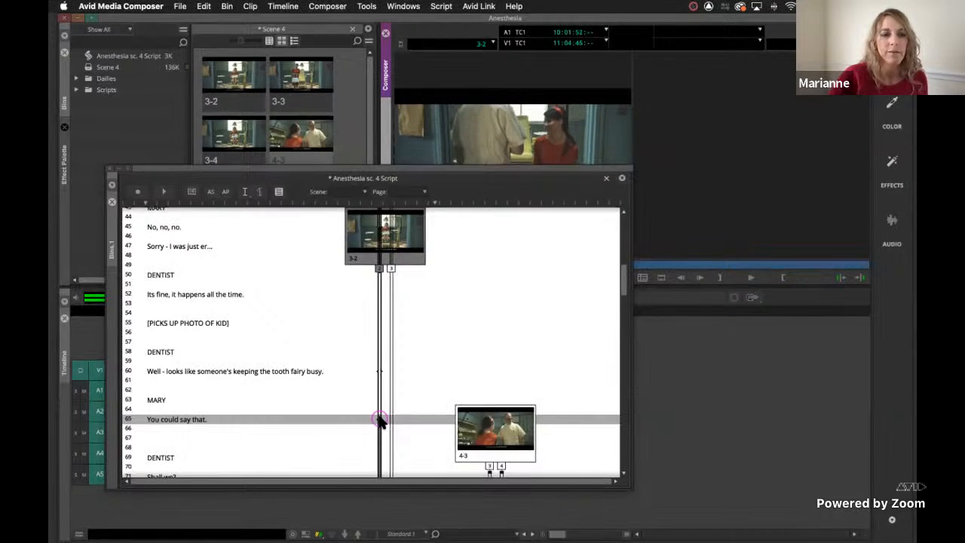
pyautogui.press('space')
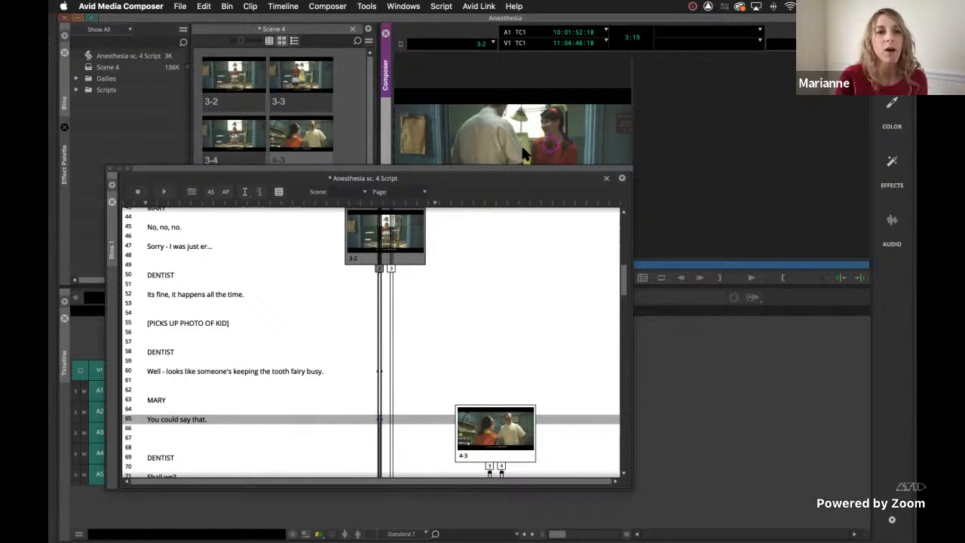
# Turn the script's text editing mode on and back off.
pyautogui.click(279, 193)
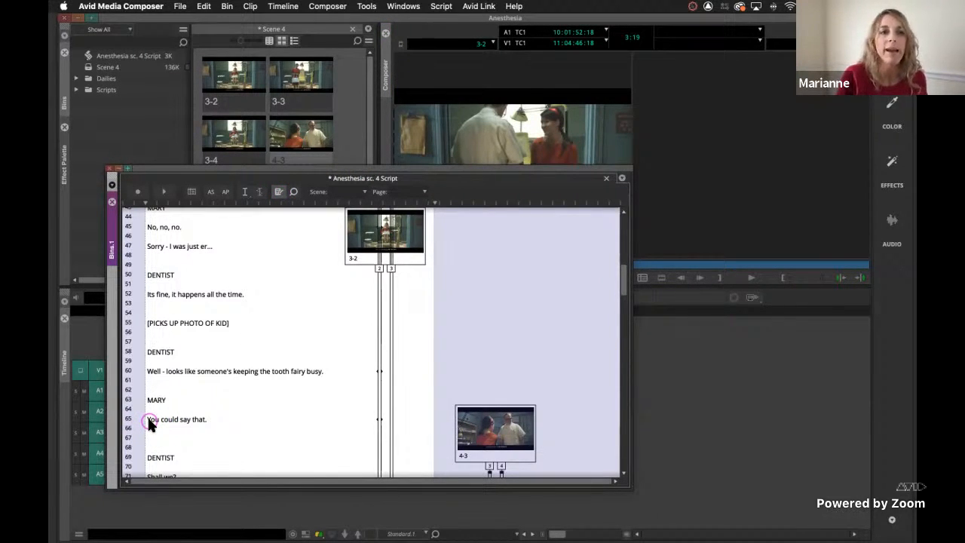
pyautogui.click(279, 193)
# Run ScriptSync on take 3 of slate 4-3 in English with track A1, skipping all-capital lines and text in parentheses or brackets.
pyautogui.scroll(-5, 348, 371)
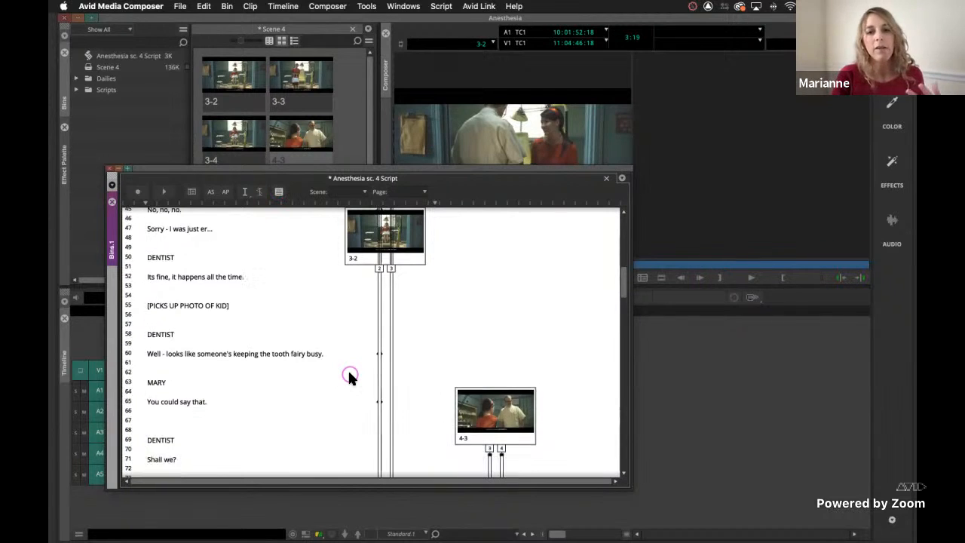
pyautogui.scroll(-1, 348, 373)
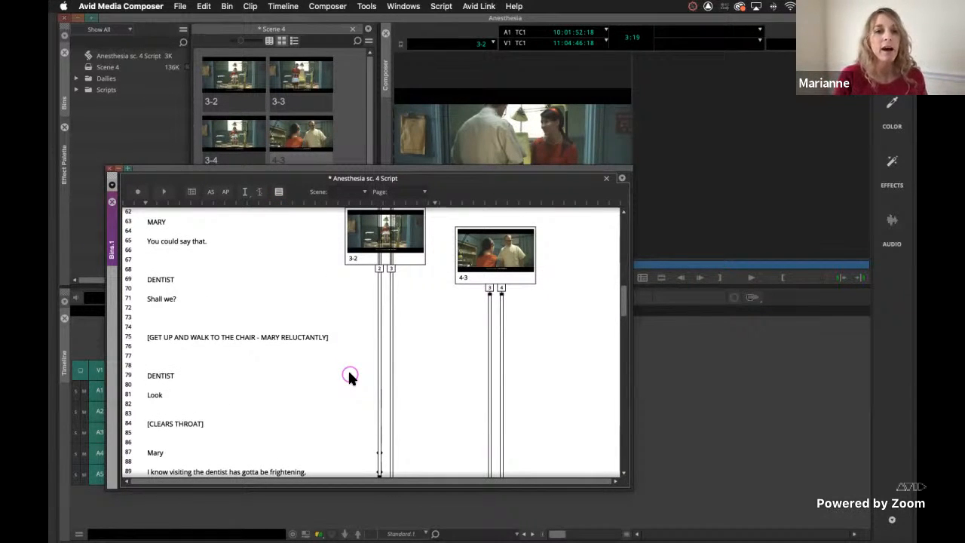
pyautogui.scroll(-1, 349, 372)
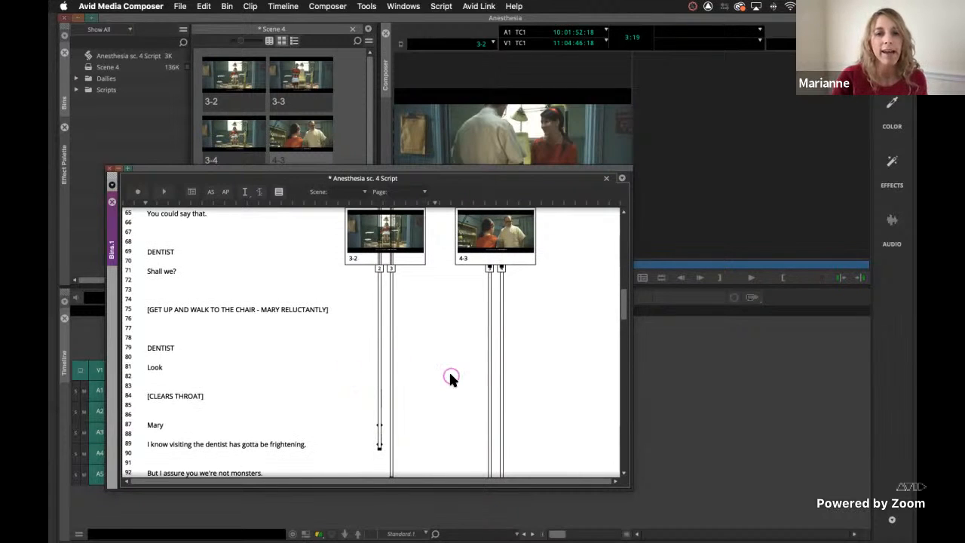
pyautogui.scroll(1, 450, 374)
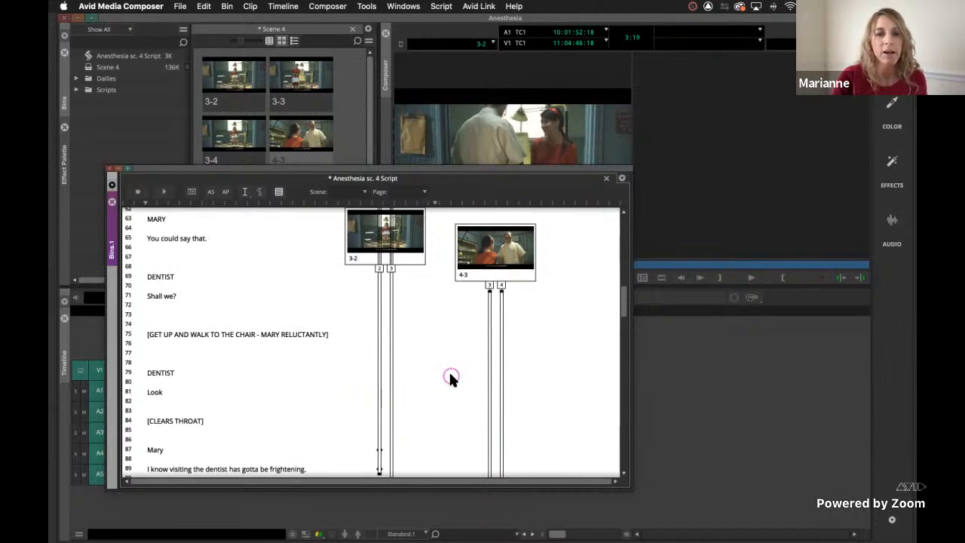
pyautogui.click(490, 285)
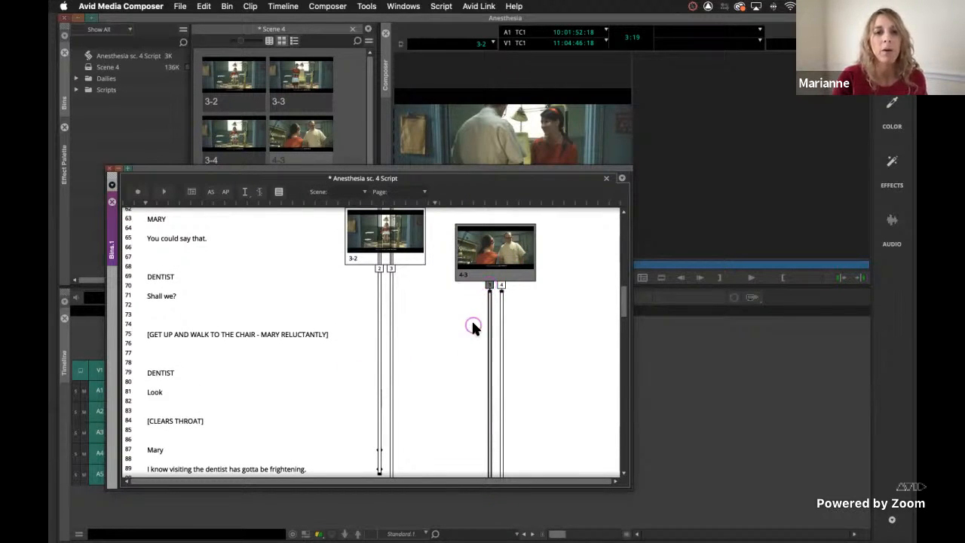
pyautogui.press('space')
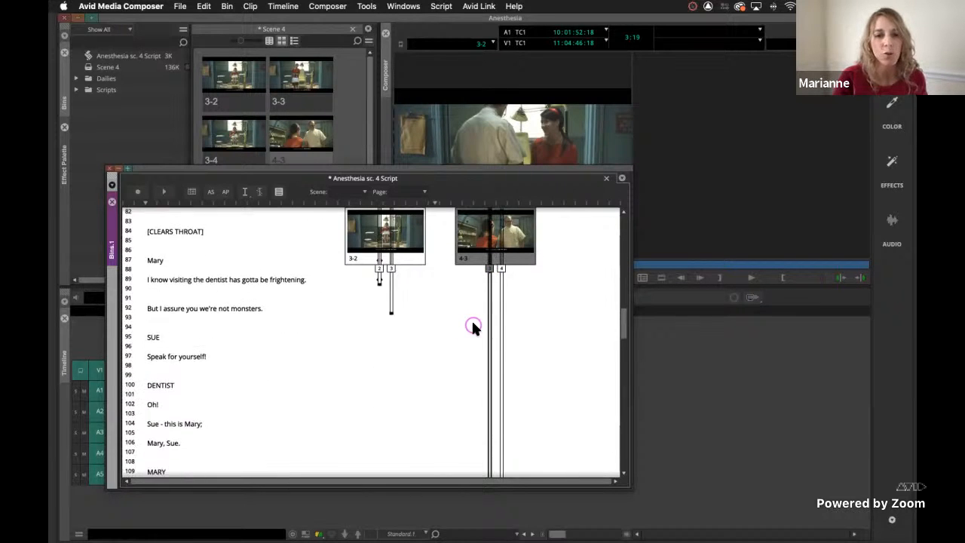
pyautogui.scroll(-5, 473, 325)
pyautogui.scroll(10, 473, 326)
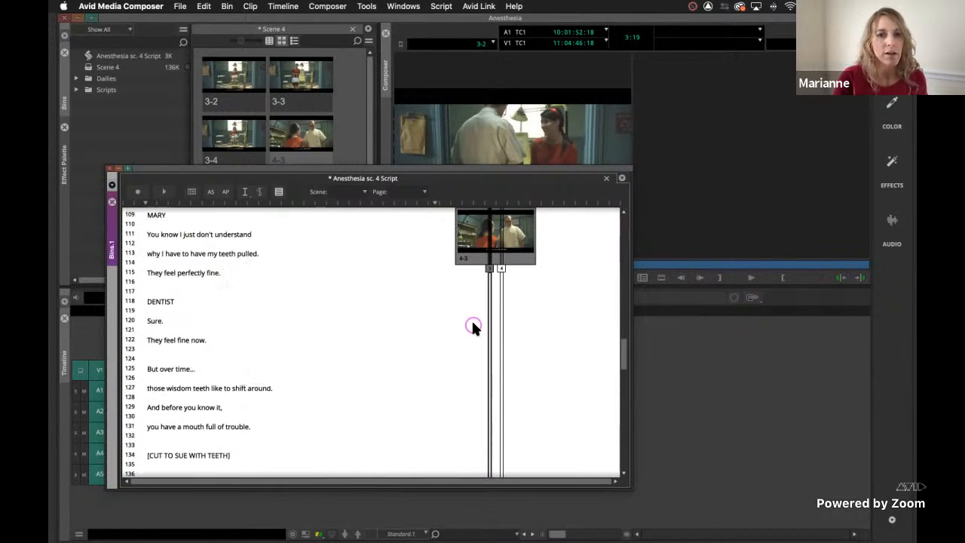
pyautogui.scroll(-20, 473, 325)
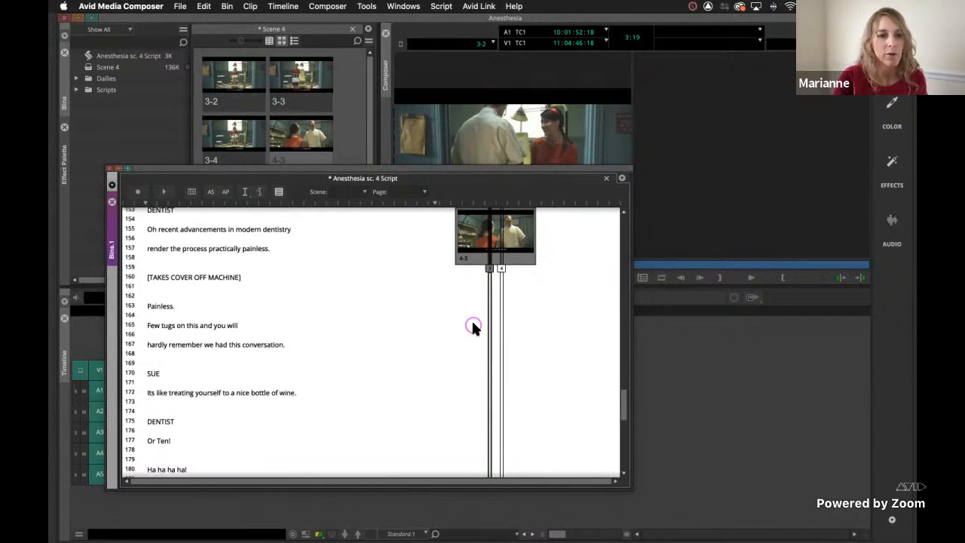
pyautogui.scroll(18, 313, 337)
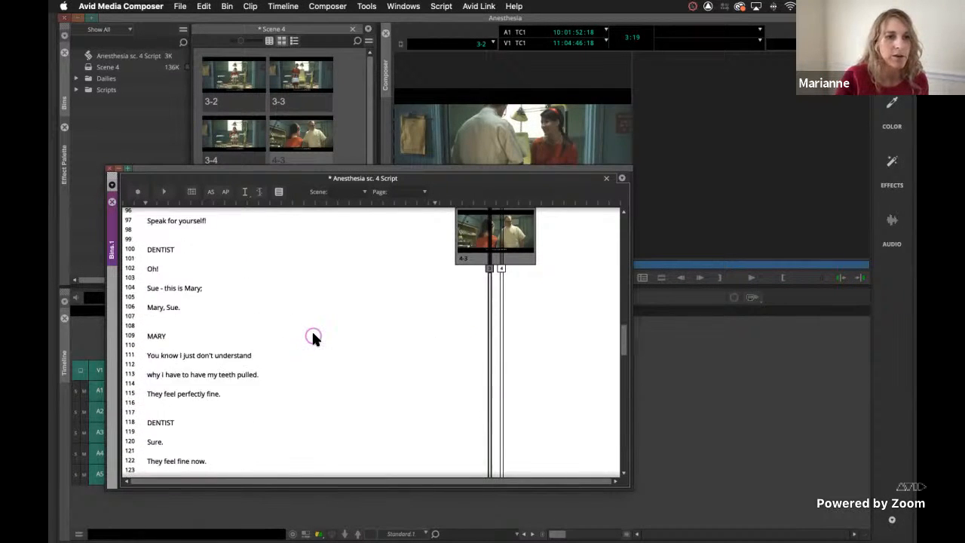
pyautogui.scroll(2, 313, 337)
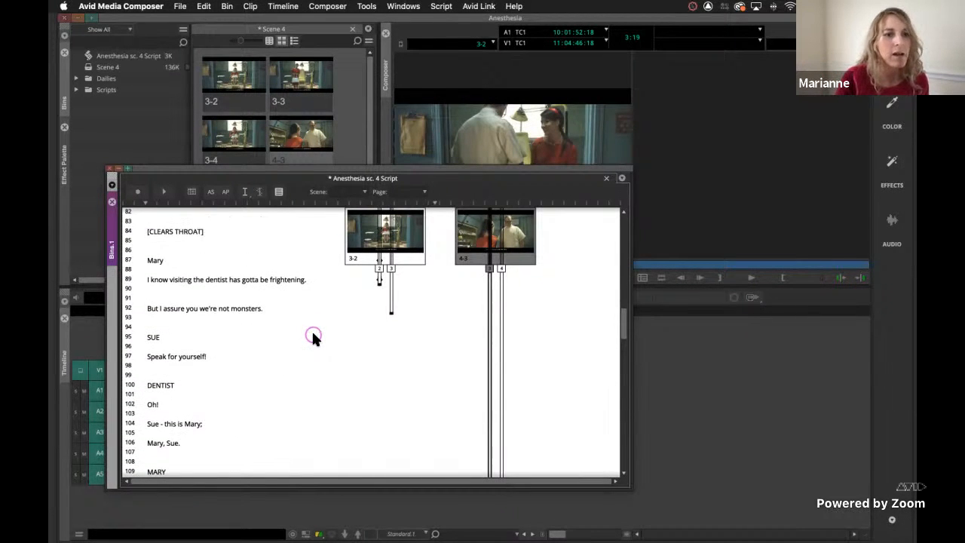
pyautogui.scroll(4, 487, 299)
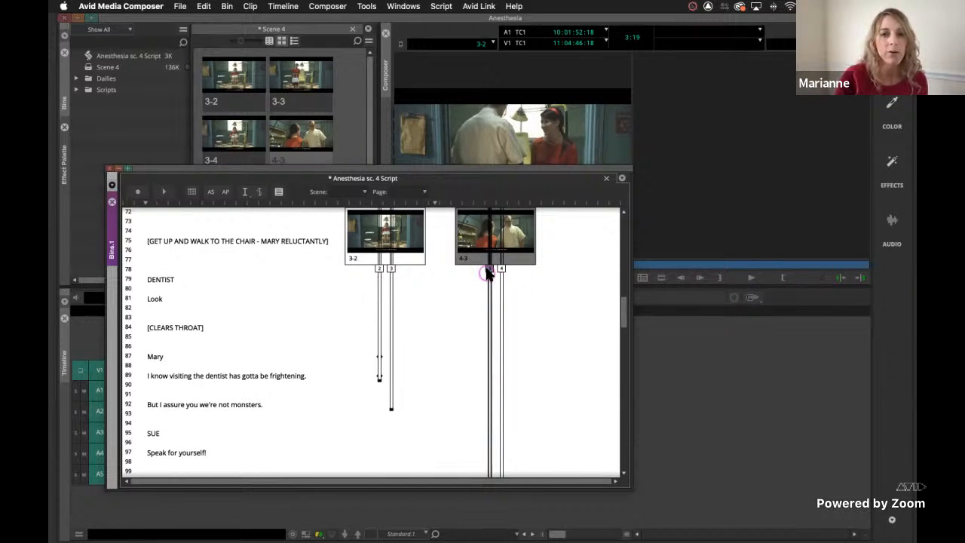
pyautogui.click(442, 7)
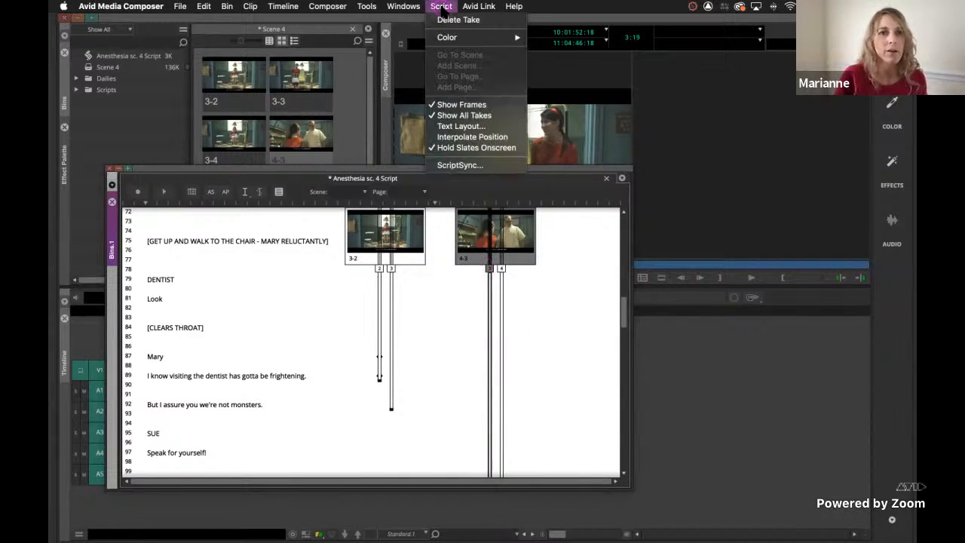
pyautogui.click(461, 166)
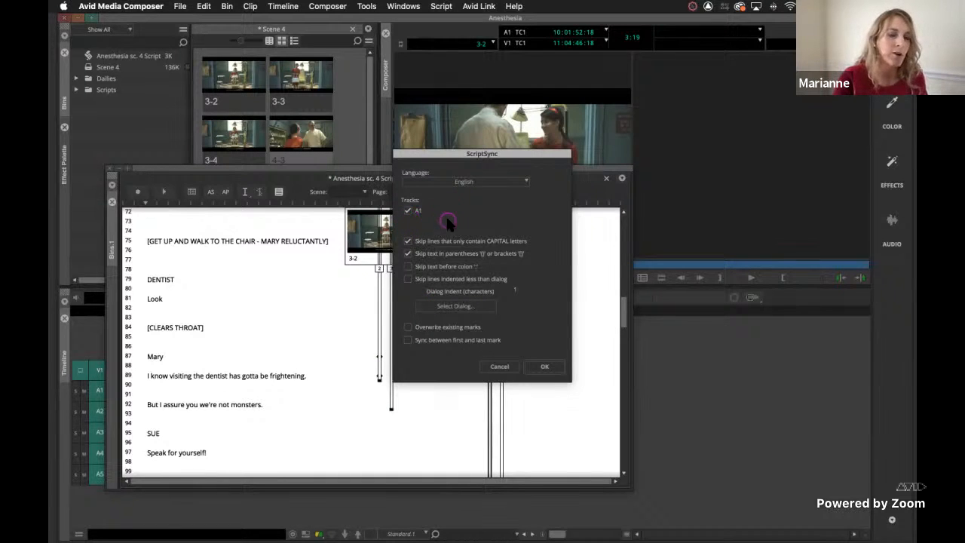
pyautogui.click(546, 367)
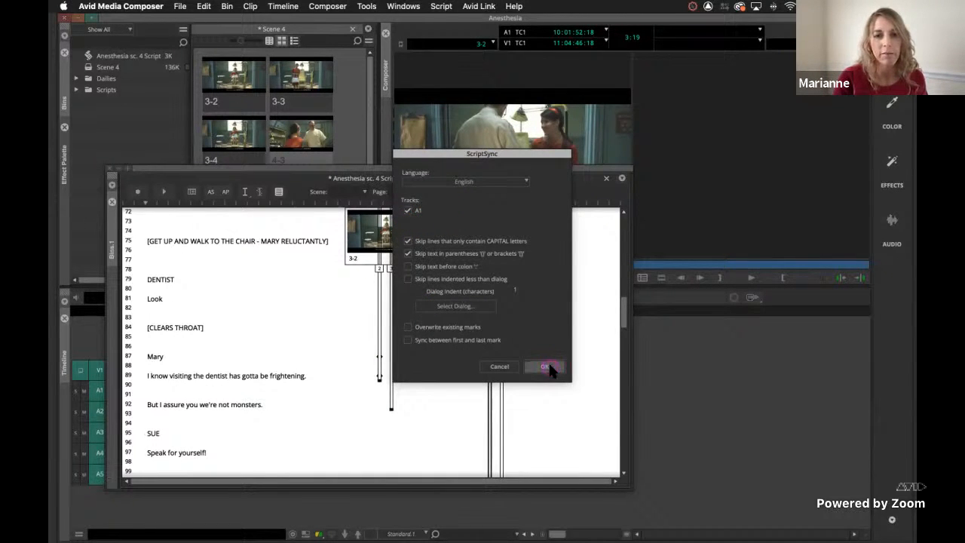
# Play take 3 of slate 4-3 from its script marks at "Shall we?" and "Look" to check the sync.
pyautogui.scroll(5, 453, 355)
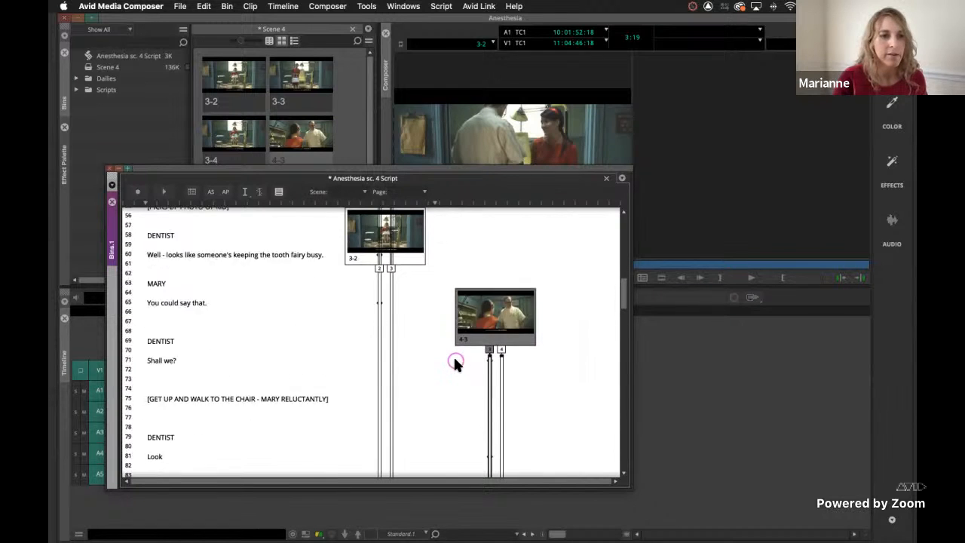
pyautogui.scroll(3, 453, 355)
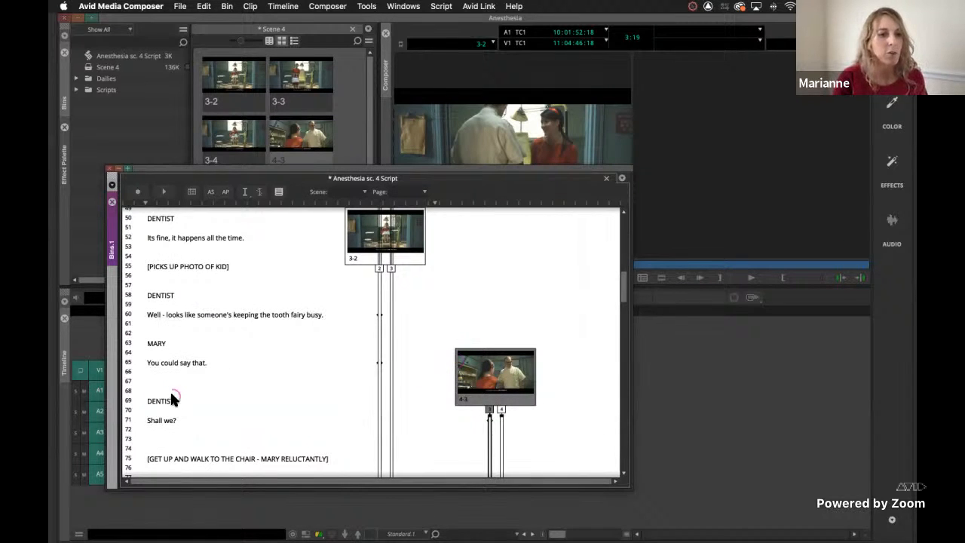
pyautogui.scroll(-1, 444, 424)
pyautogui.scroll(-3, 446, 427)
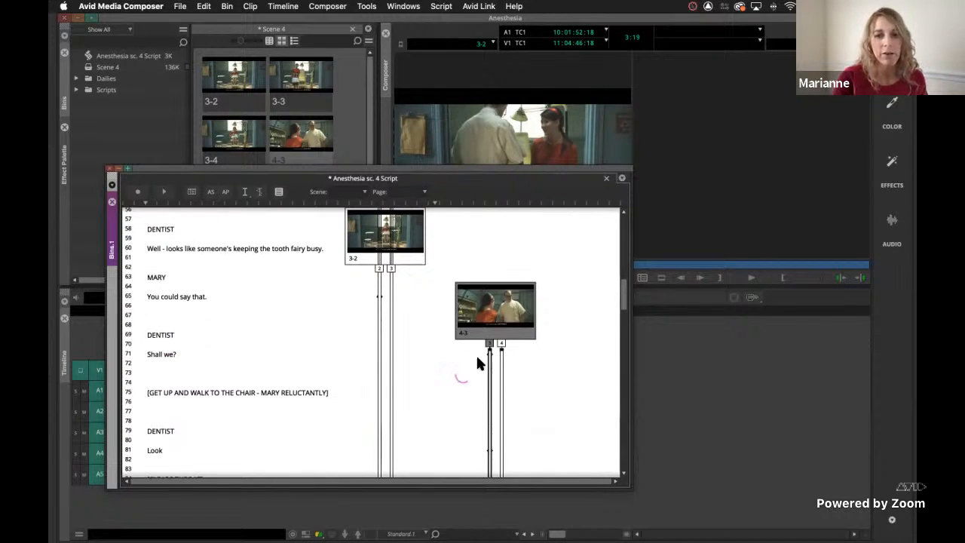
pyautogui.click(489, 358)
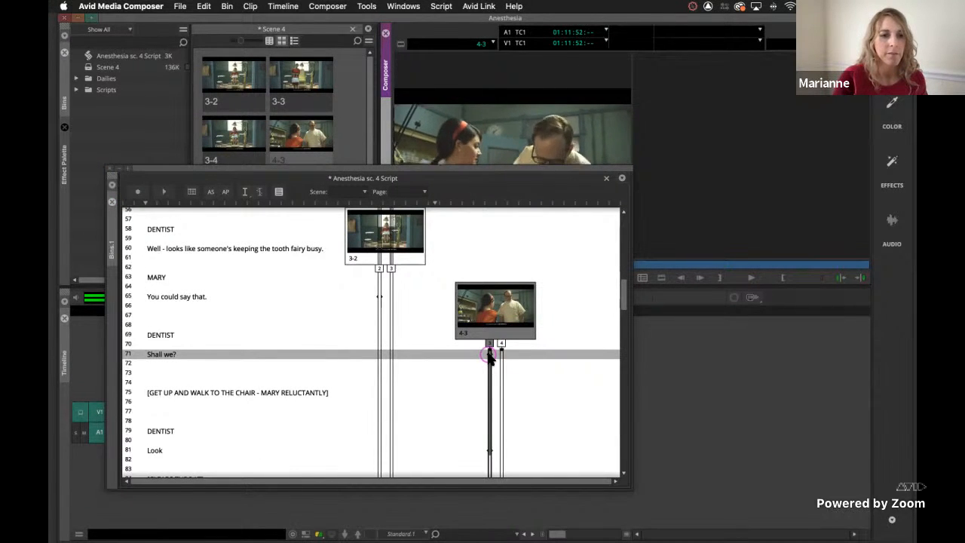
pyautogui.scroll(-5, 486, 361)
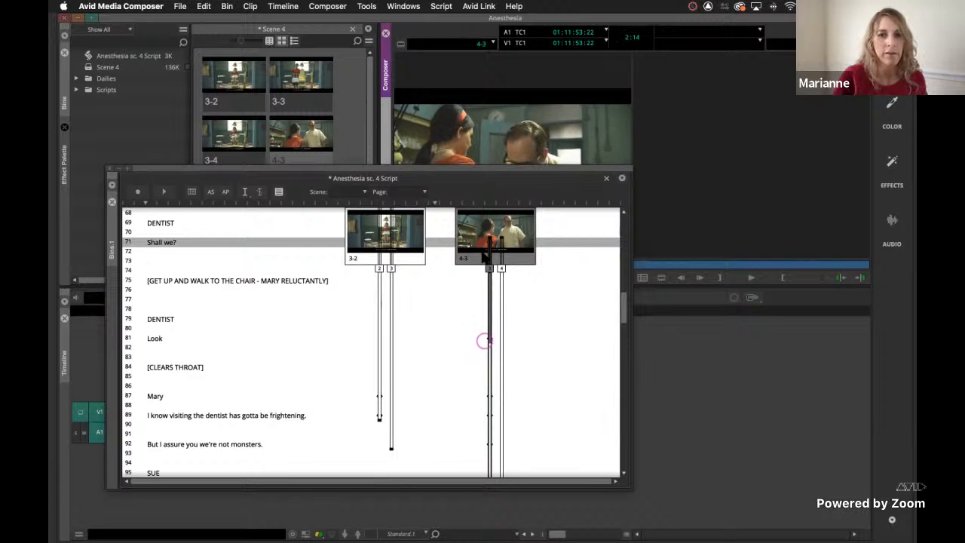
pyautogui.click(488, 341)
pyautogui.press('space')
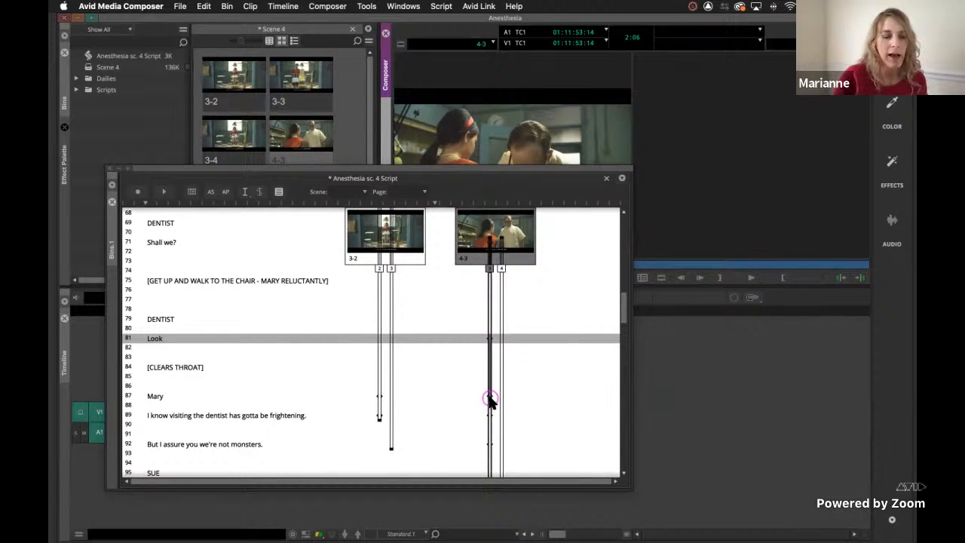
# Check take 3 of slate 4-3 by playing from the marks at "But I assure you we're not monsters." and "Mary, Sue.".
pyautogui.click(488, 445)
pyautogui.press('space')
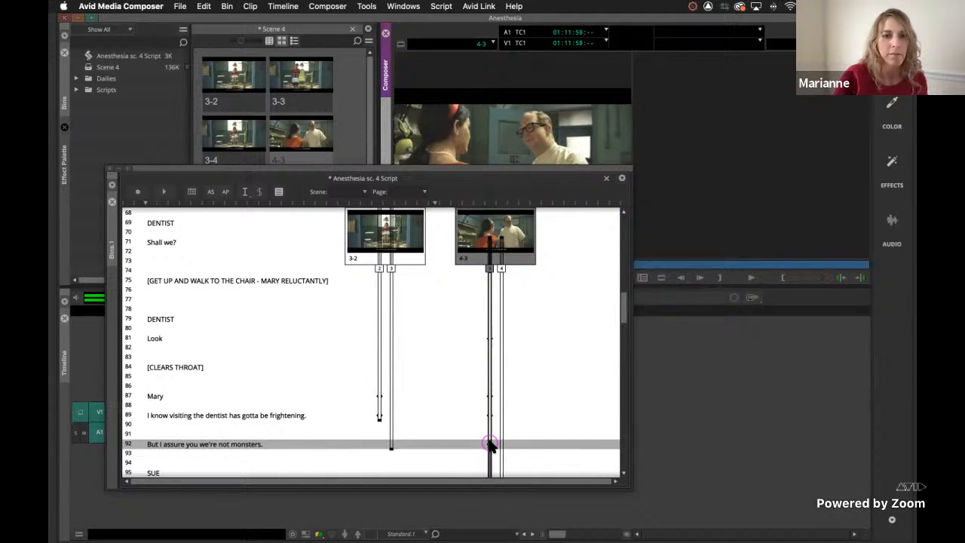
pyautogui.press('space')
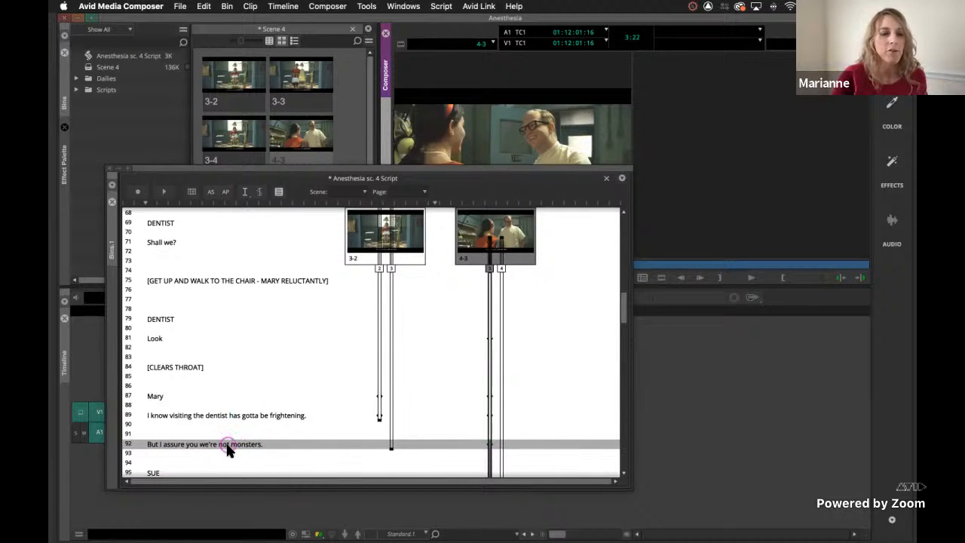
pyautogui.scroll(-2, 453, 430)
pyautogui.scroll(-7, 455, 428)
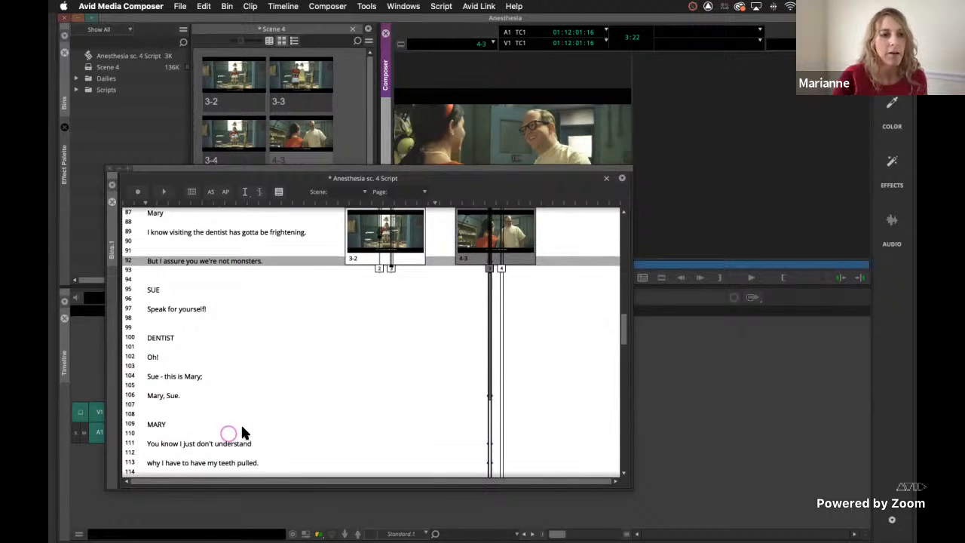
pyautogui.click(488, 397)
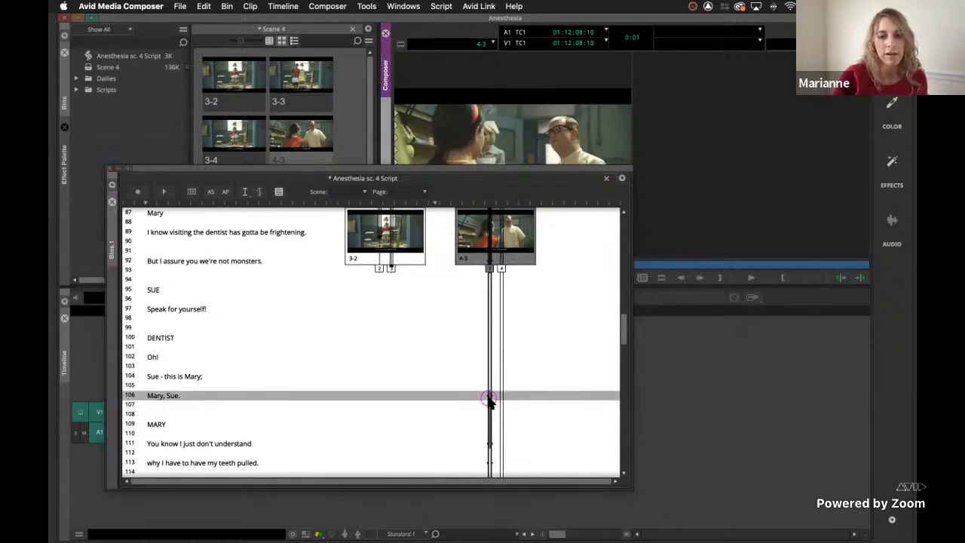
pyautogui.press('space')
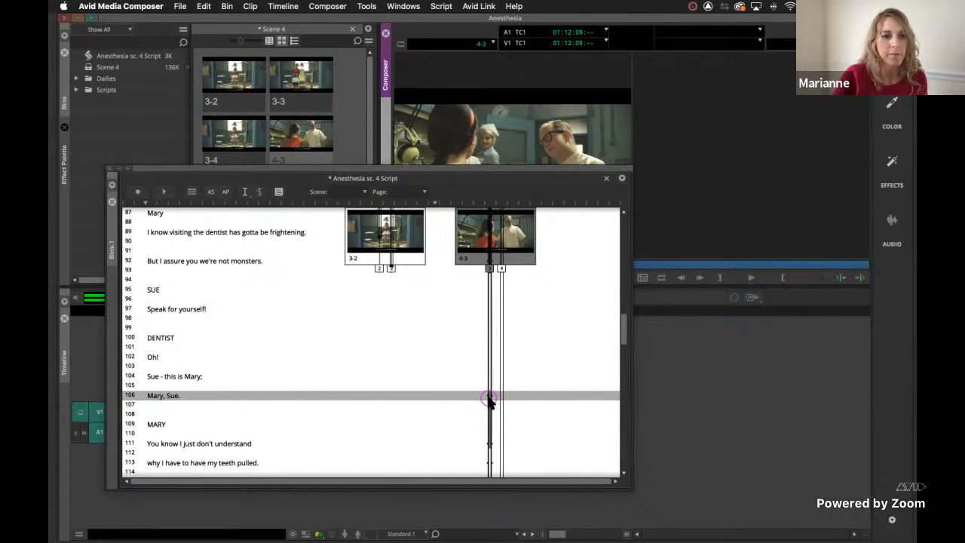
pyautogui.press('space')
# Play take 3 of slate 4-3 from the script mark at "They feel fine now.".
pyautogui.scroll(-2, 489, 400)
pyautogui.scroll(-6, 489, 400)
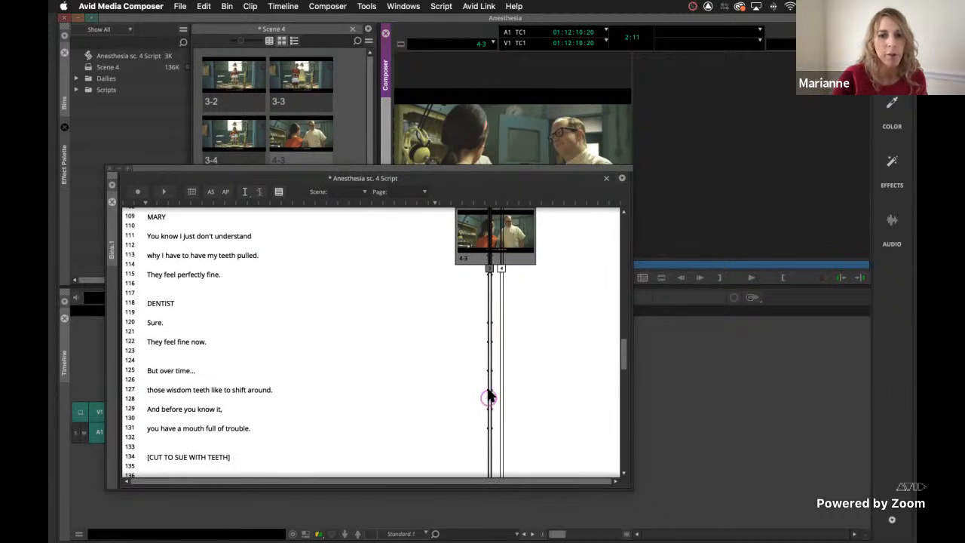
pyautogui.click(487, 343)
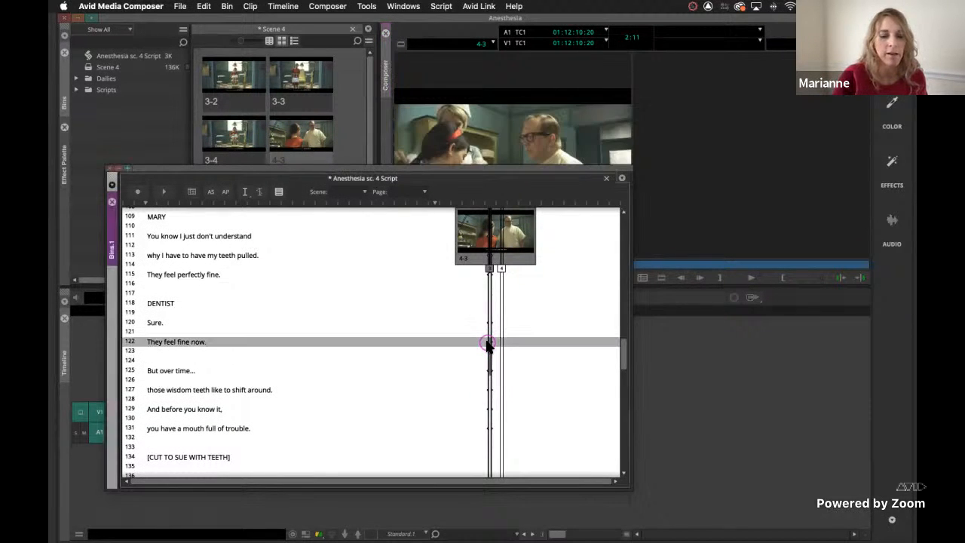
pyautogui.press('space')
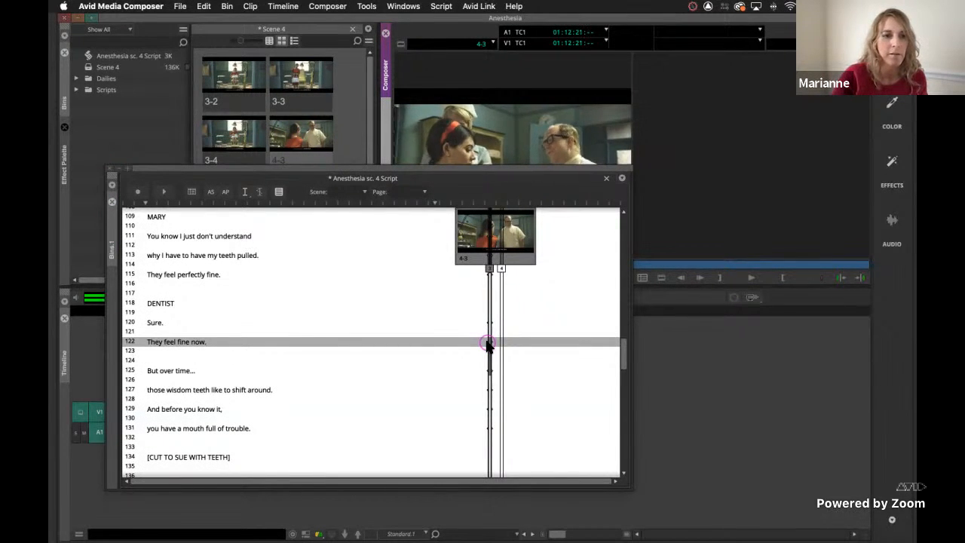
pyautogui.press('space')
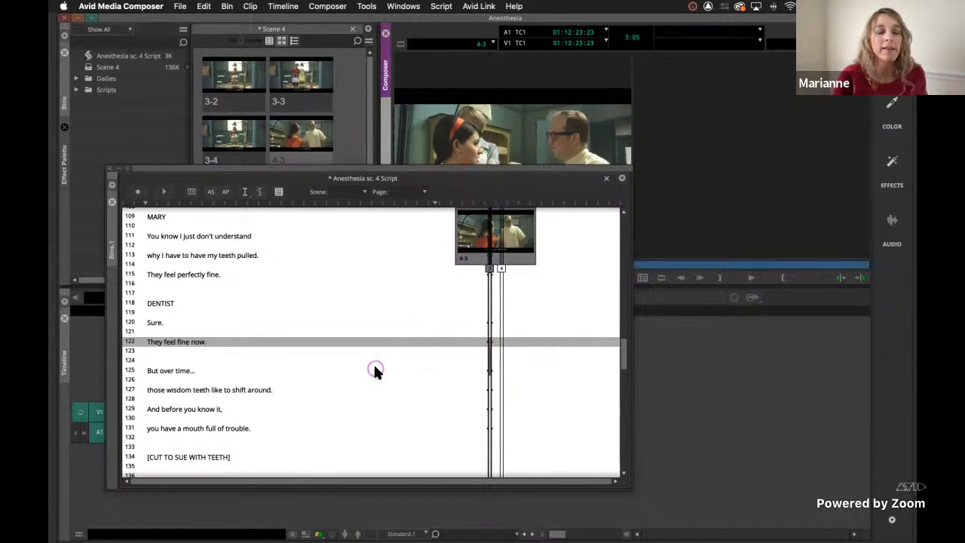
# Load take 2 of slate 3-2 at its "Oh!" script mark, move the script window clear of the source monitor, and play the clip.
pyautogui.scroll(20, 375, 368)
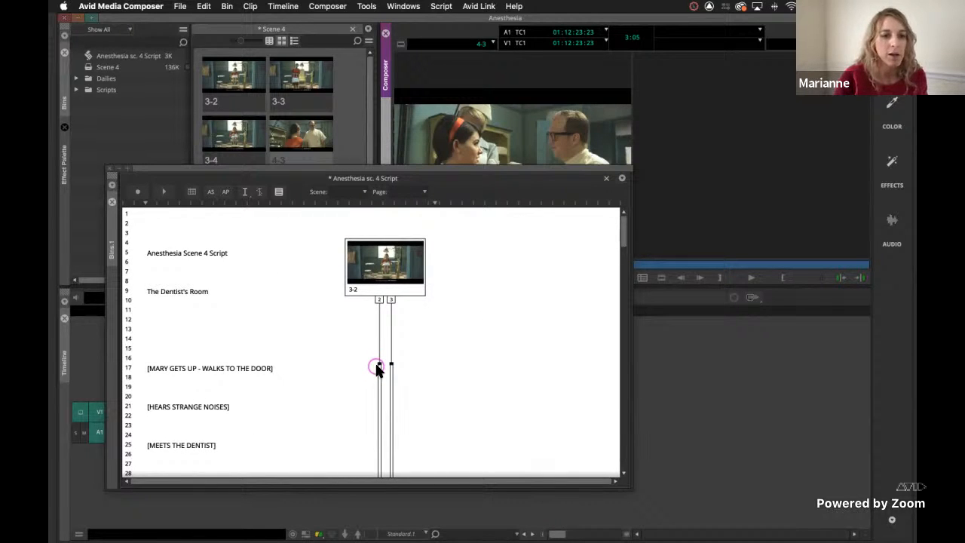
pyautogui.scroll(-1, 377, 368)
pyautogui.scroll(-8, 377, 369)
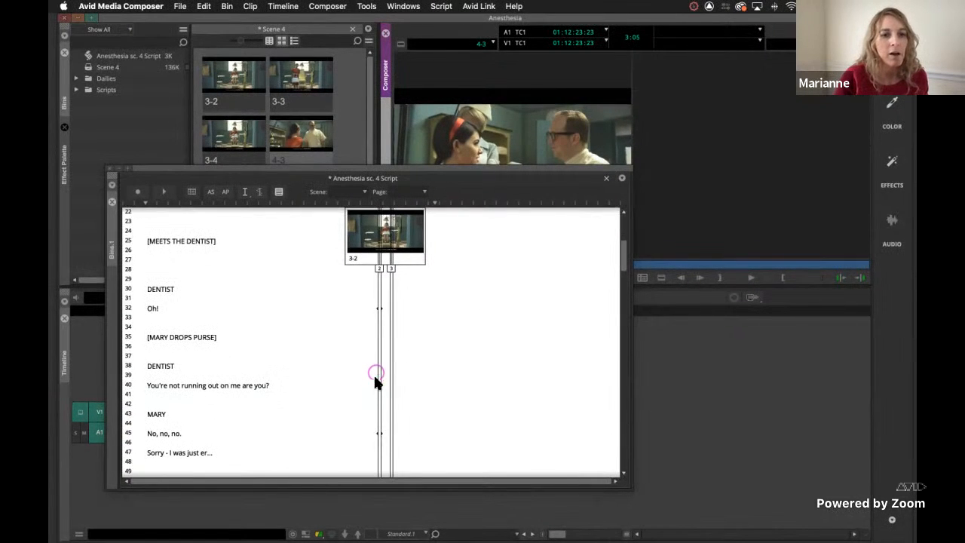
pyautogui.click(379, 386)
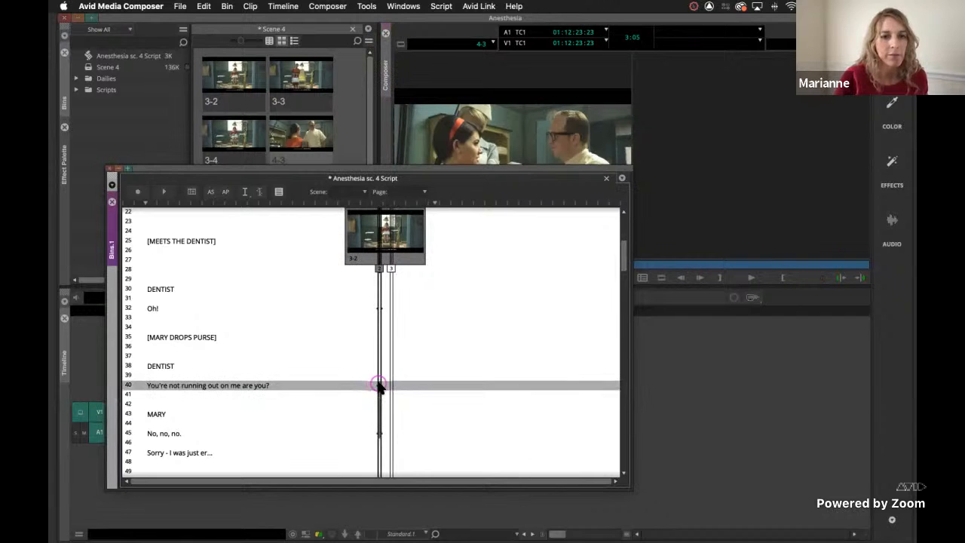
pyautogui.scroll(3, 377, 384)
pyautogui.click(376, 379)
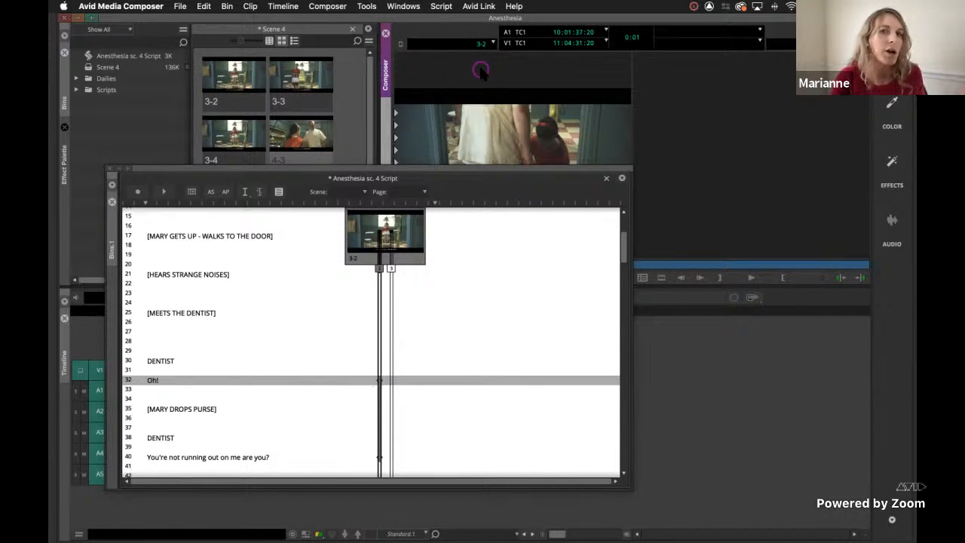
pyautogui.moveTo(477, 165); pyautogui.dragTo(468, 394)
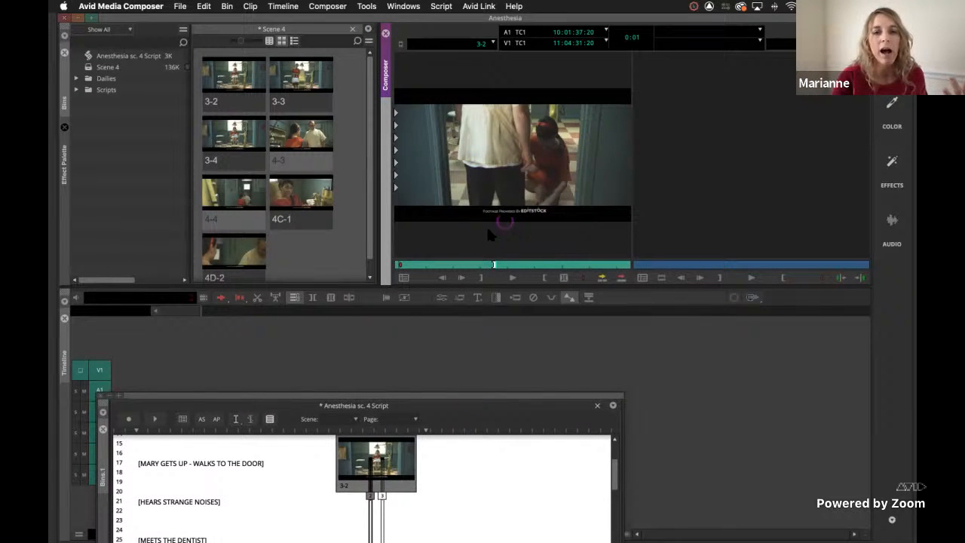
pyautogui.click(511, 277)
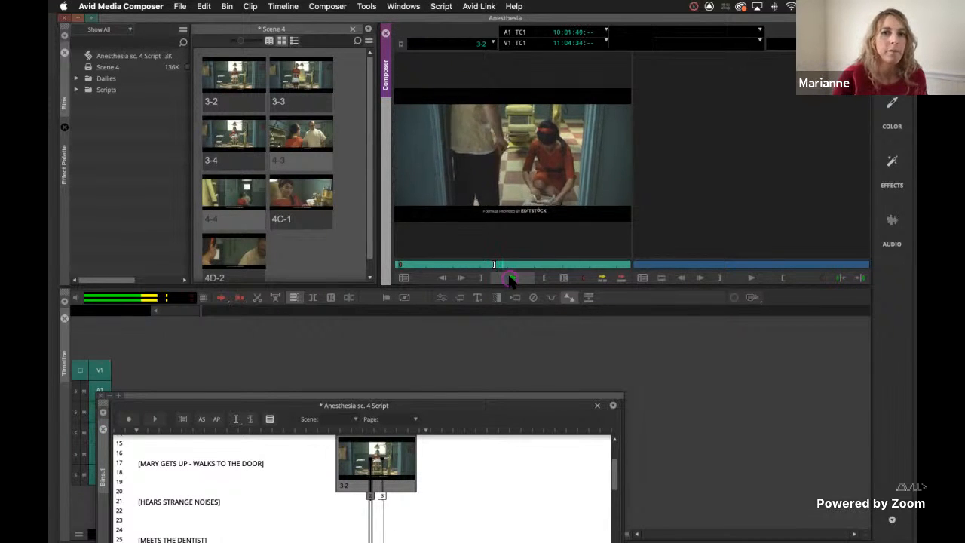
# Mark an out point after the "Oh!" moment in the slate 3-2 clip and overwrite the marked section into a new sequence.
pyautogui.click(512, 279)
pyautogui.press('o')
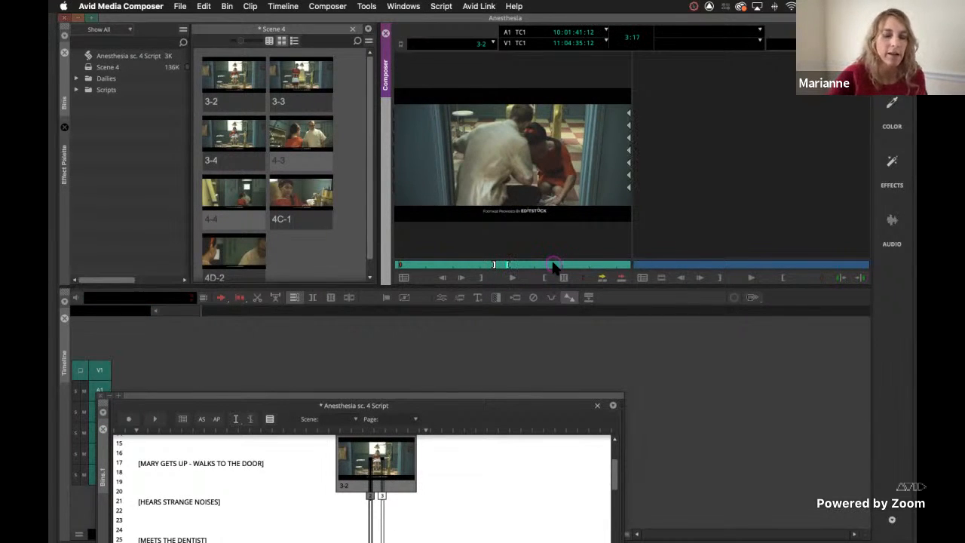
pyautogui.click(619, 279)
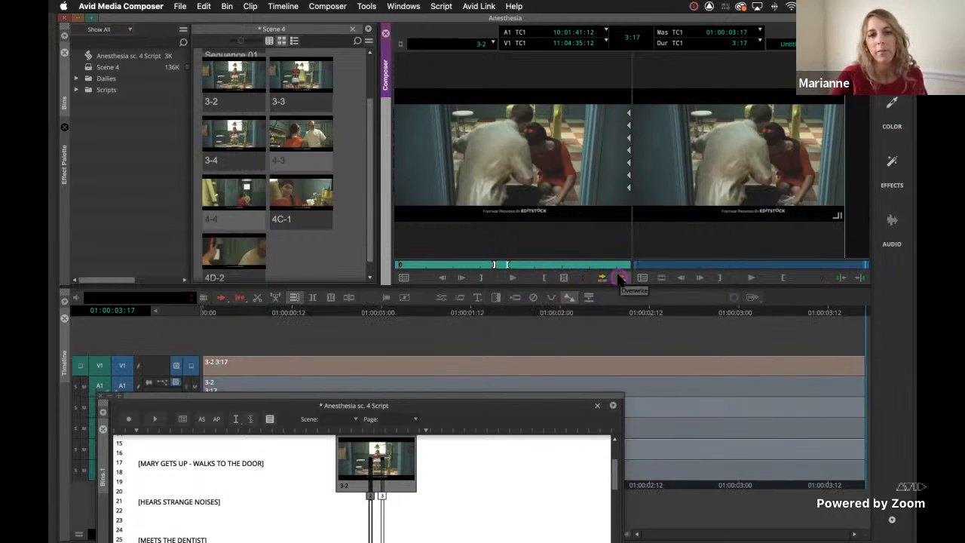
pyautogui.click(421, 394)
pyautogui.moveTo(431, 370); pyautogui.dragTo(469, 105)
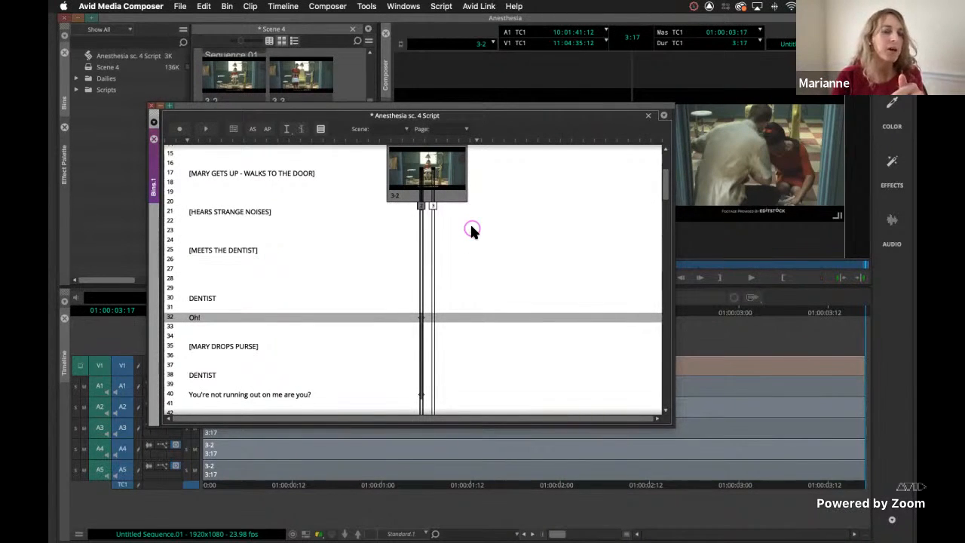
# Load take 3 of slate 3-3 from the script, uncover the source monitor, and skim through the clip's opening action.
pyautogui.click(433, 205)
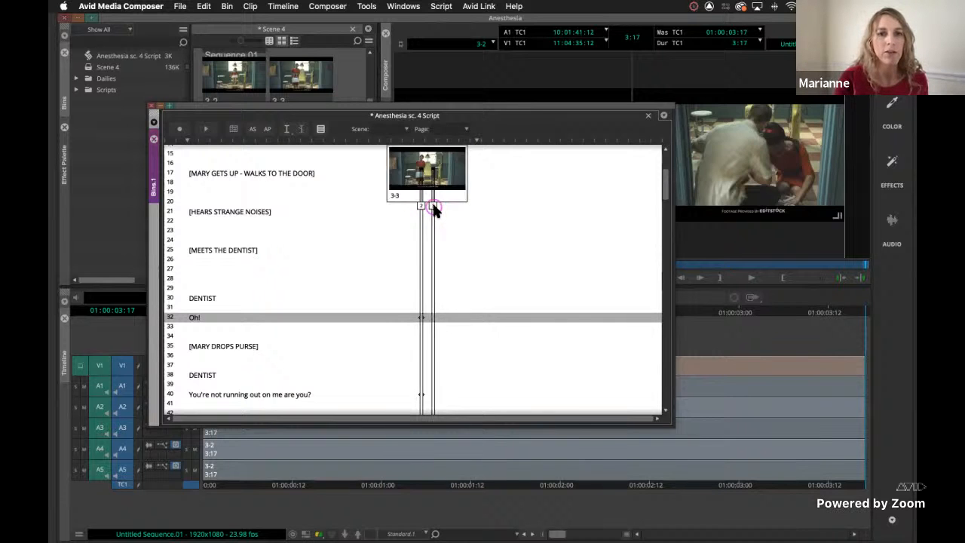
pyautogui.click(433, 209)
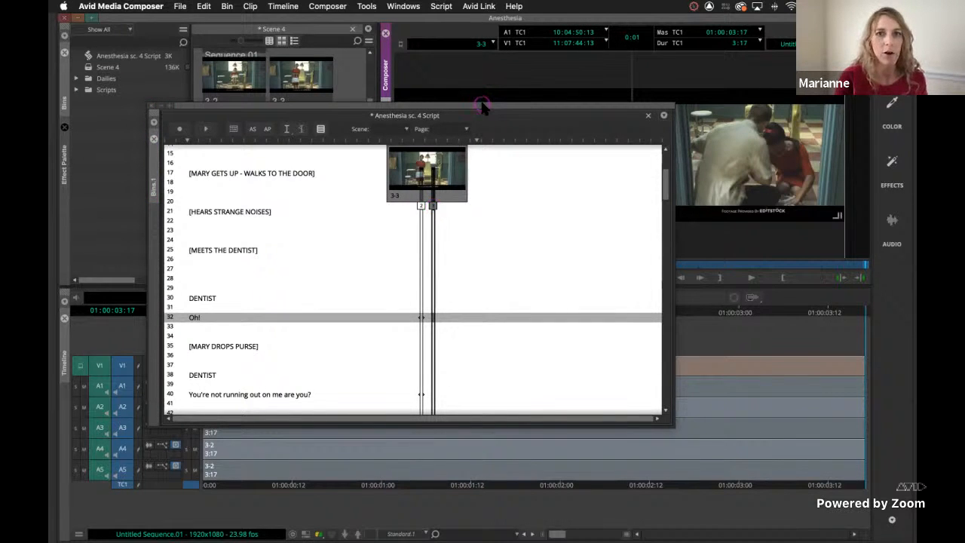
pyautogui.moveTo(483, 108); pyautogui.dragTo(467, 294)
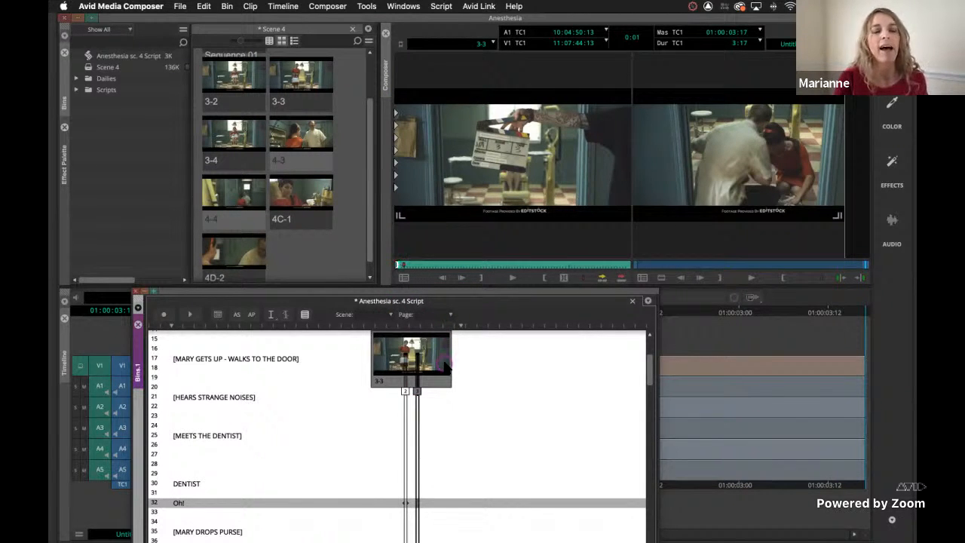
pyautogui.click(443, 265)
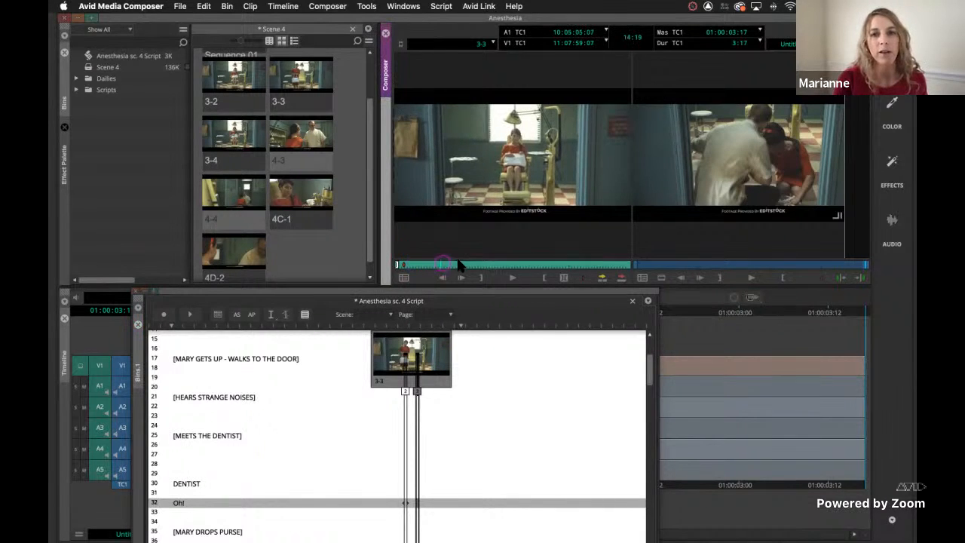
pyautogui.click(382, 265)
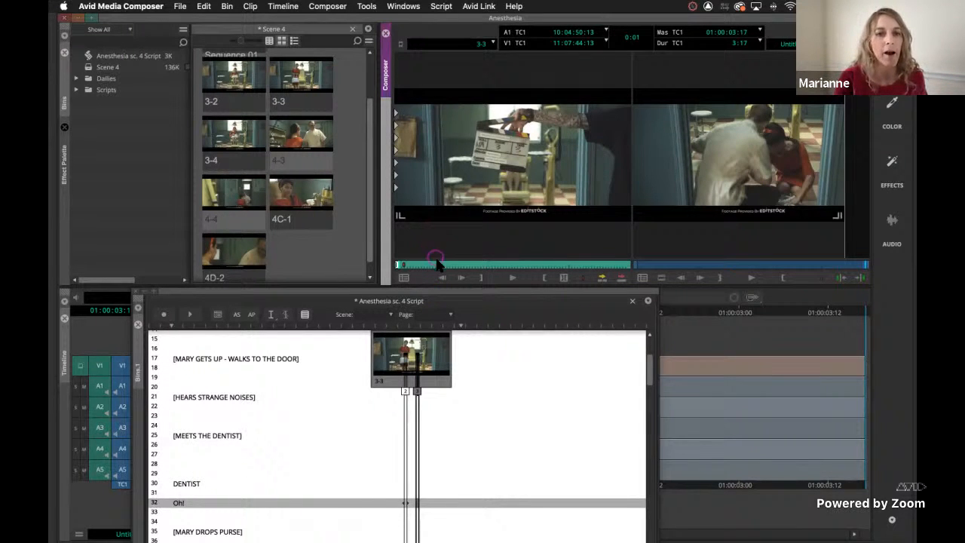
pyautogui.moveTo(462, 265); pyautogui.dragTo(490, 265)
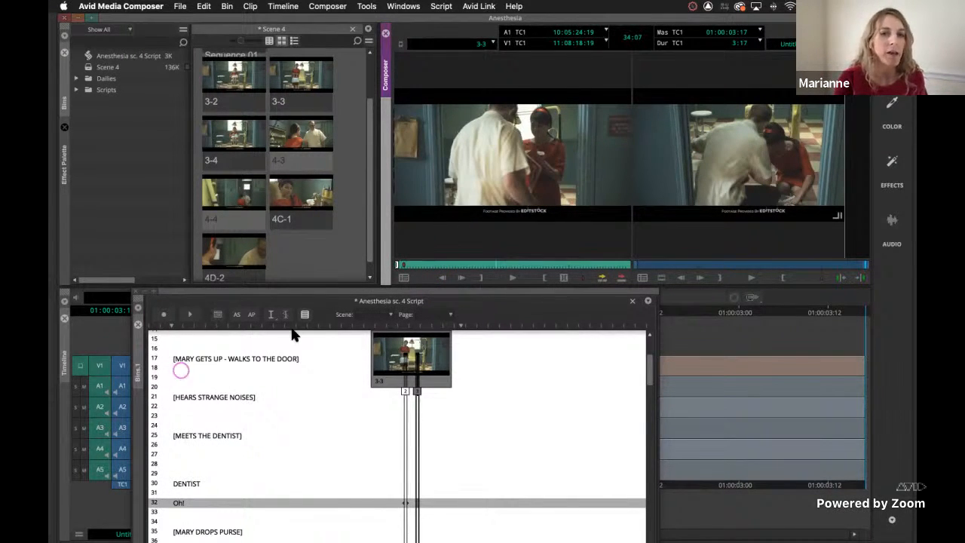
# Try recording script marks in real time for take 3 of slate 3-3.
pyautogui.moveTo(412, 291); pyautogui.dragTo(407, 132)
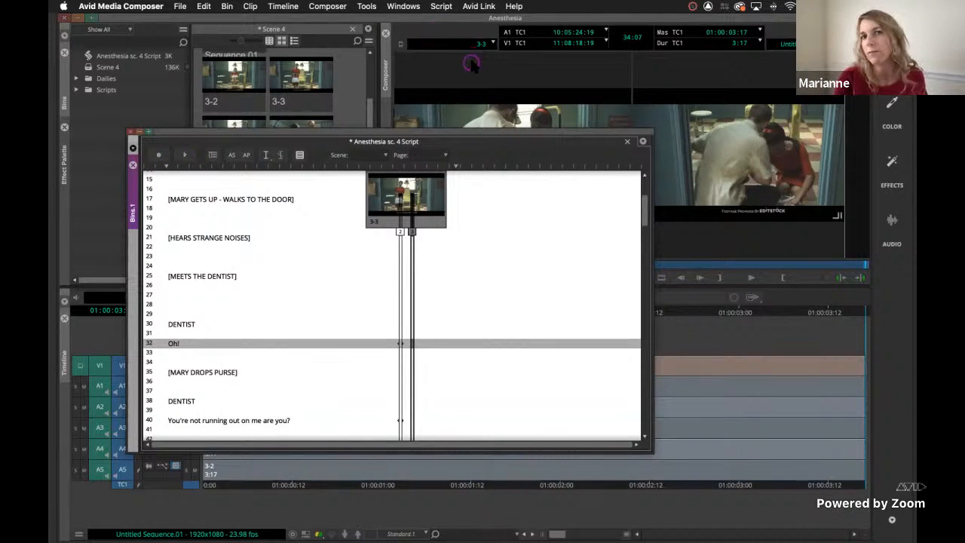
pyautogui.click(159, 157)
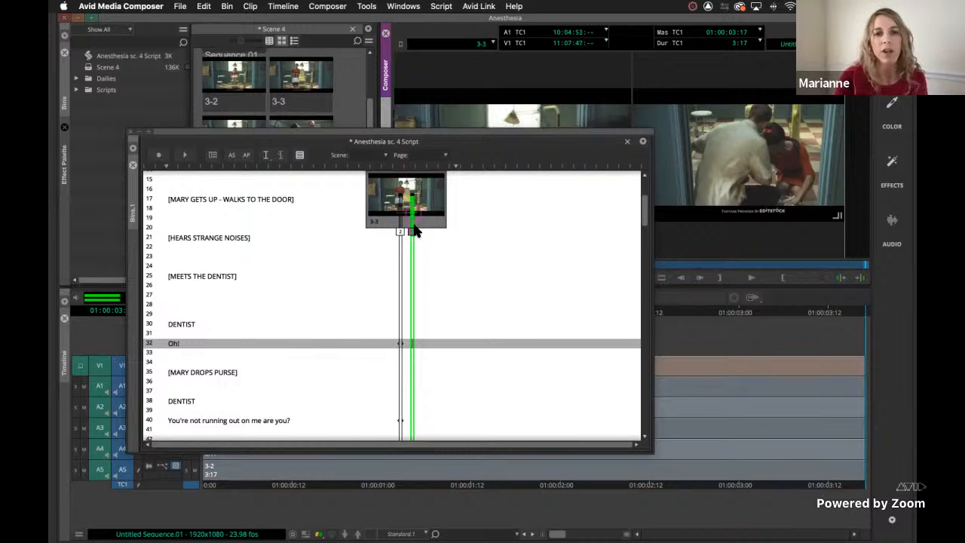
pyautogui.click(415, 326)
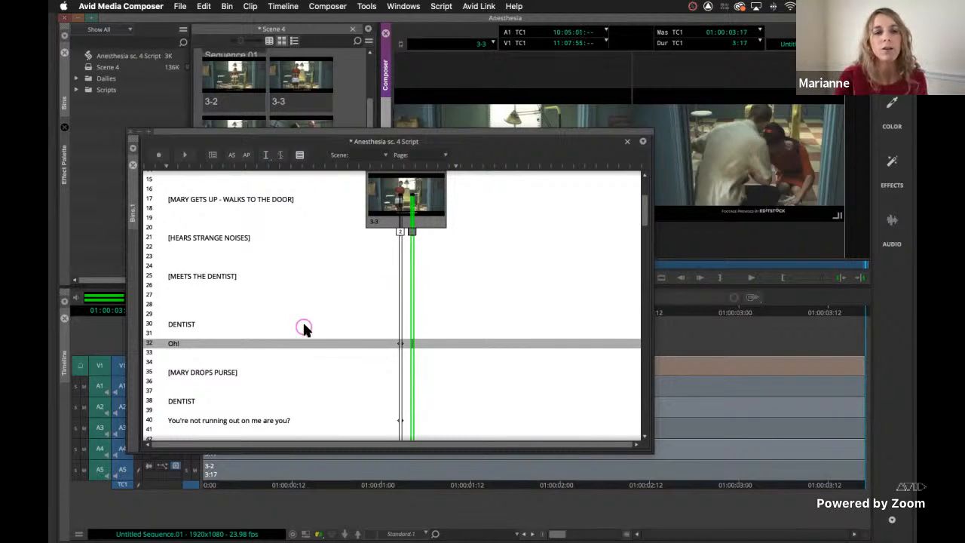
pyautogui.click(461, 312)
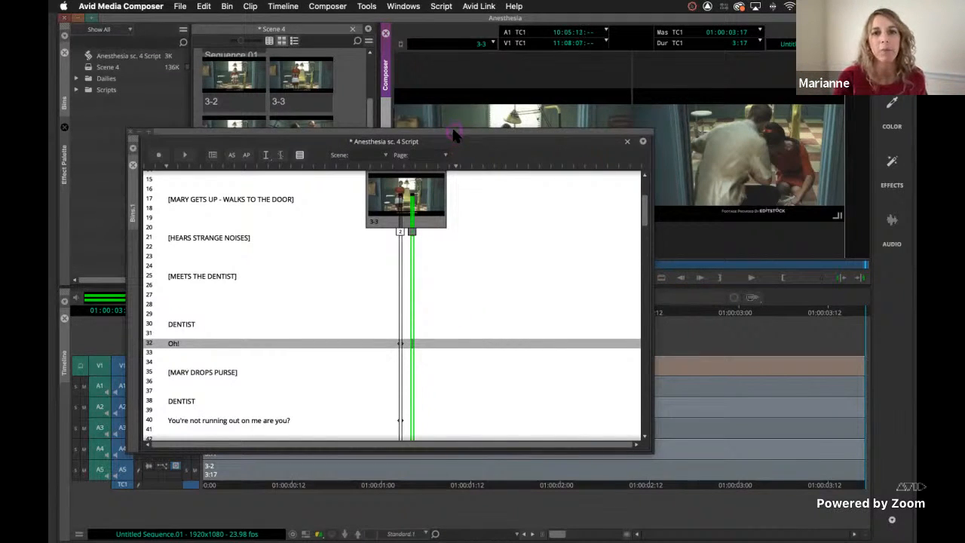
pyautogui.moveTo(454, 134); pyautogui.dragTo(458, 245)
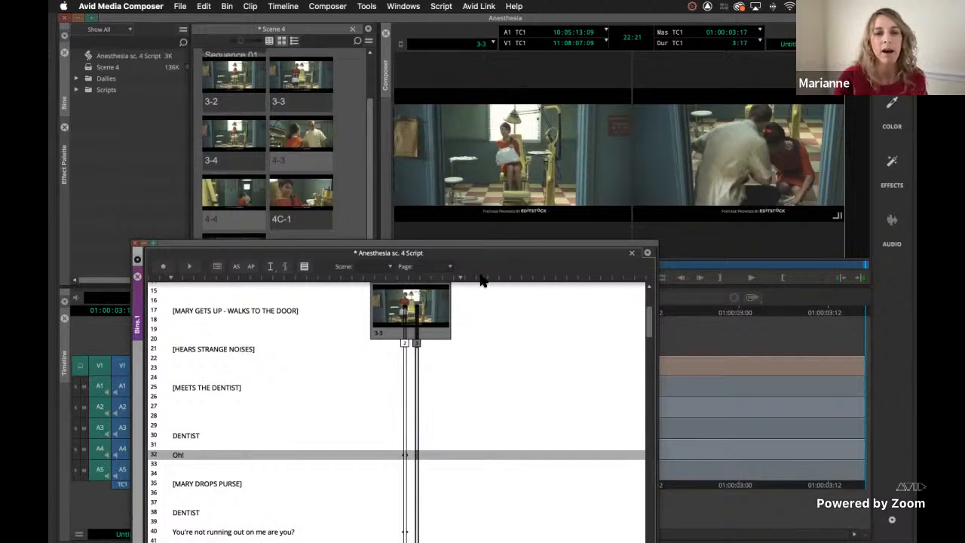
pyautogui.click(163, 266)
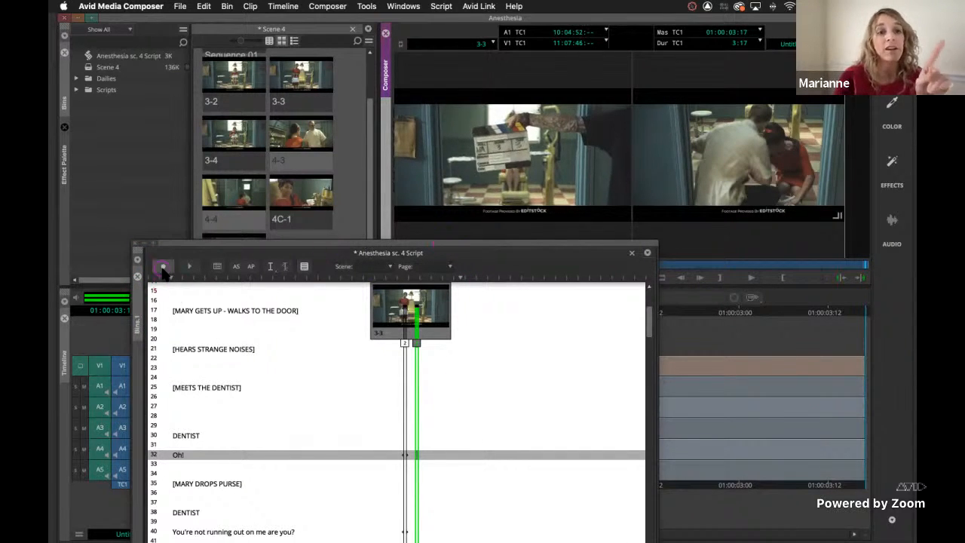
pyautogui.click(317, 227)
pyautogui.moveTo(311, 242); pyautogui.dragTo(275, 75)
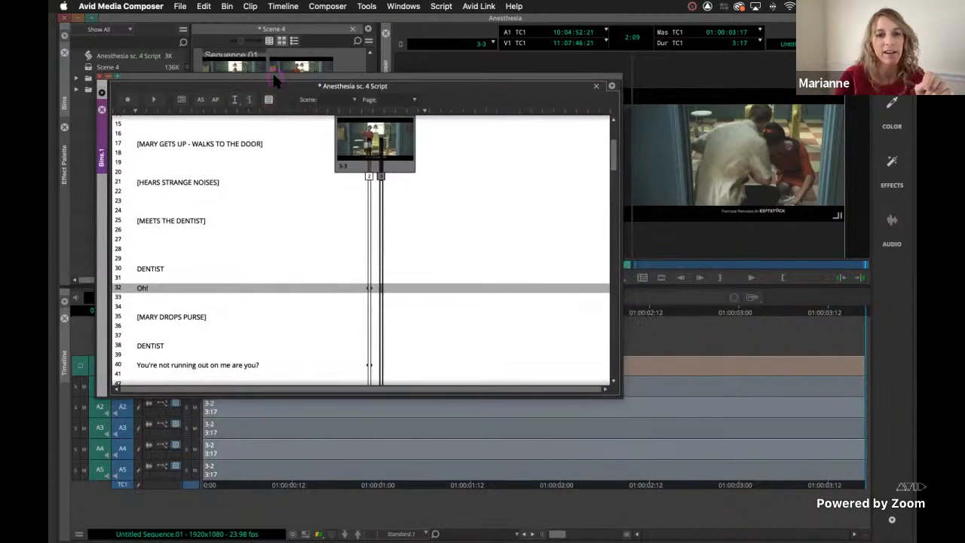
# Load take 4 of slate 4-4 from the script and start recording its script marks in real time.
pyautogui.scroll(-5, 470, 318)
pyautogui.scroll(-5, 469, 318)
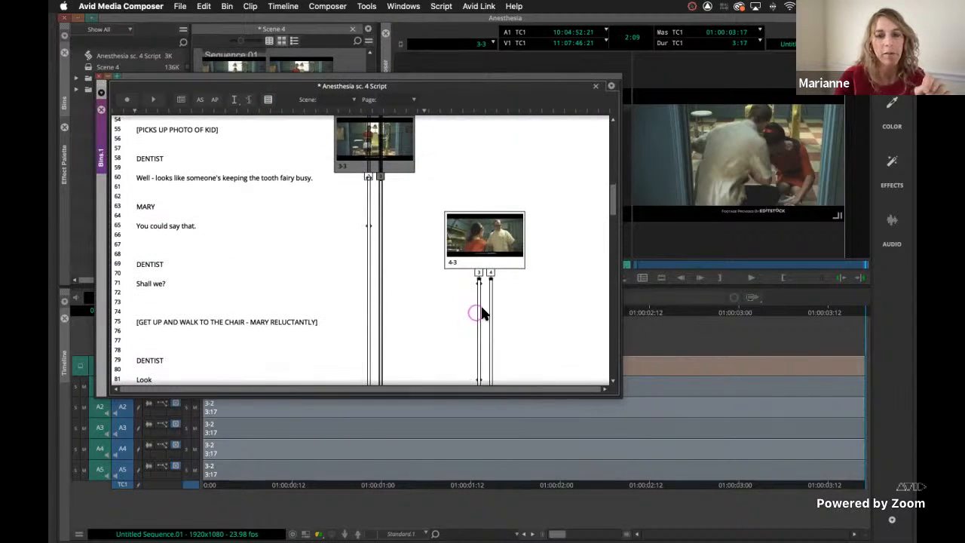
pyautogui.doubleClick(491, 285)
pyautogui.click(453, 72)
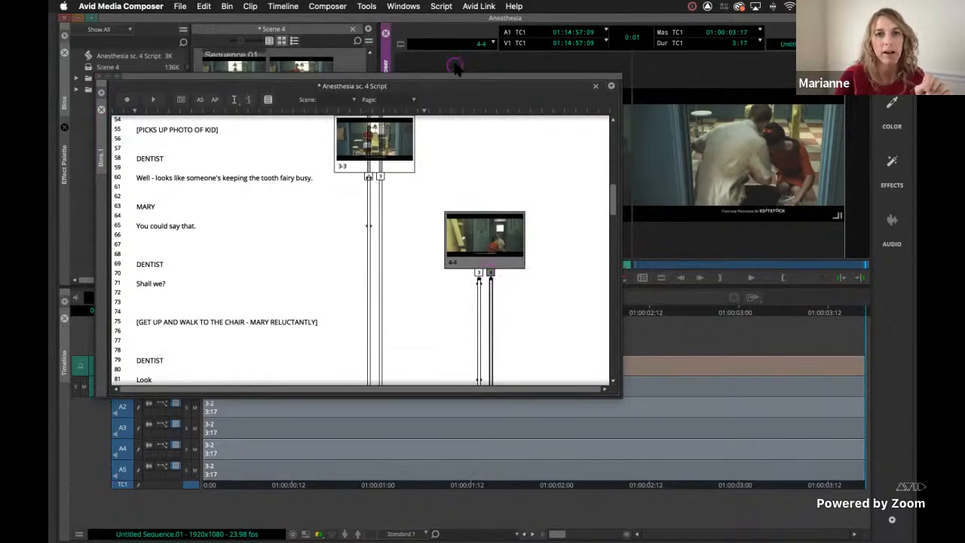
pyautogui.click(454, 77)
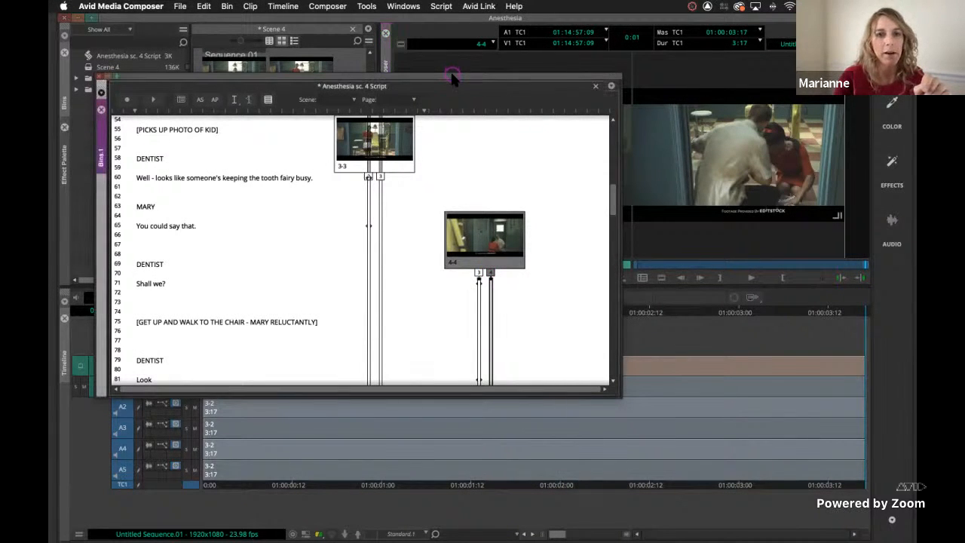
pyautogui.scroll(-2, 585, 302)
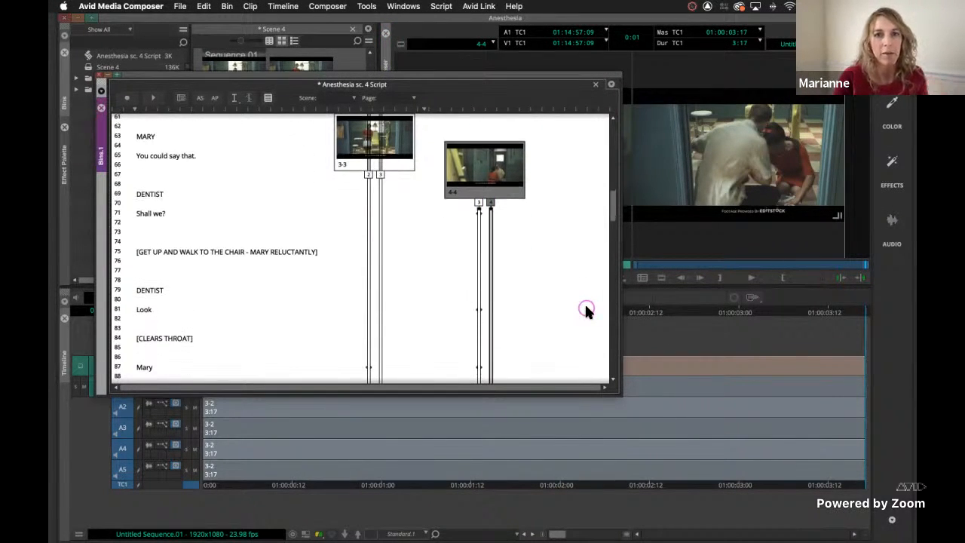
pyautogui.press('space')
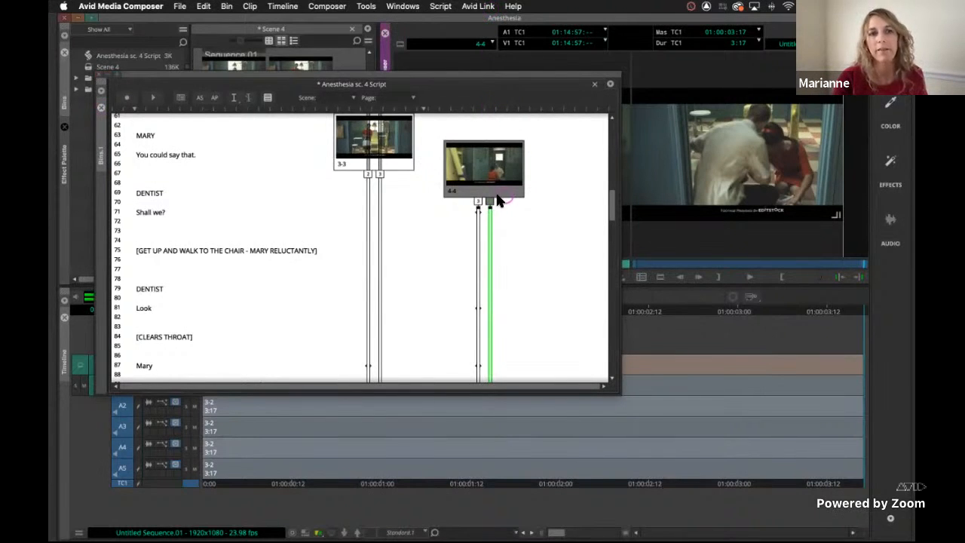
pyautogui.click(125, 98)
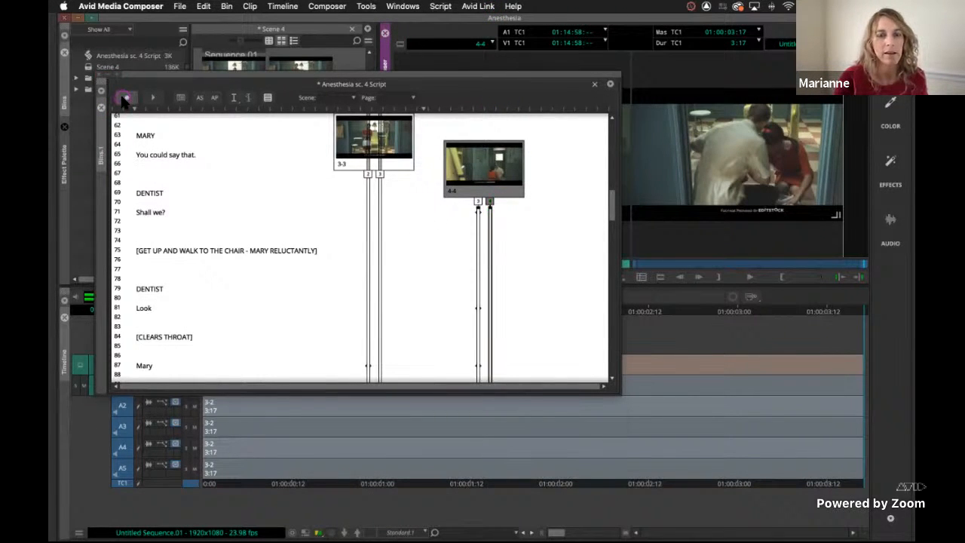
pyautogui.click(492, 225)
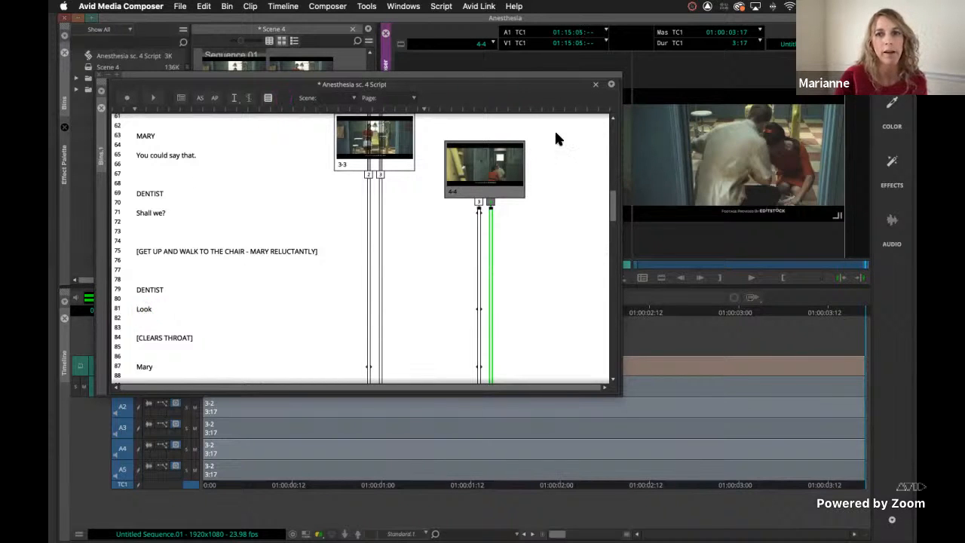
# Mark take 4 of slate 4-4 at "Look", "I know visiting the dentist has gotta be frightening." and "But I assure you we're not monsters." during playback.
pyautogui.click(155, 330)
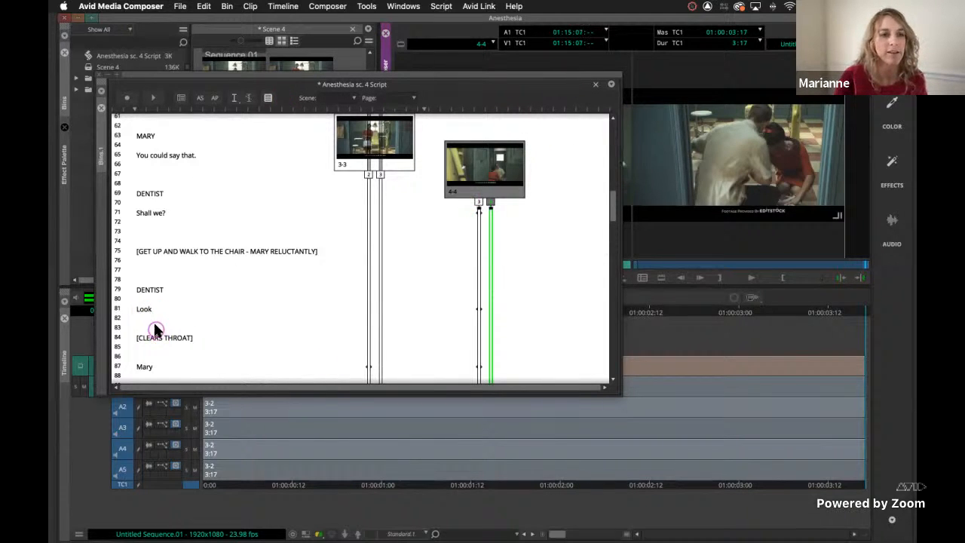
pyautogui.click(244, 333)
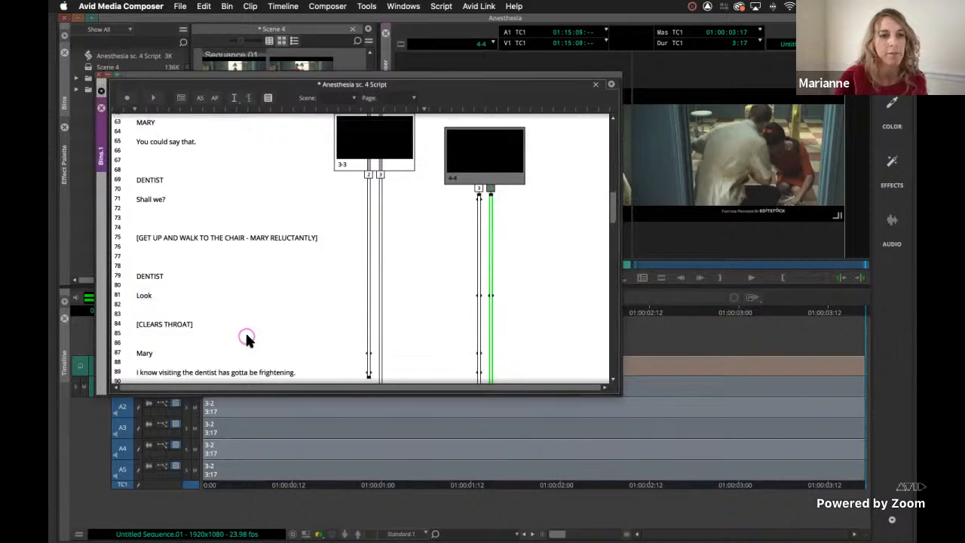
pyautogui.click(189, 315)
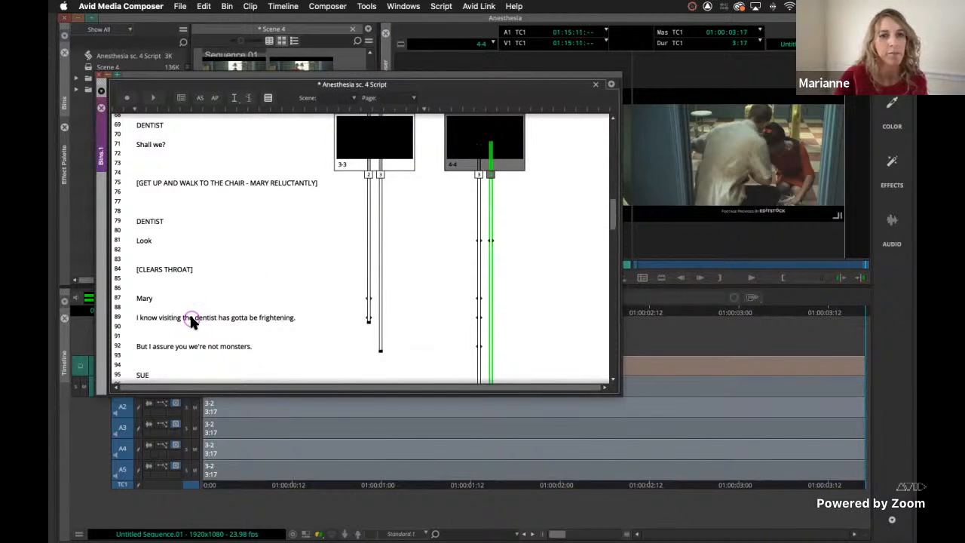
pyautogui.click(195, 345)
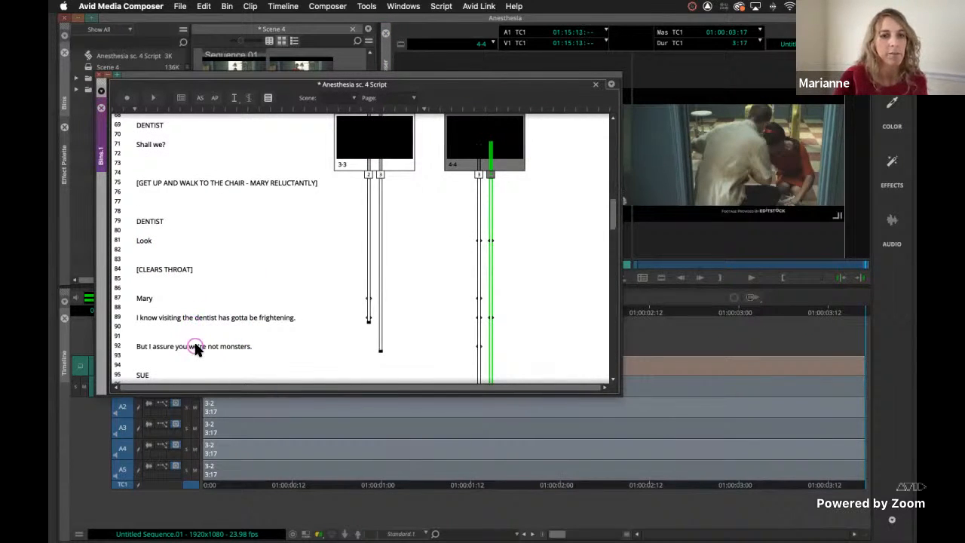
pyautogui.click(469, 290)
pyautogui.click(215, 322)
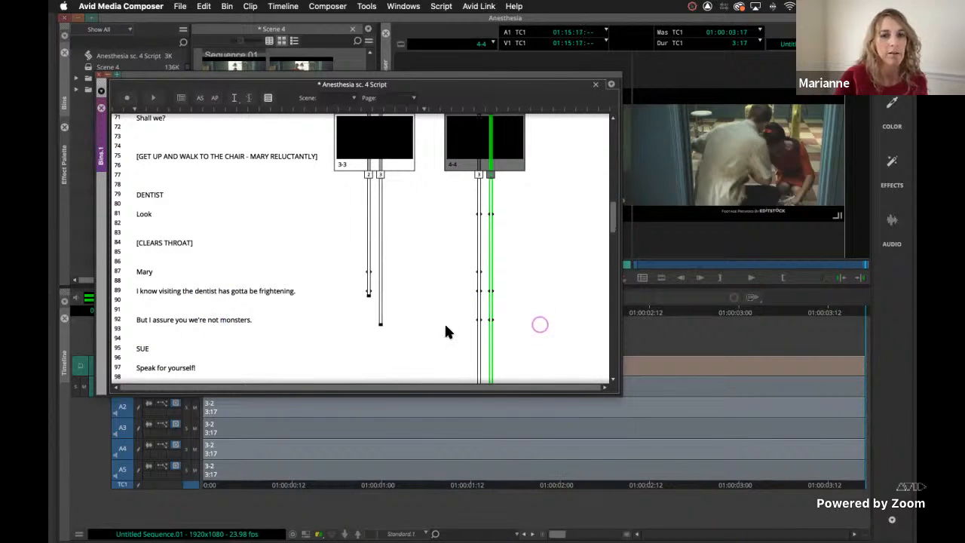
# Mark take 4 of slate 4-4 at "Speak for yourself!" and "Sue - this is Mary;" during playback, and stop recording marks.
pyautogui.scroll(-3, 323, 352)
pyautogui.click(254, 299)
pyautogui.click(176, 298)
pyautogui.click(176, 300)
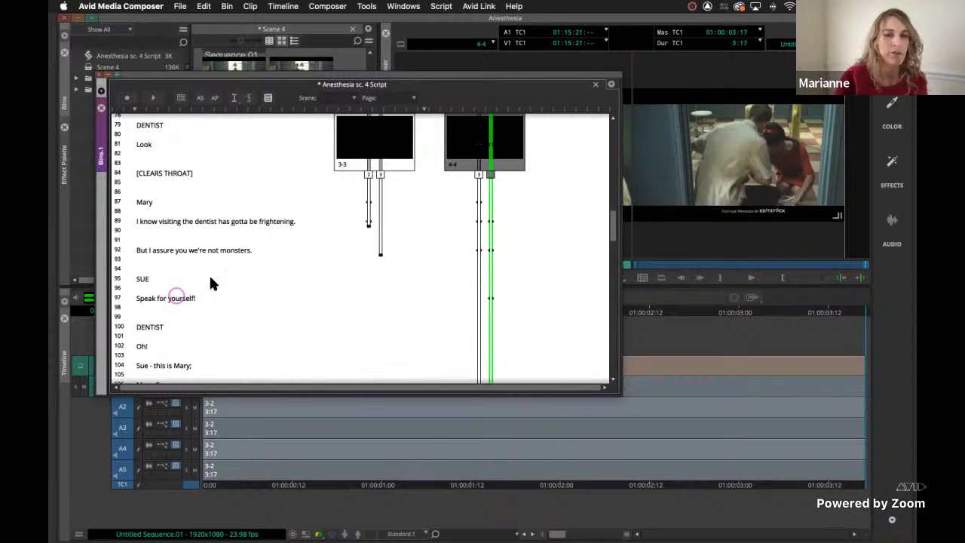
pyautogui.click(170, 367)
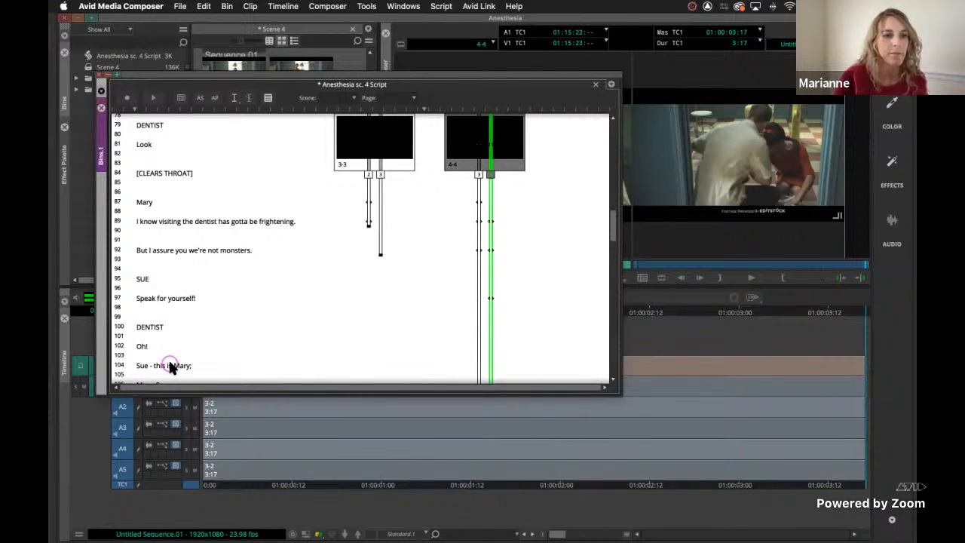
pyautogui.click(267, 312)
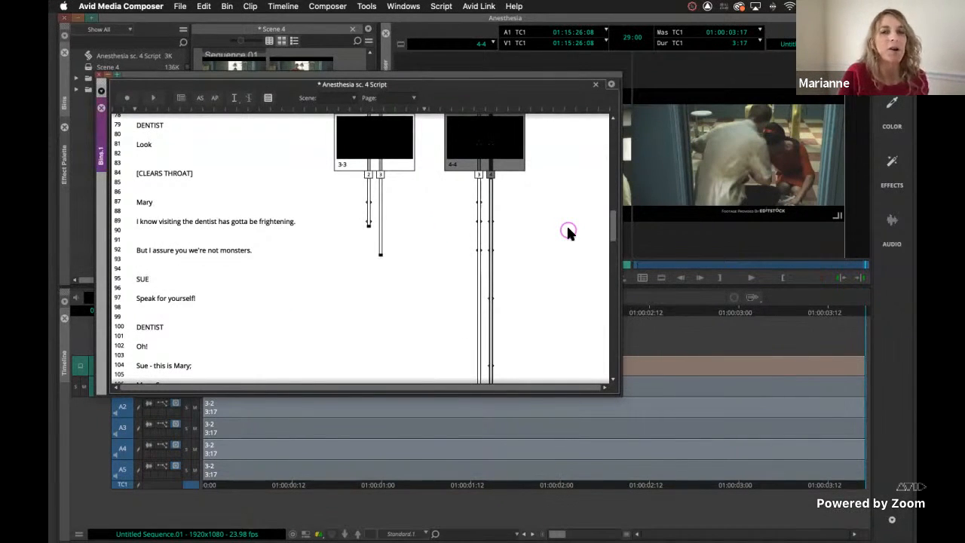
# Load take 4 of slate 4-4 at its "Look" script mark and move the script window clear of the source monitor.
pyautogui.scroll(5, 407, 256)
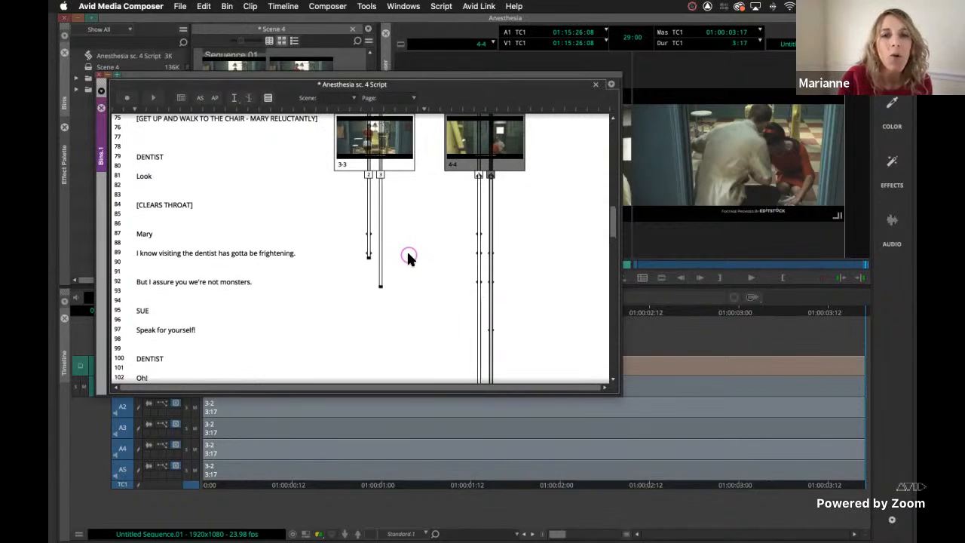
pyautogui.scroll(4, 407, 257)
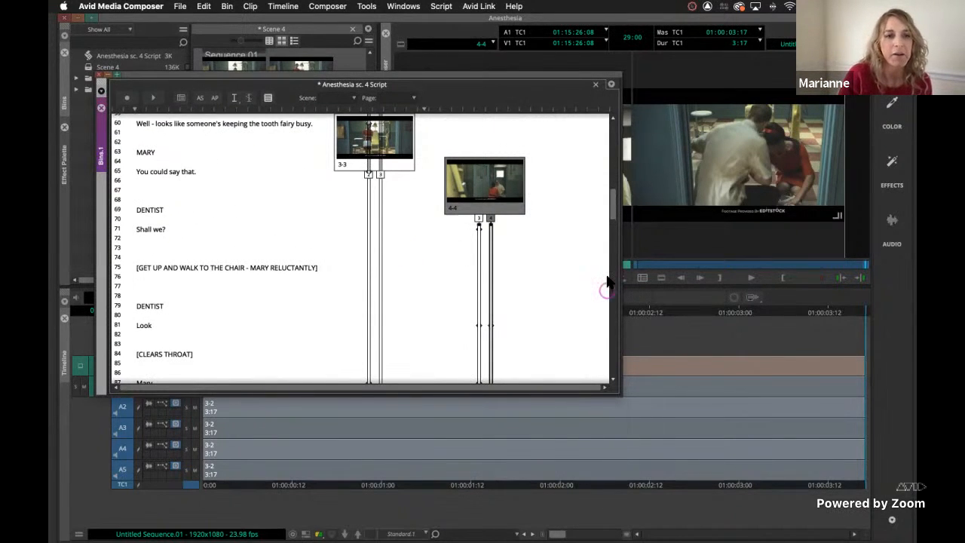
pyautogui.click(490, 326)
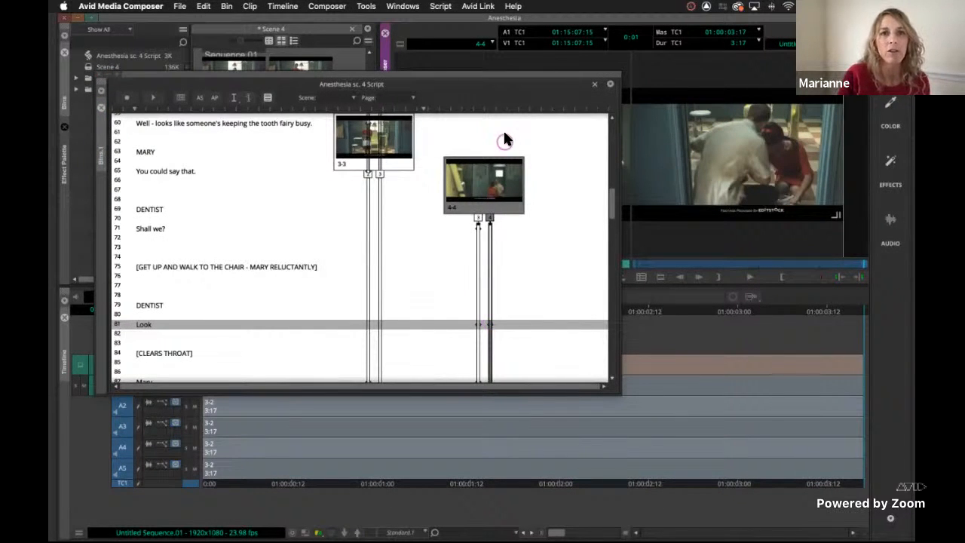
pyautogui.moveTo(468, 89); pyautogui.dragTo(477, 209)
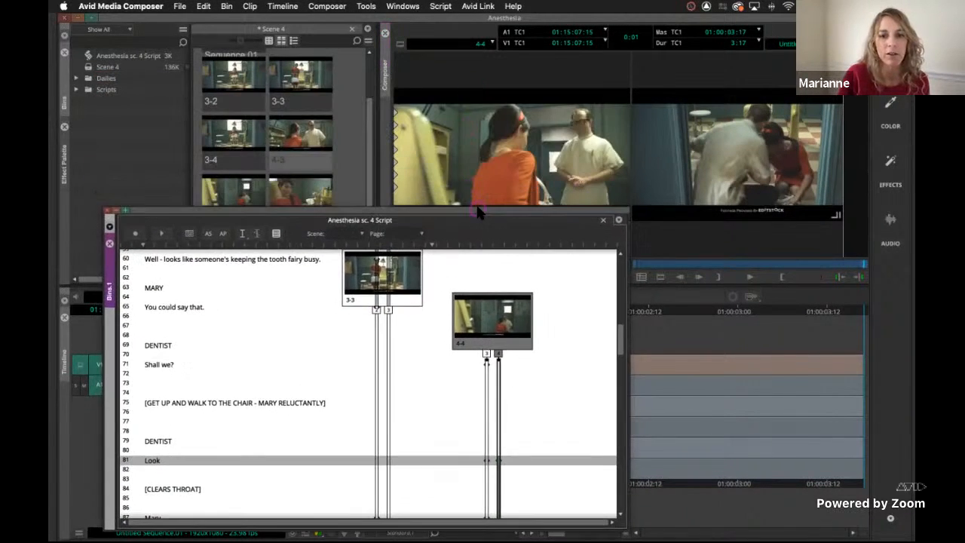
# Check take 4 of slate 4-4 from its marks at "Look", "But I assure you we're not monsters." and "Sue - this is Mary;".
pyautogui.press('space')
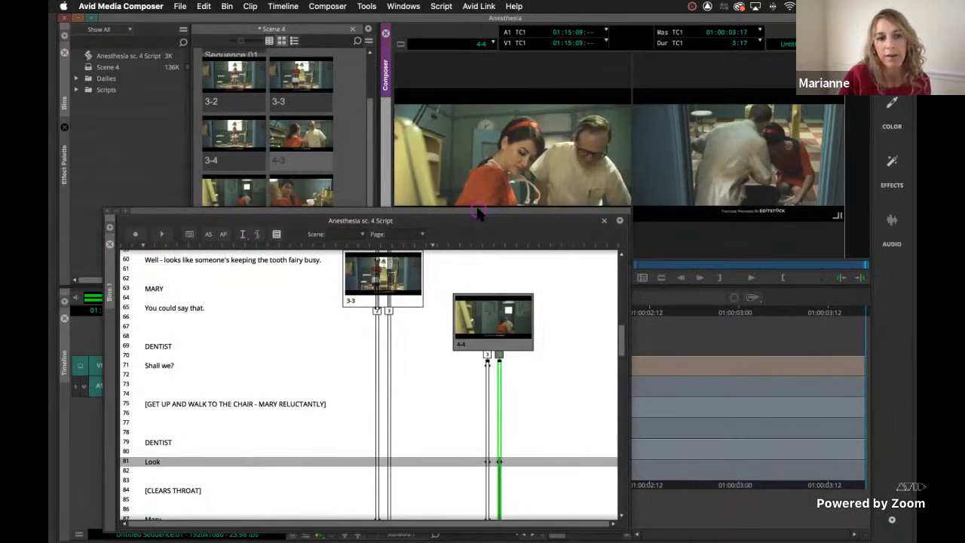
pyautogui.scroll(-3, 168, 469)
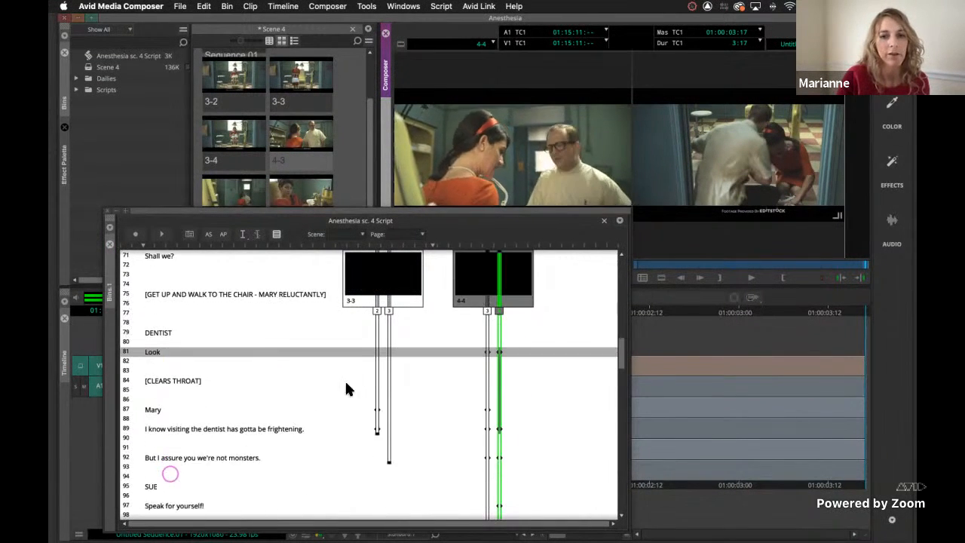
pyautogui.press('space')
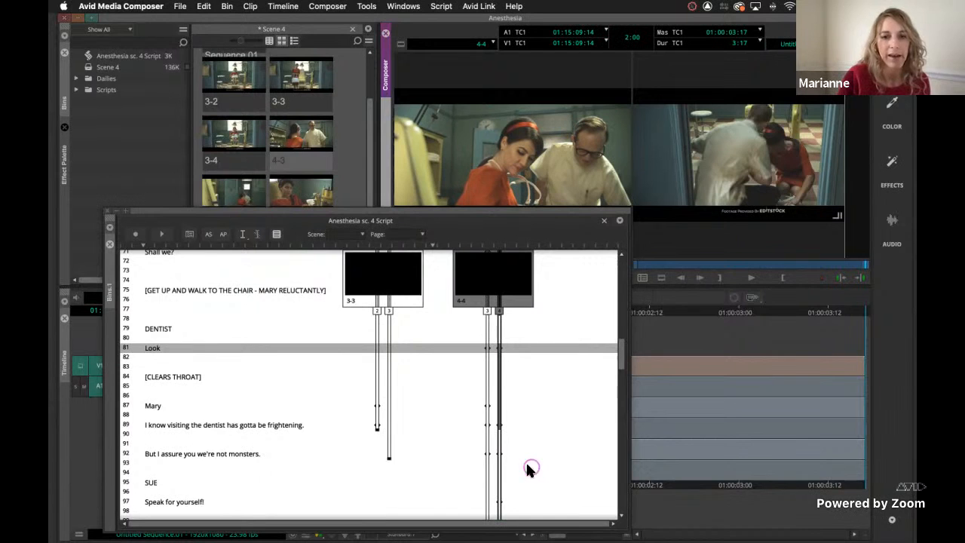
pyautogui.click(499, 453)
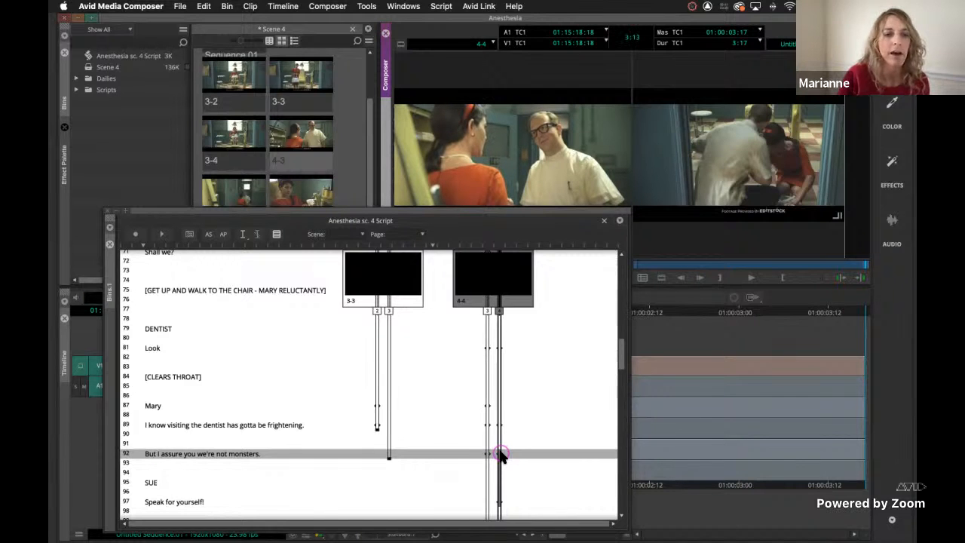
pyautogui.scroll(-2, 502, 453)
pyautogui.scroll(-4, 501, 453)
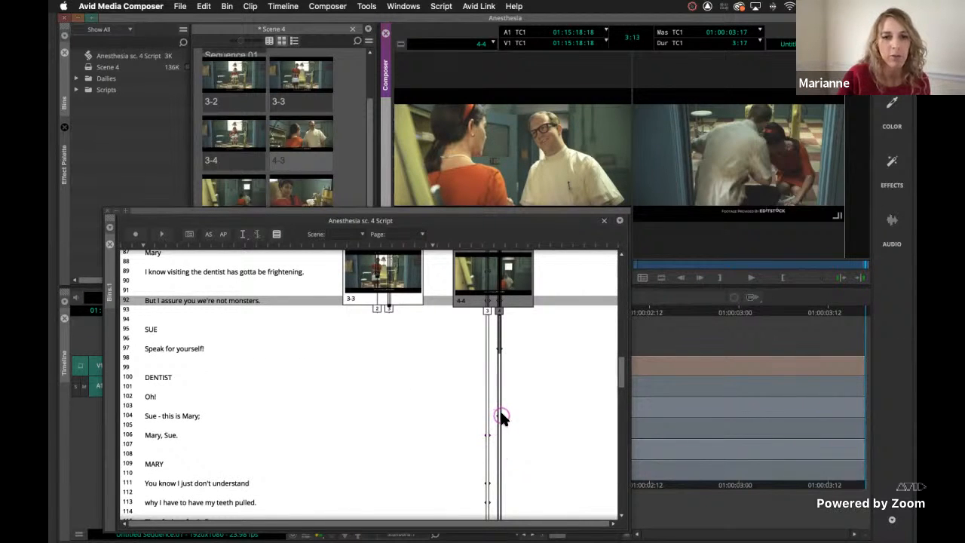
pyautogui.click(501, 417)
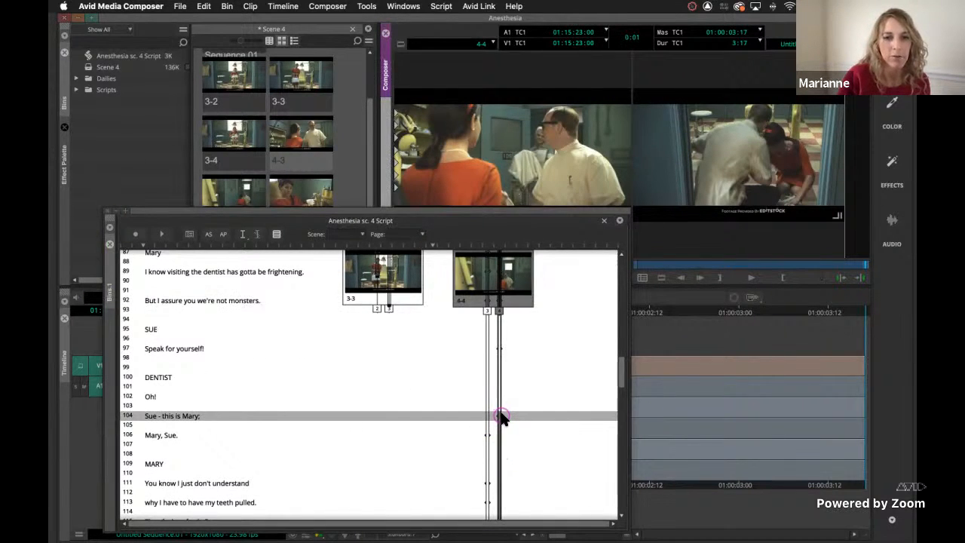
pyautogui.press('space')
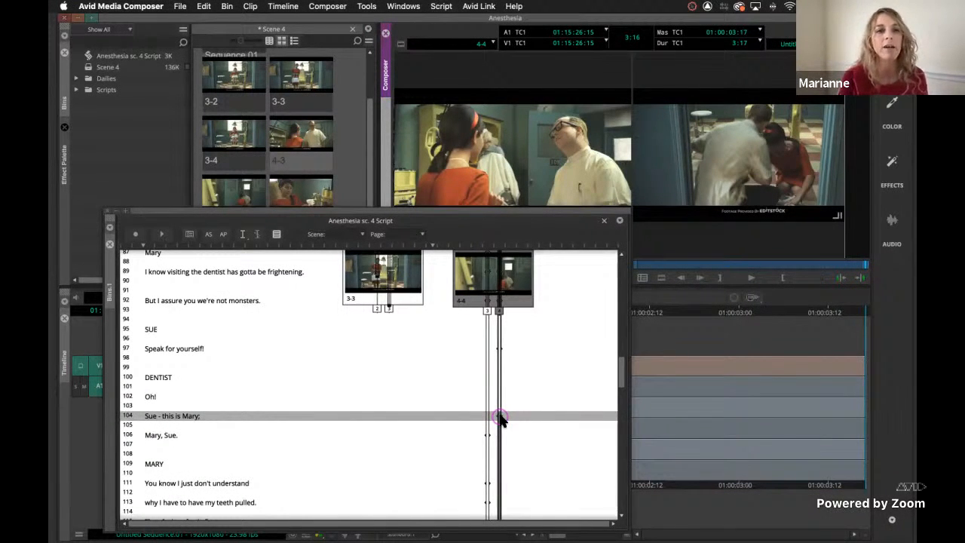
pyautogui.click(409, 321)
pyautogui.click(135, 236)
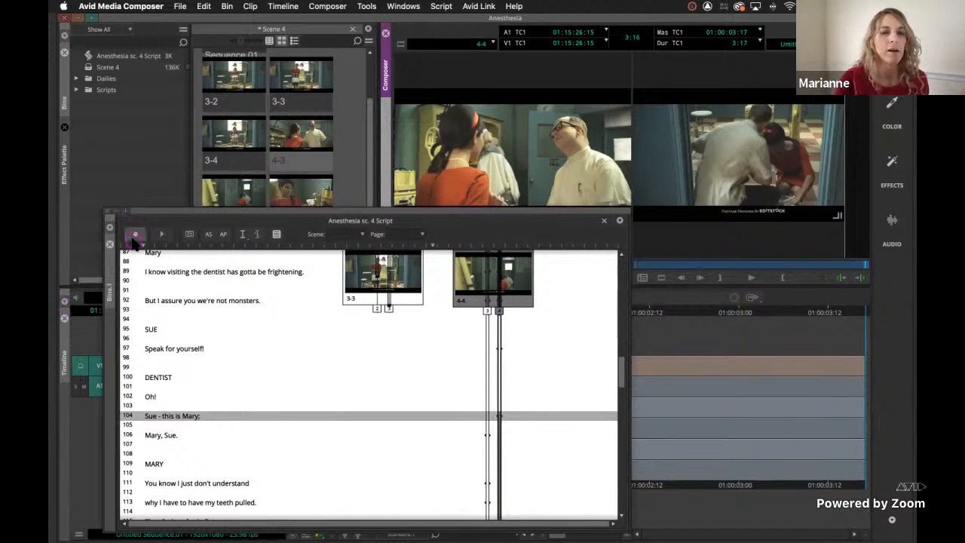
pyautogui.click(213, 416)
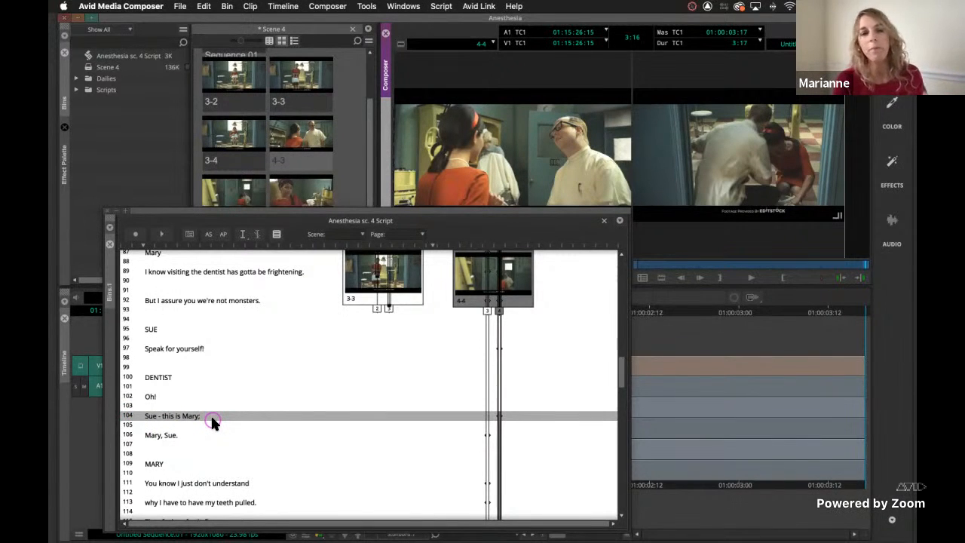
# Close the current script and open the Lesson 5 Anesthesia sc. 4 Script from the Scripts folder in its own window.
pyautogui.click(123, 110)
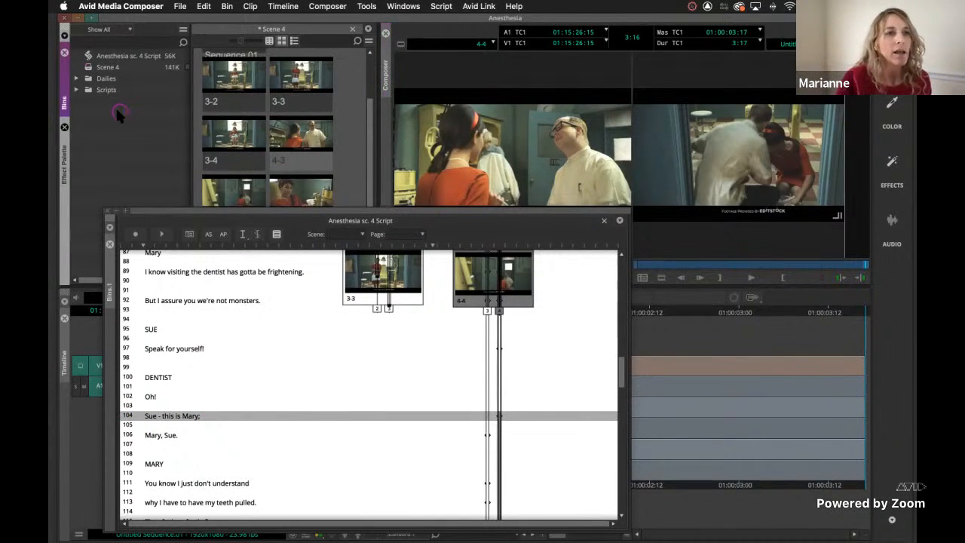
pyautogui.click(76, 89)
pyautogui.click(103, 101)
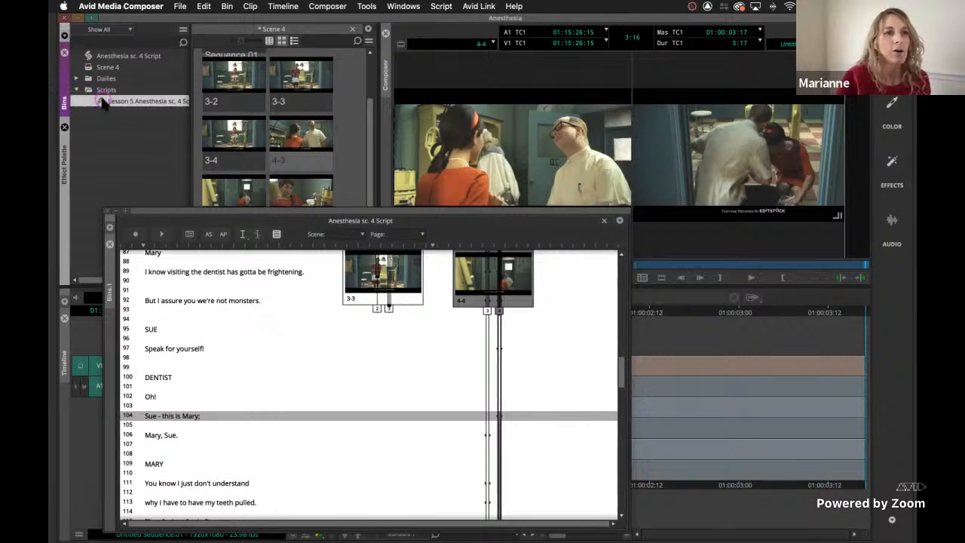
pyautogui.doubleClick(103, 101)
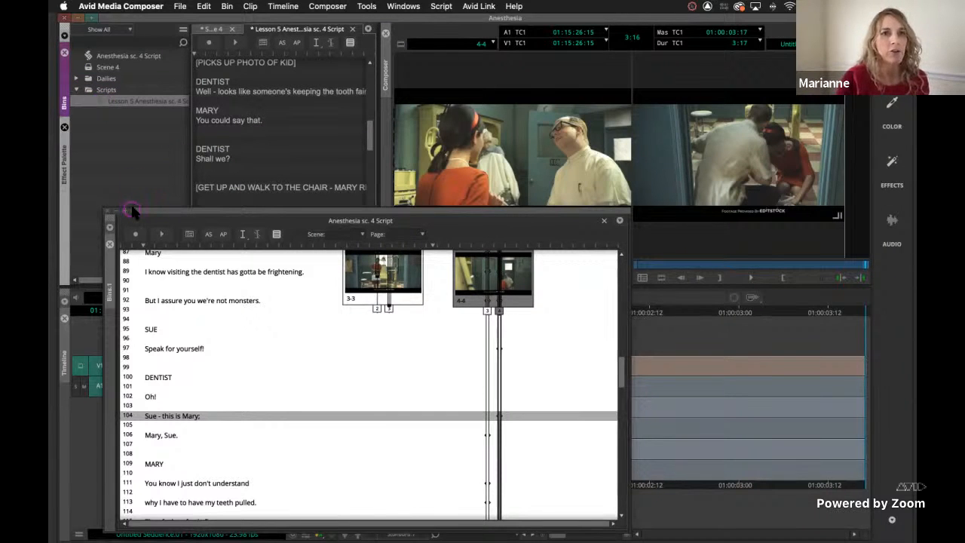
pyautogui.click(353, 29)
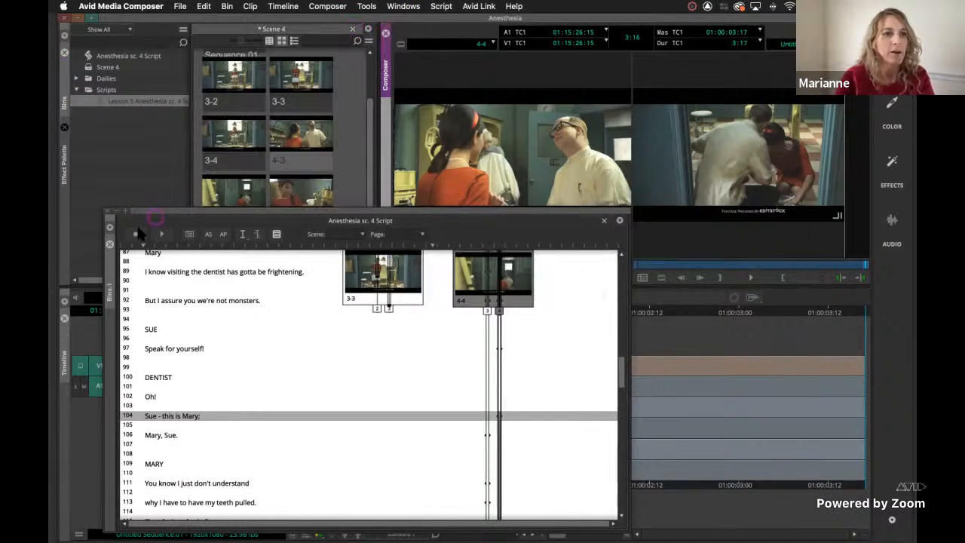
pyautogui.click(107, 212)
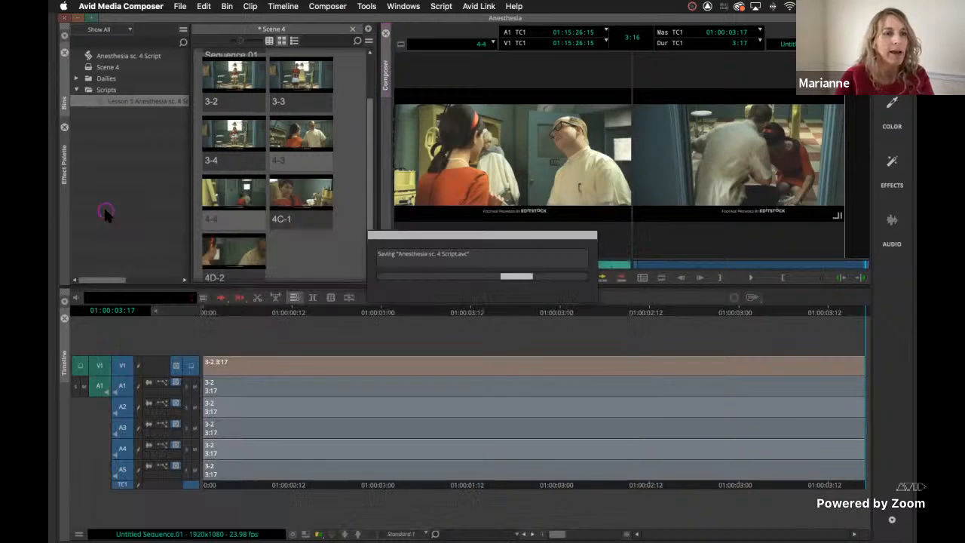
pyautogui.doubleClick(103, 101)
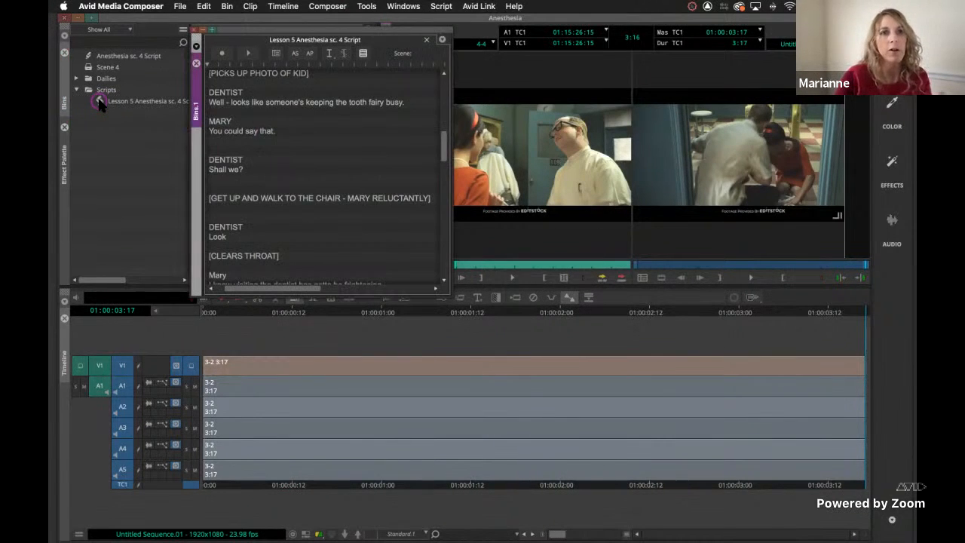
# Give the Lesson 5 script a white background and enlarge its window to show the lined takes beside the text.
pyautogui.rightClick(392, 234)
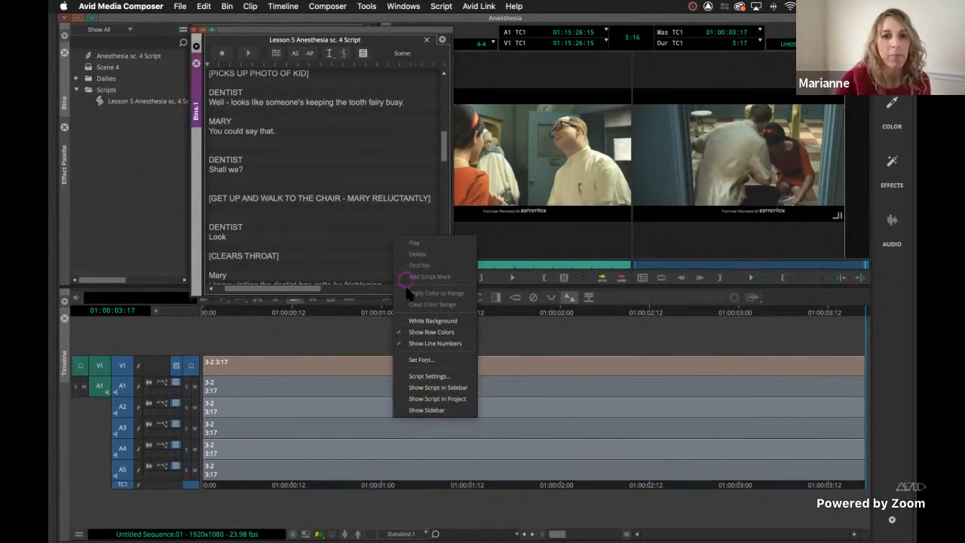
pyautogui.click(413, 320)
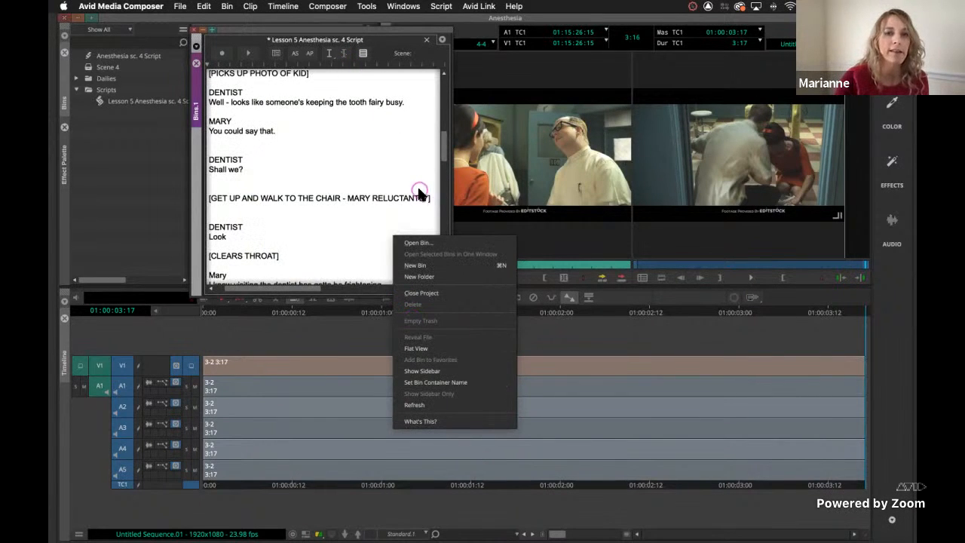
pyautogui.moveTo(448, 291); pyautogui.dragTo(825, 478)
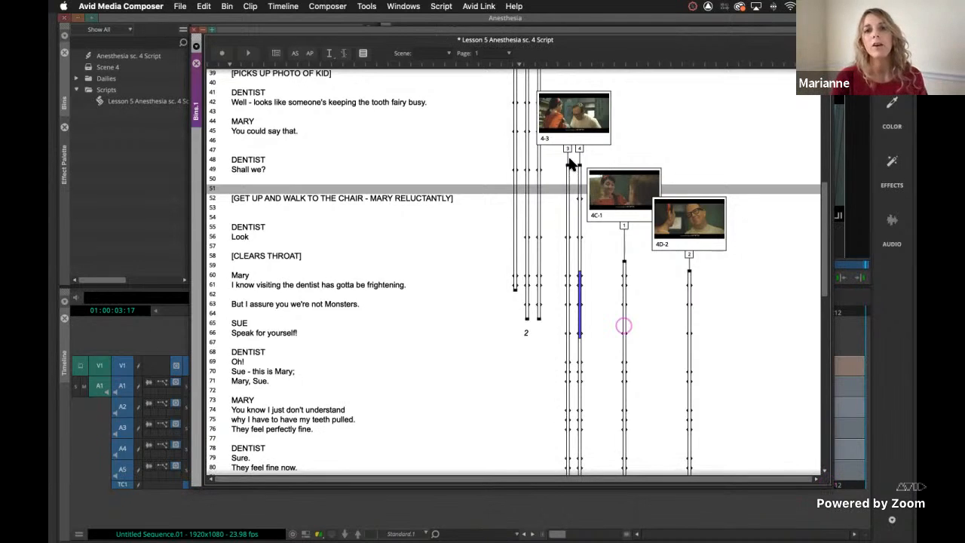
pyautogui.scroll(10, 566, 164)
pyautogui.scroll(-10, 568, 161)
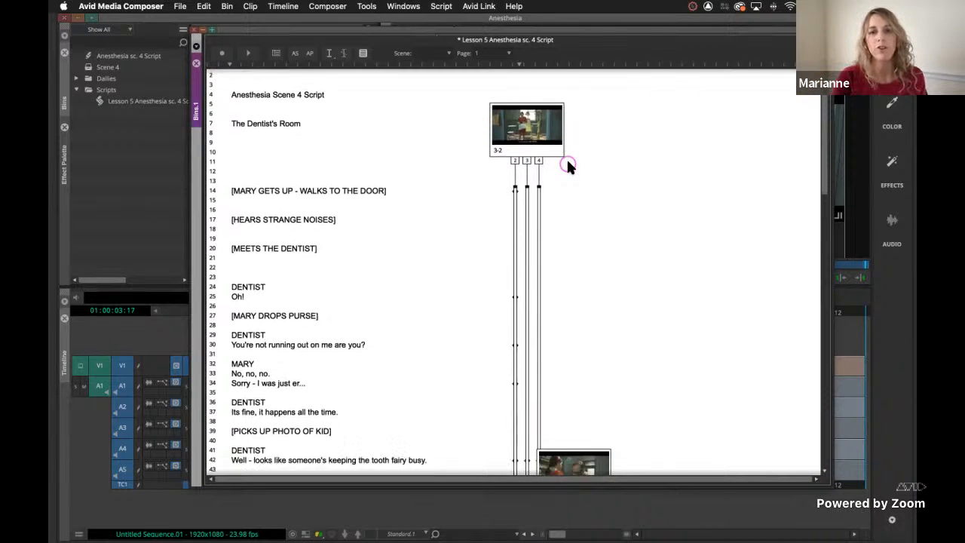
pyautogui.scroll(-5, 568, 161)
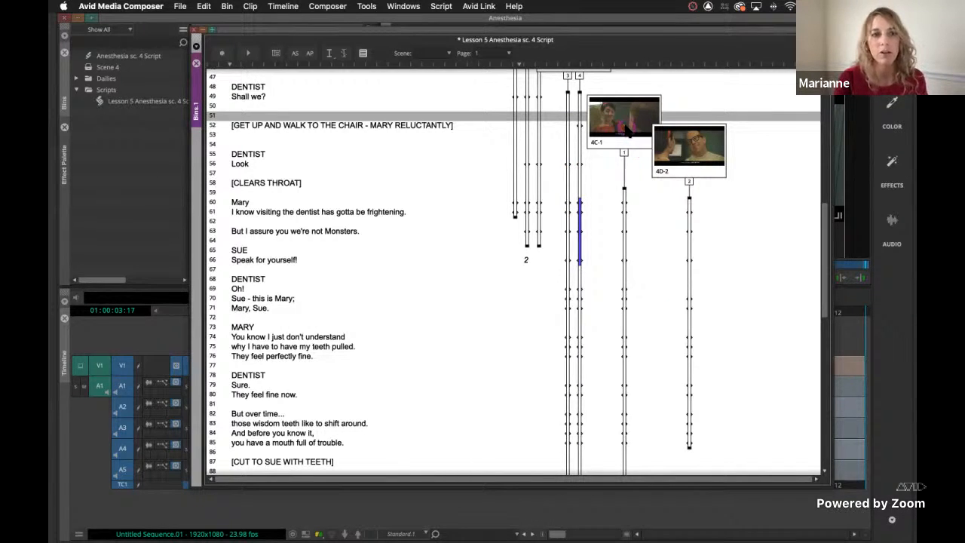
# Set script lines 69 to 71, from "Oh!" to "Mary, Sue.", as offscreen for take 1 of slate 4C-1.
pyautogui.click(235, 288)
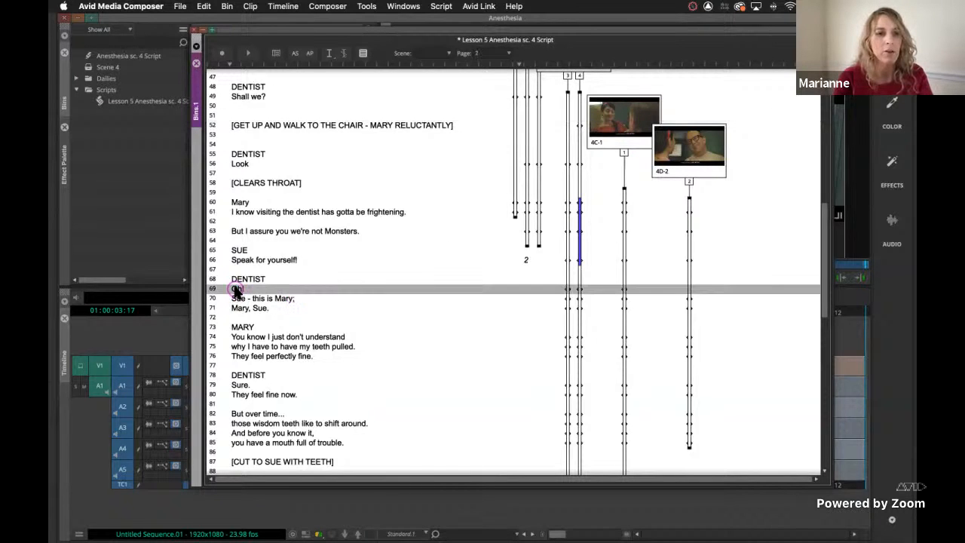
pyautogui.keyDown('shift'); pyautogui.click(235, 309); pyautogui.keyUp('shift')
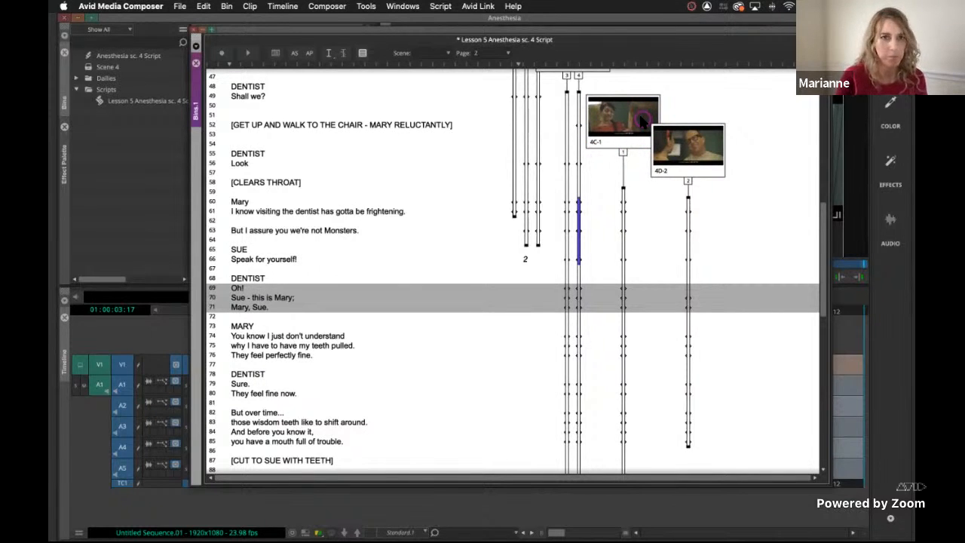
pyautogui.click(623, 155)
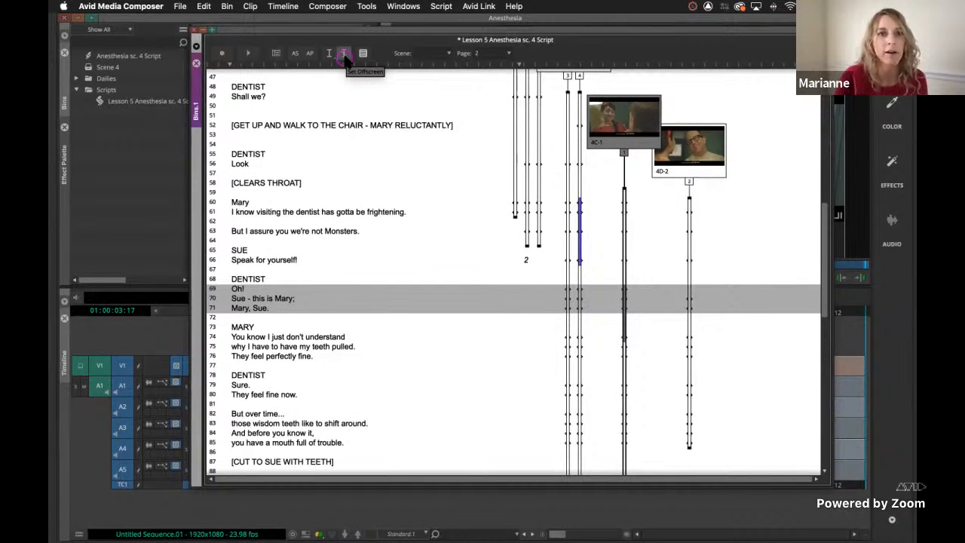
pyautogui.click(344, 57)
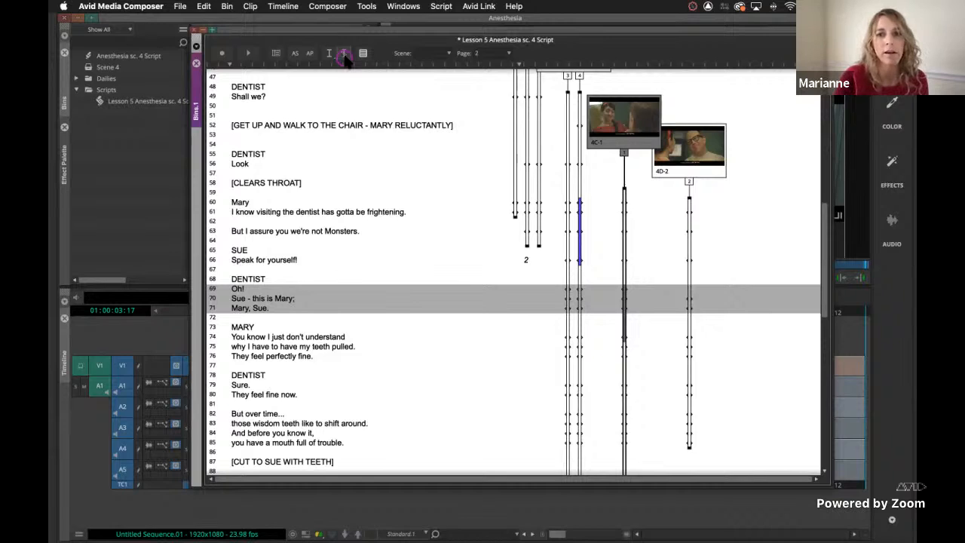
# Colour Mary's lines 74 to 76 aqua green on take 1 of slate 4C-1.
pyautogui.click(664, 336)
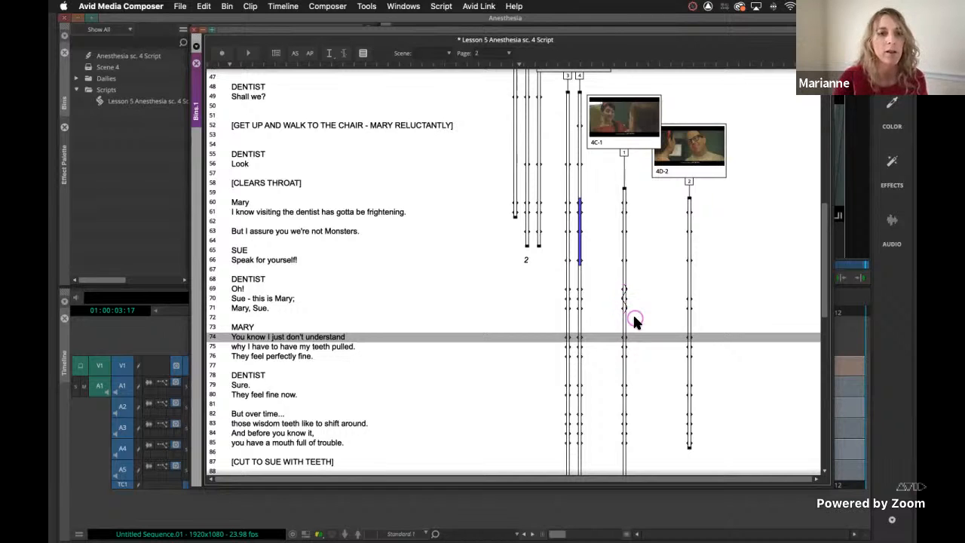
pyautogui.keyDown('shift'); pyautogui.click(278, 359); pyautogui.keyUp('shift')
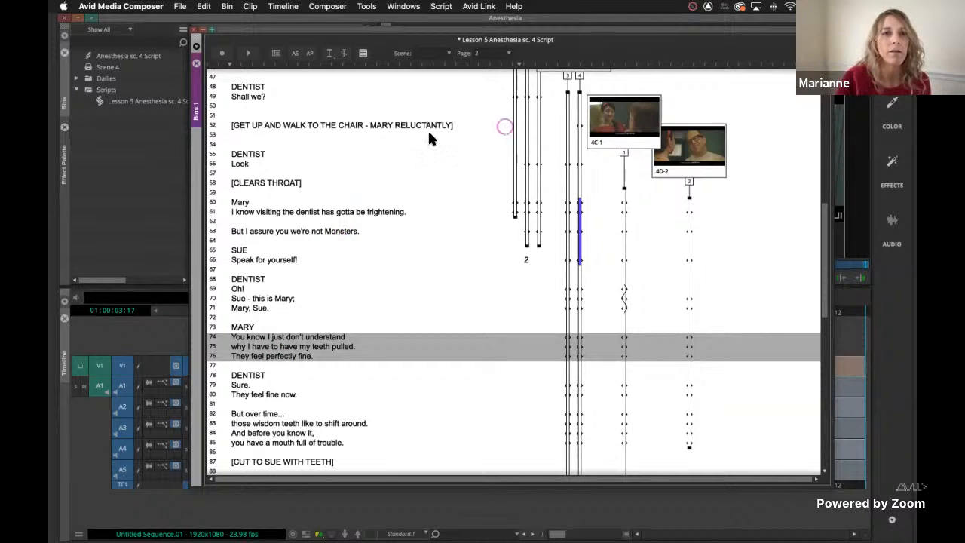
pyautogui.click(330, 52)
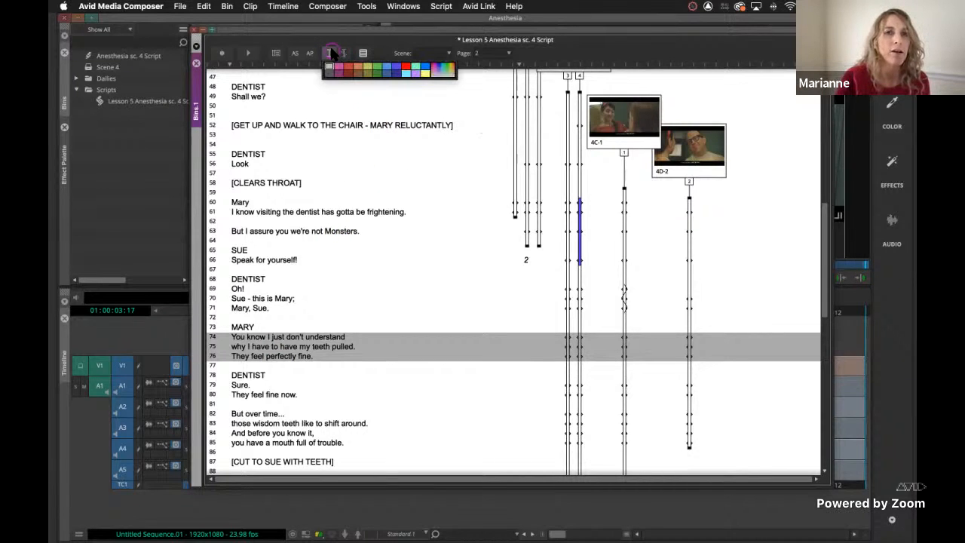
pyautogui.click(416, 67)
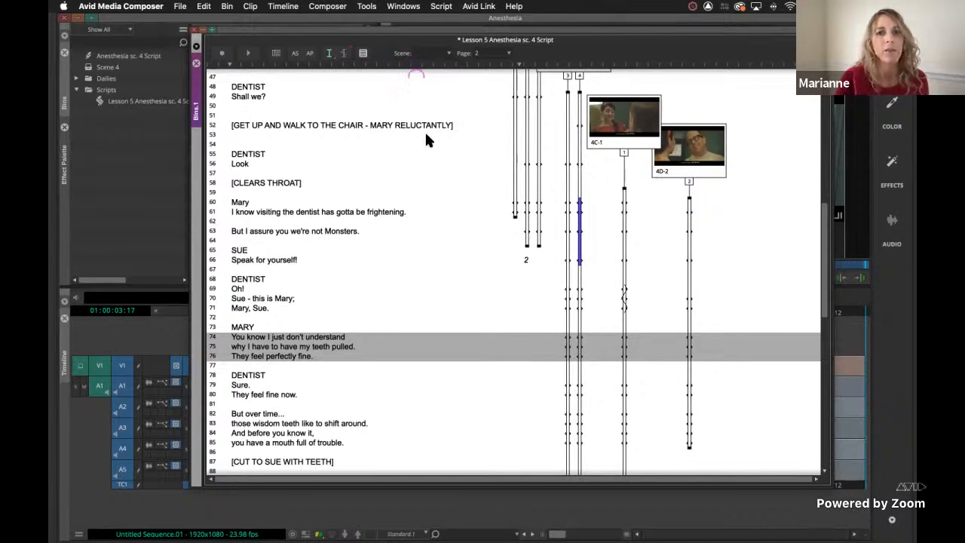
pyautogui.click(624, 154)
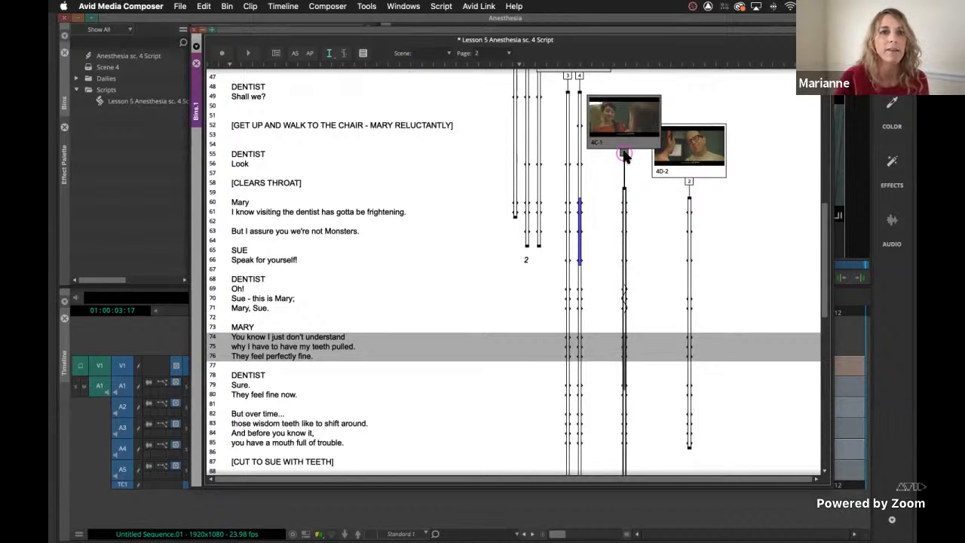
pyautogui.click(329, 52)
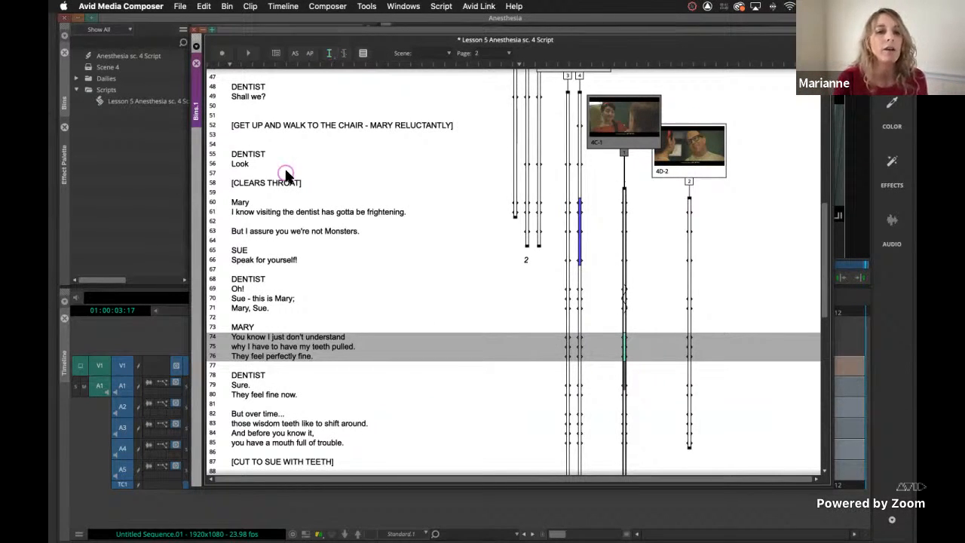
pyautogui.click(337, 326)
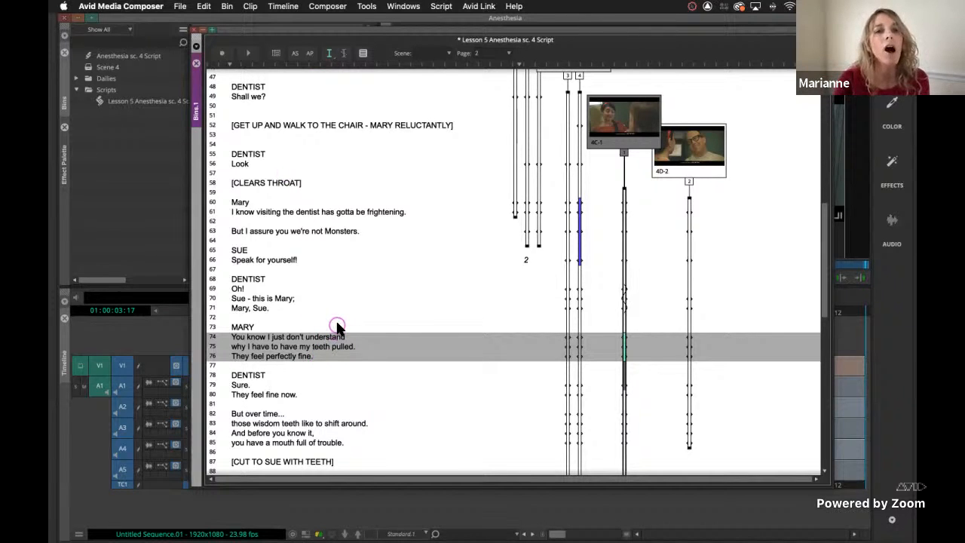
pyautogui.click(623, 155)
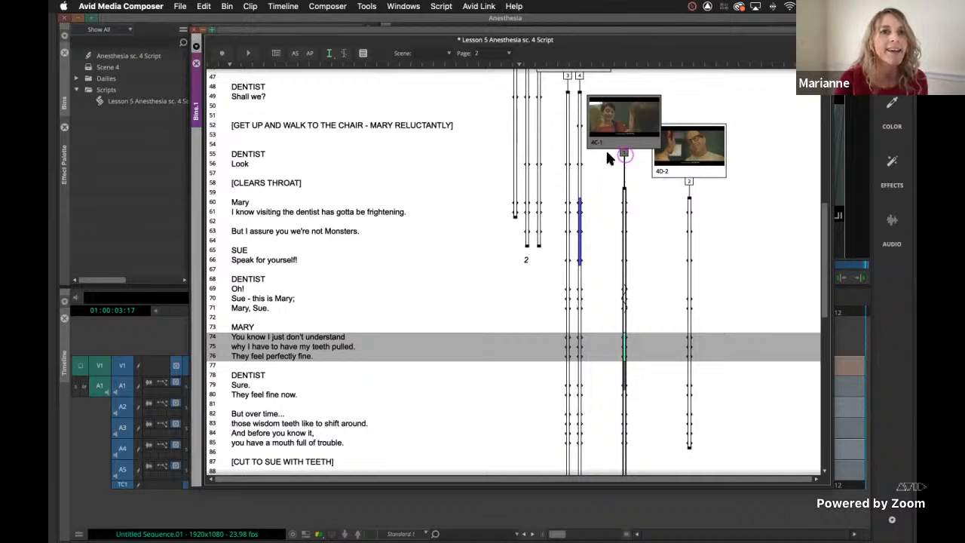
pyautogui.click(328, 53)
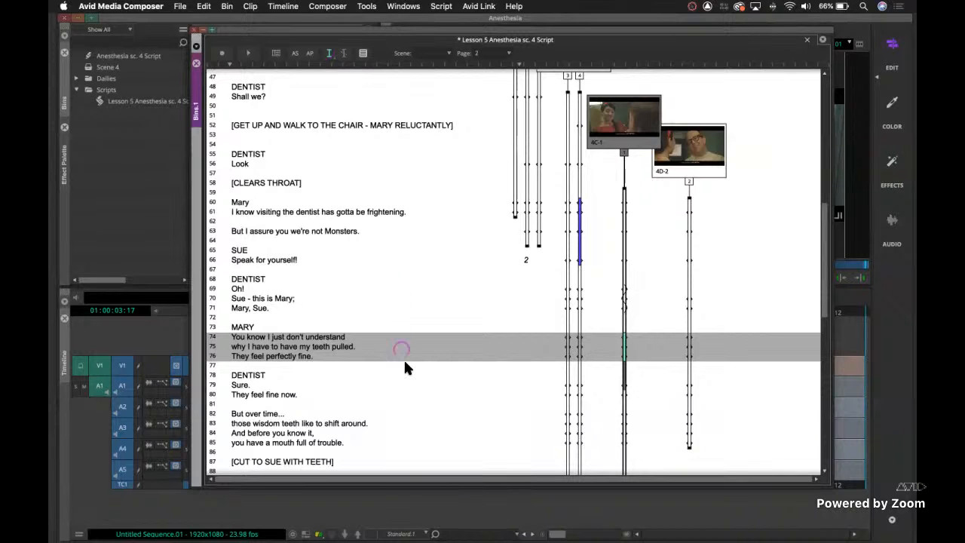
# Examine takes 2, 3 and 4 of the scene 3 slate at the start of the script.
pyautogui.scroll(5, 405, 369)
pyautogui.scroll(10, 405, 369)
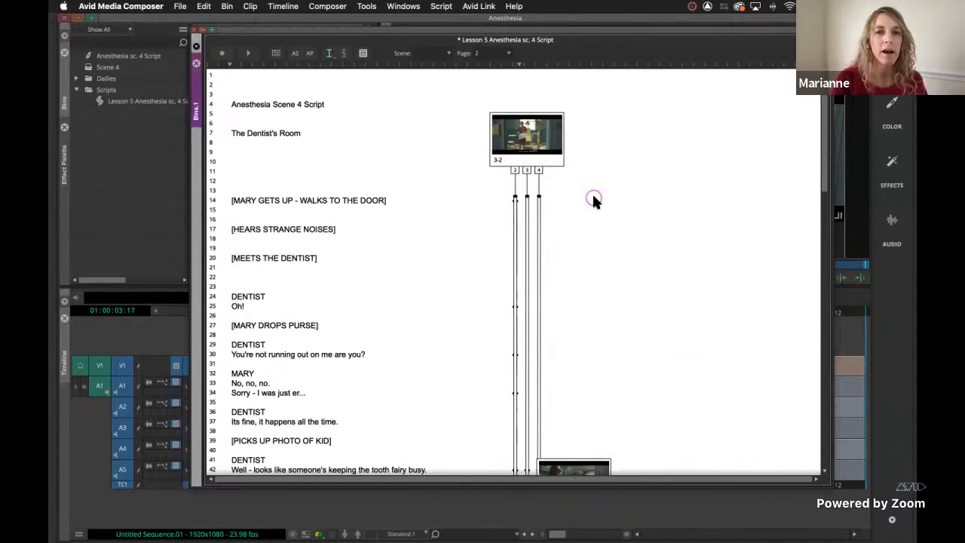
pyautogui.click(515, 171)
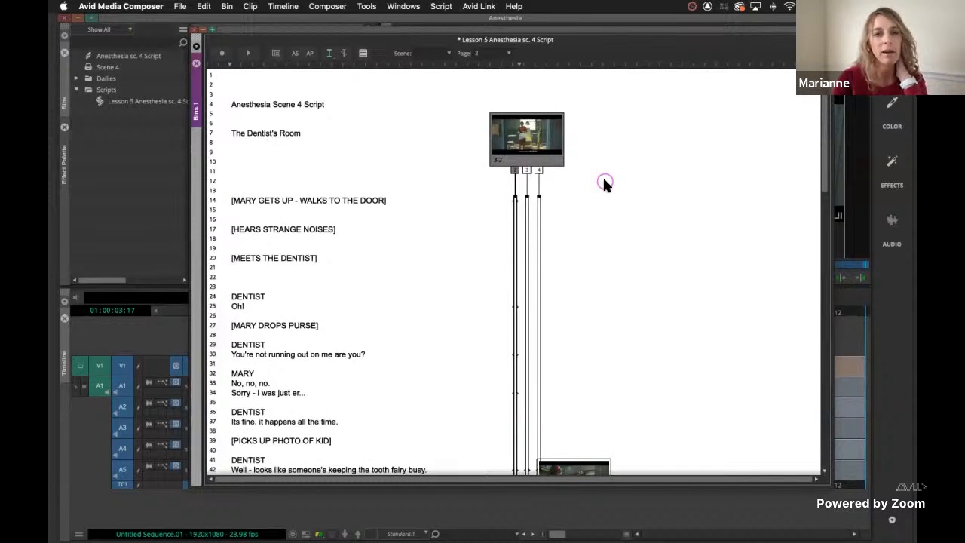
pyautogui.click(526, 170)
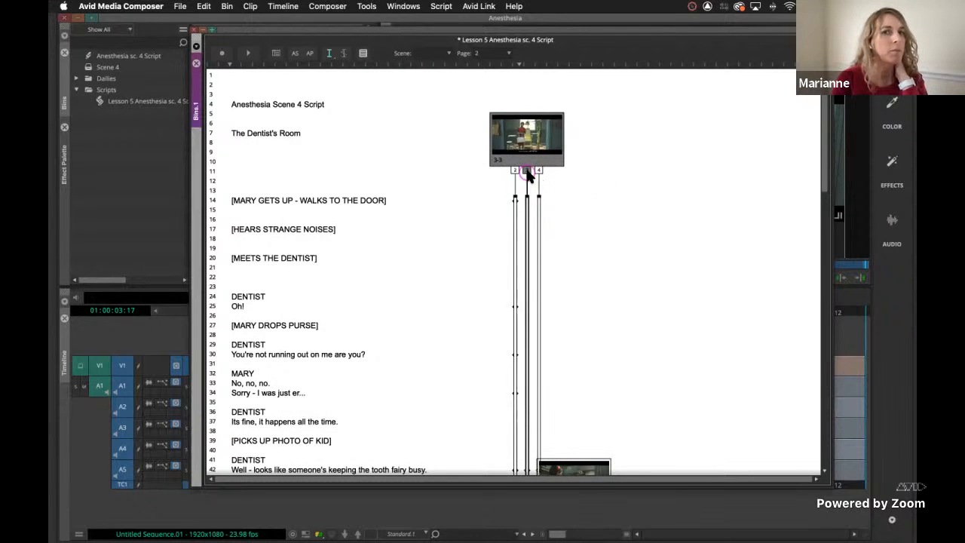
pyautogui.click(539, 169)
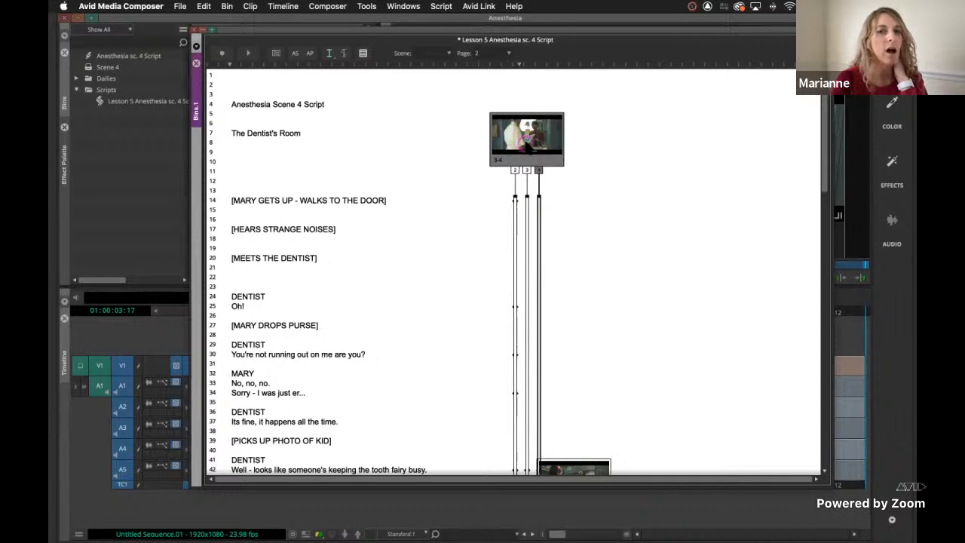
pyautogui.click(514, 171)
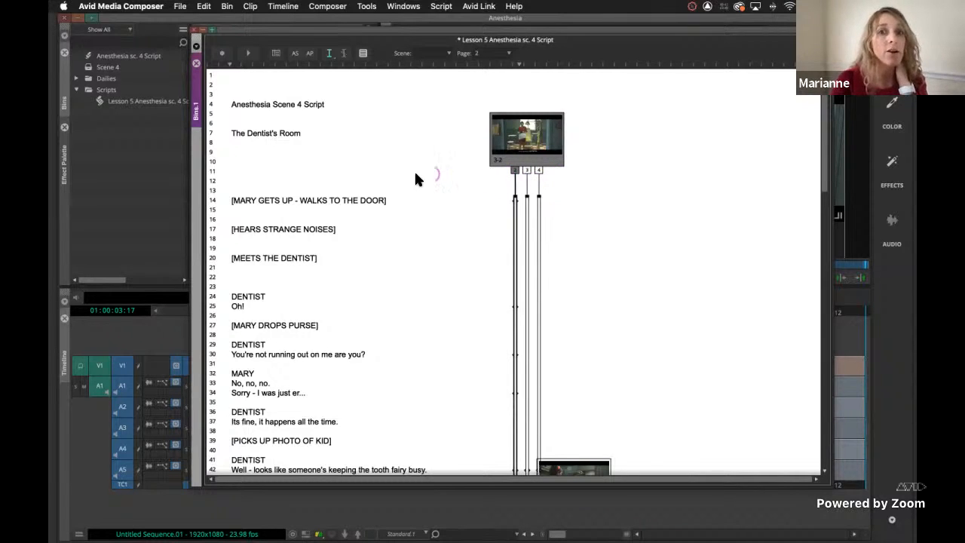
# Move the script window clear of the Scene 4 bin and show the bin's clips in Text view.
pyautogui.click(120, 141)
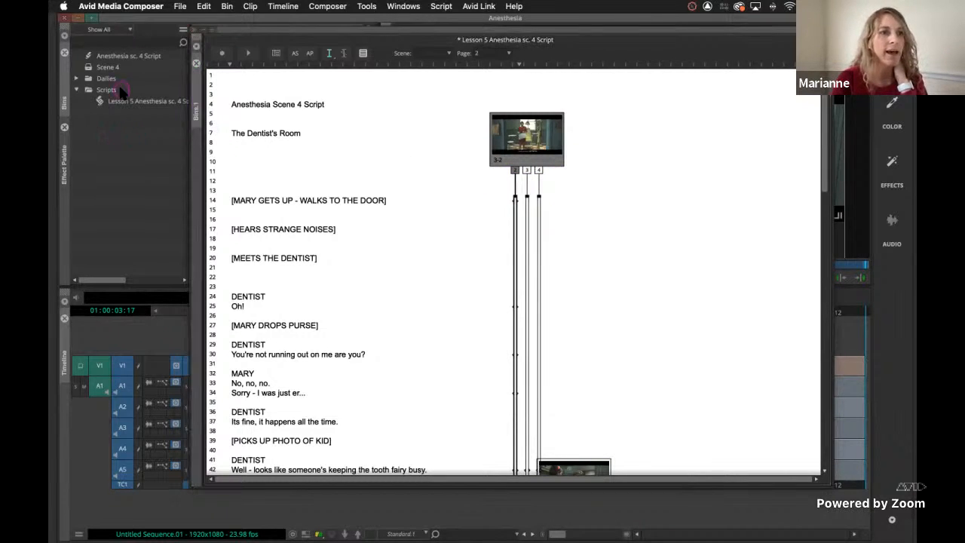
pyautogui.click(96, 68)
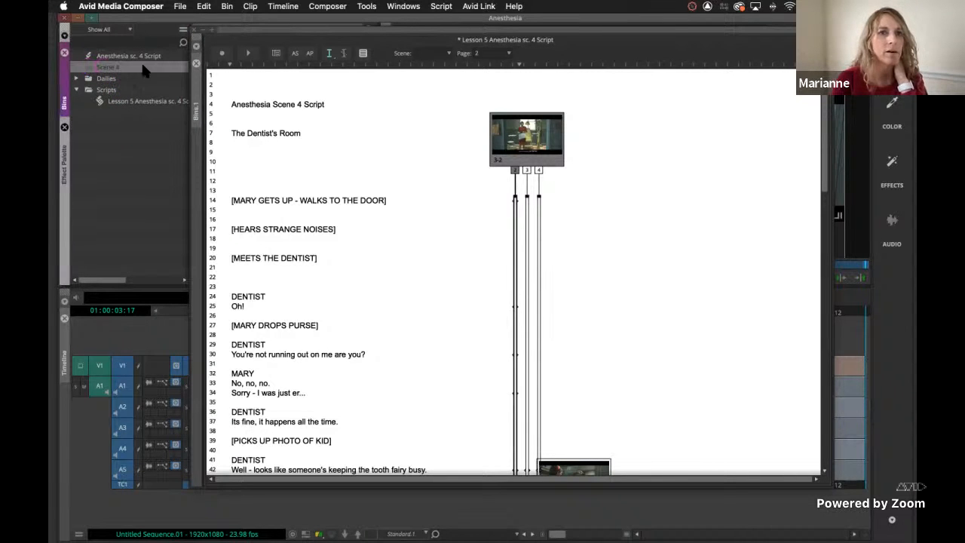
pyautogui.moveTo(272, 23); pyautogui.dragTo(282, 263)
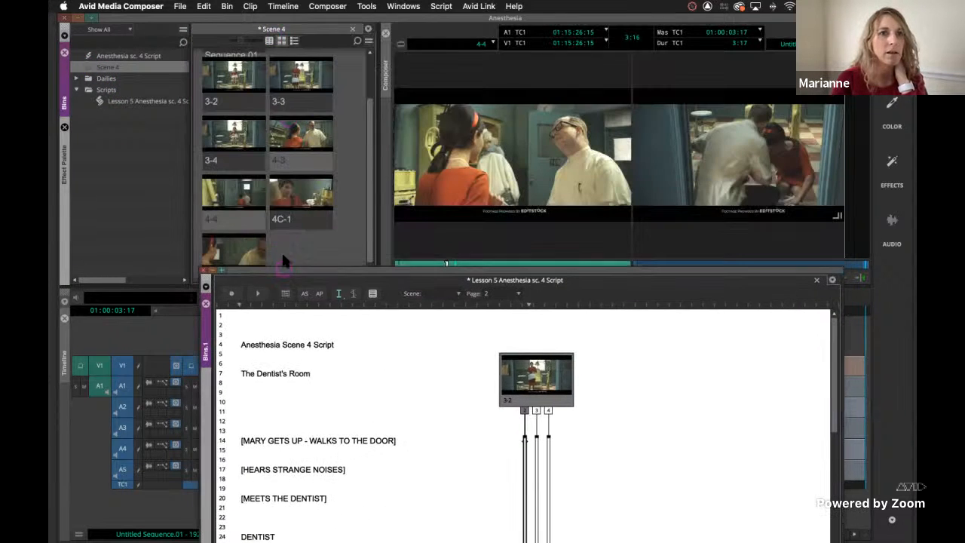
pyautogui.click(269, 40)
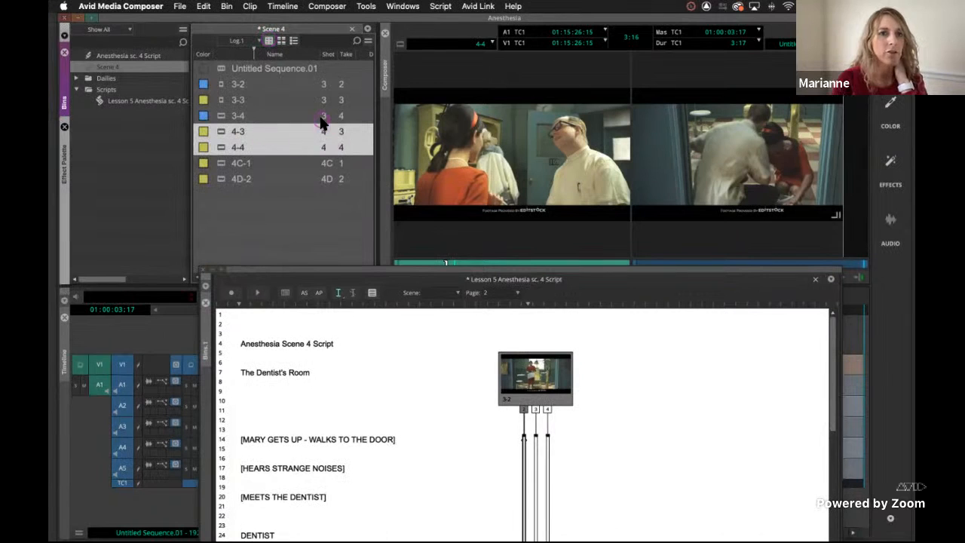
# Review the columns available for the Scene 4 bin, including Take and Shot, and accept the current selection.
pyautogui.click(344, 55)
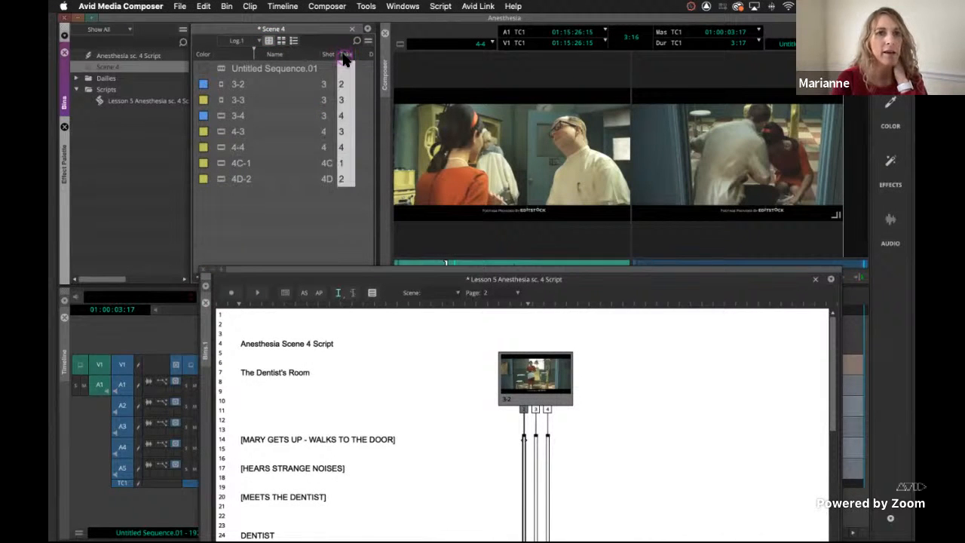
pyautogui.rightClick(344, 59)
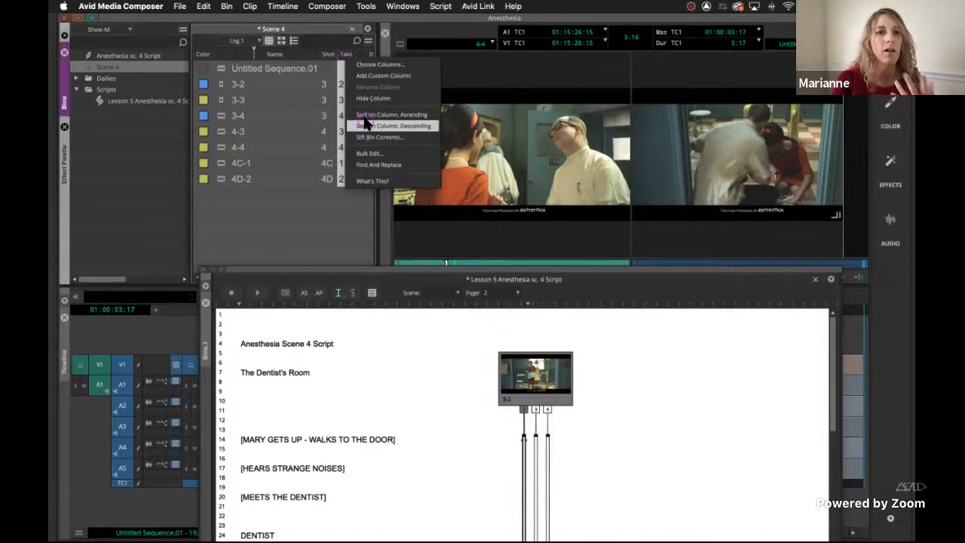
pyautogui.click(373, 64)
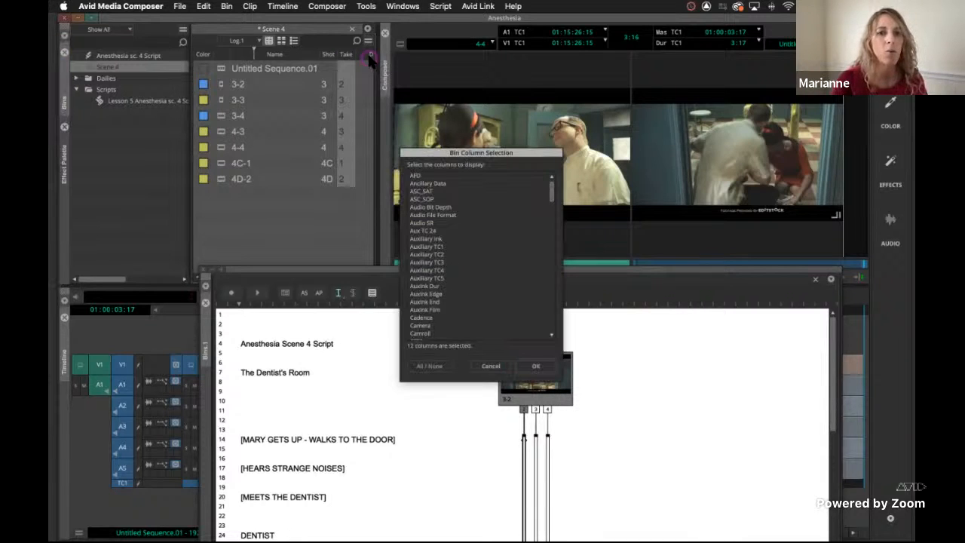
pyautogui.scroll(-10, 436, 289)
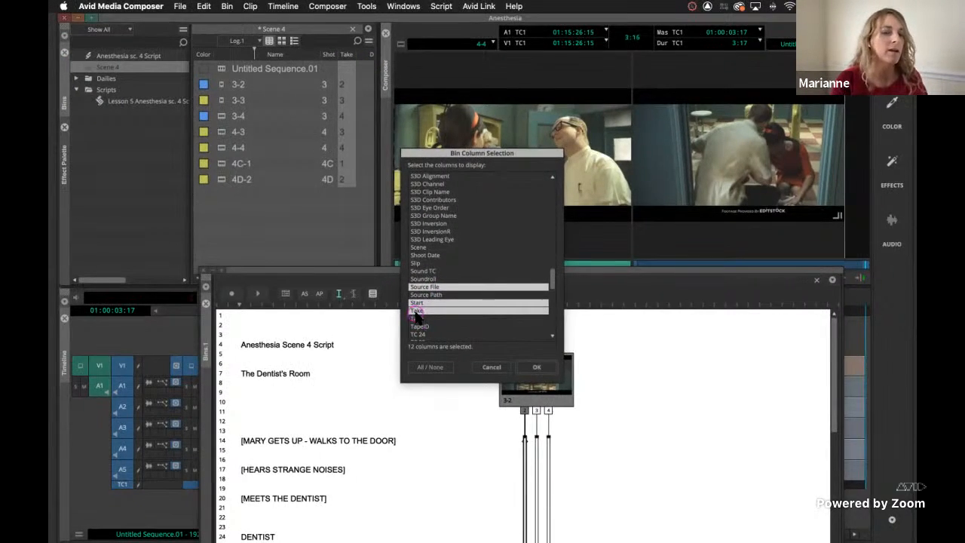
pyautogui.scroll(-5, 416, 315)
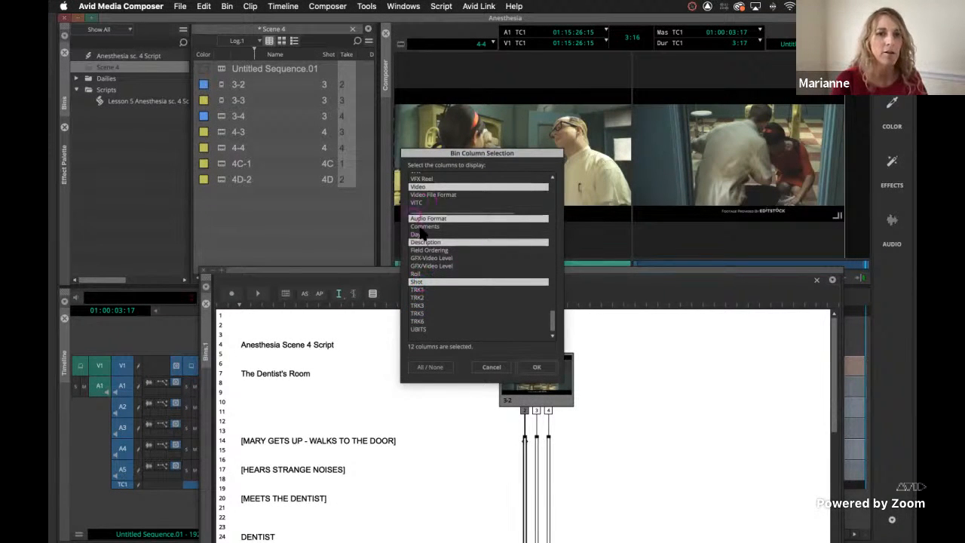
pyautogui.click(533, 369)
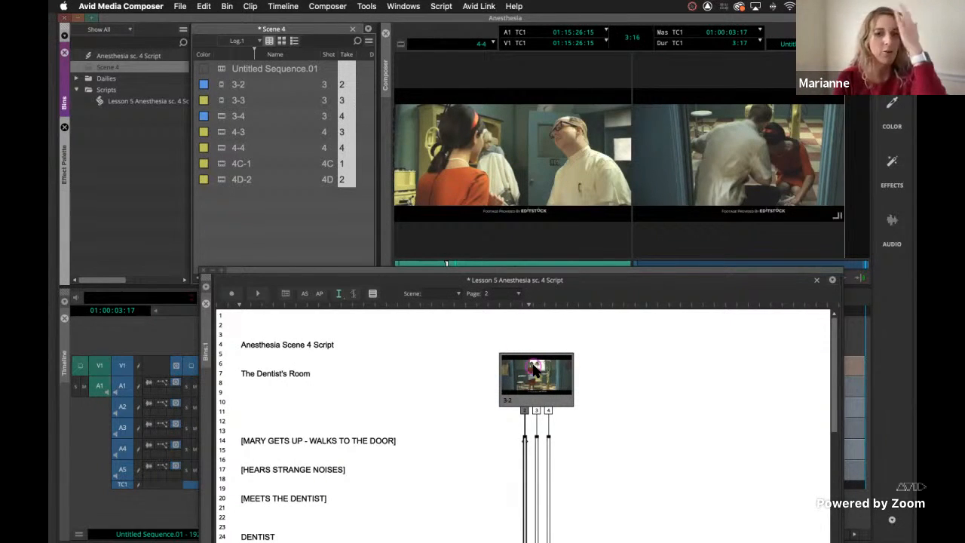
# Inspect takes 3 and 4 of the first slate and look through the lined script.
pyautogui.click(537, 411)
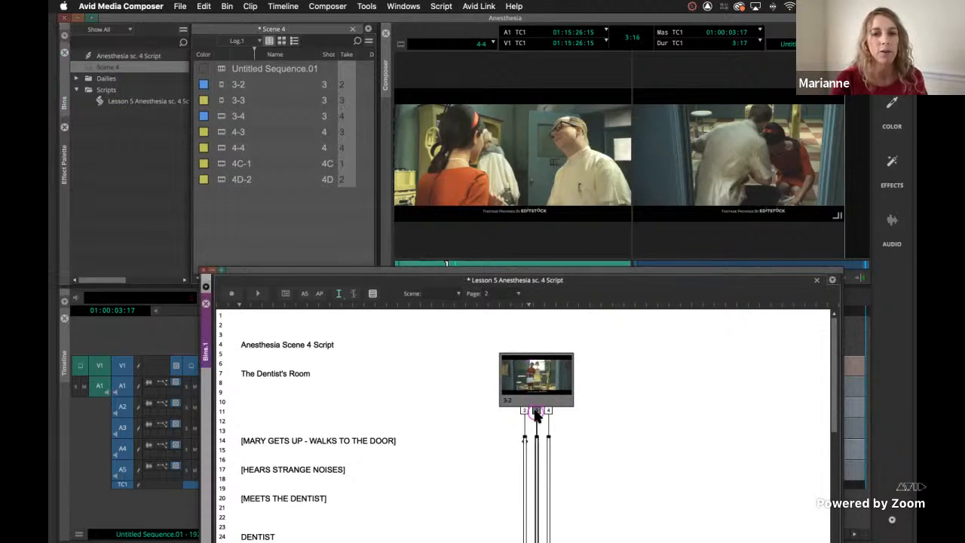
pyautogui.click(549, 411)
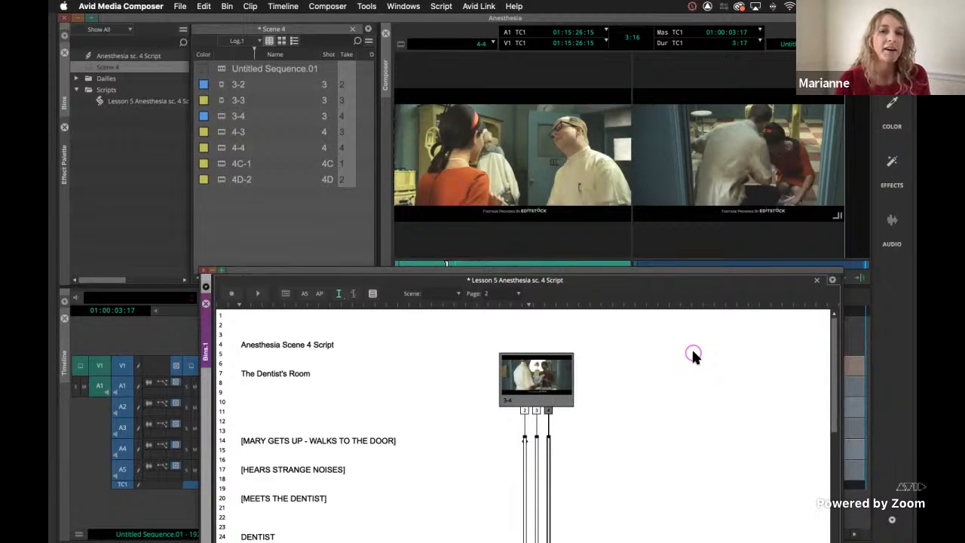
pyautogui.scroll(-3, 667, 362)
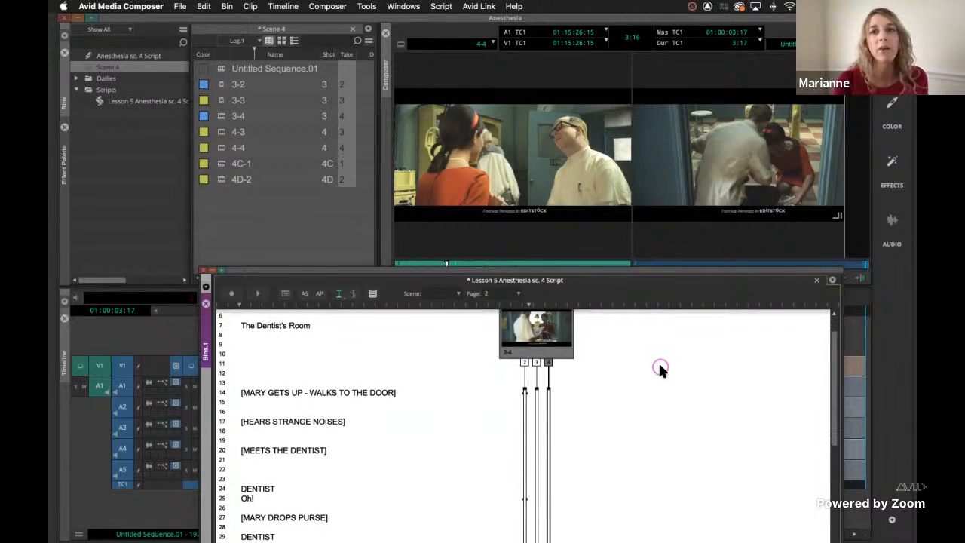
pyautogui.scroll(-20, 665, 402)
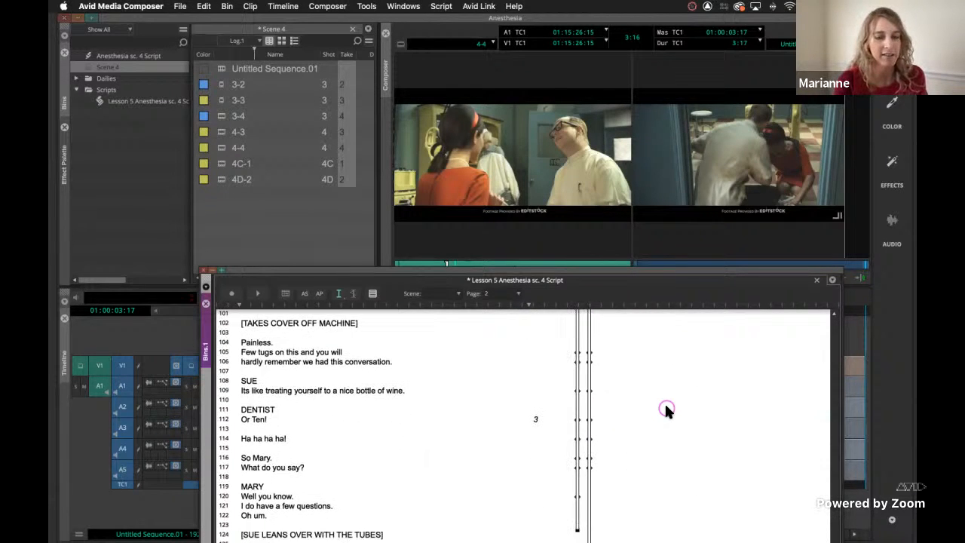
pyautogui.scroll(20, 665, 402)
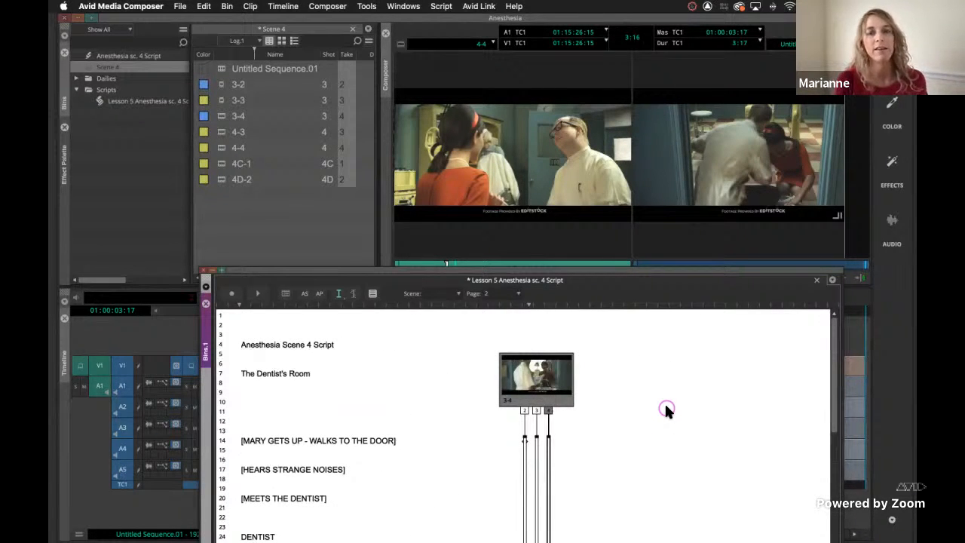